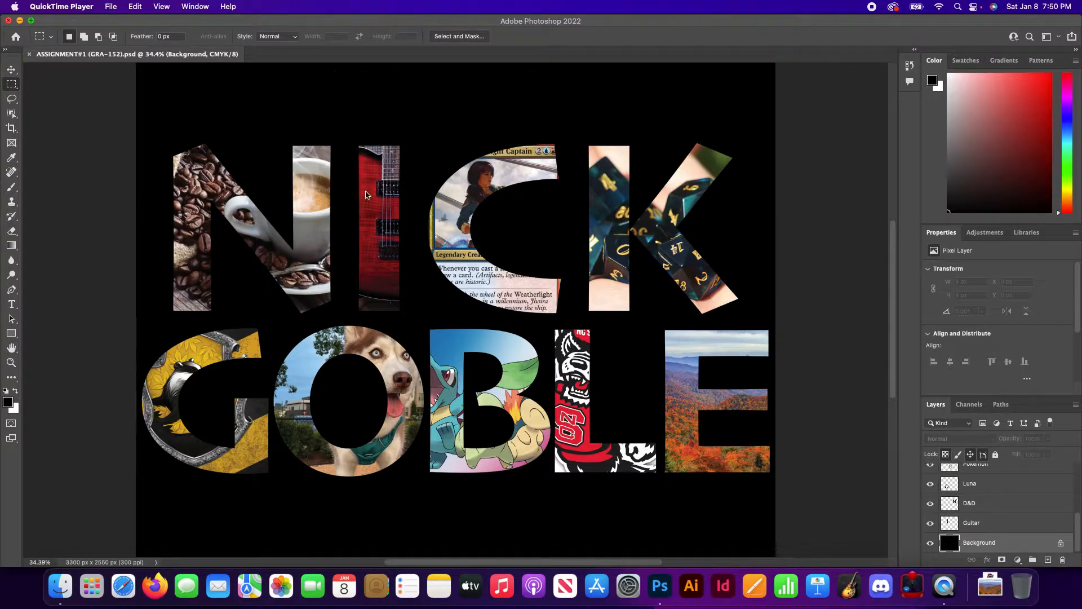
Close the ASSIGNMENT#1 (GRA-152).psd document and begin setting up a new file.
left_click(35, 58)
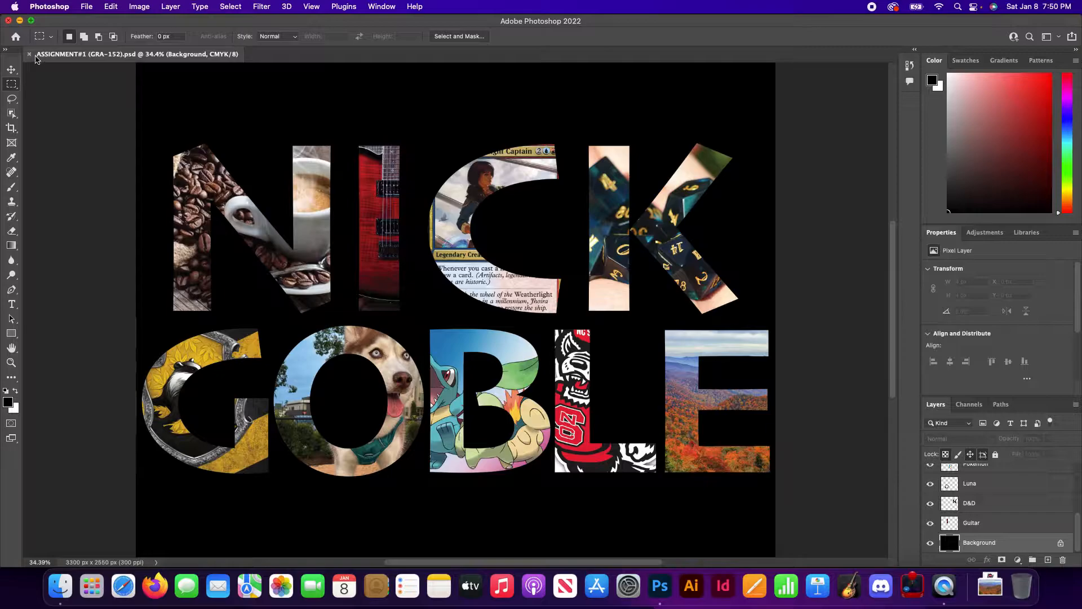
left_click(29, 54)
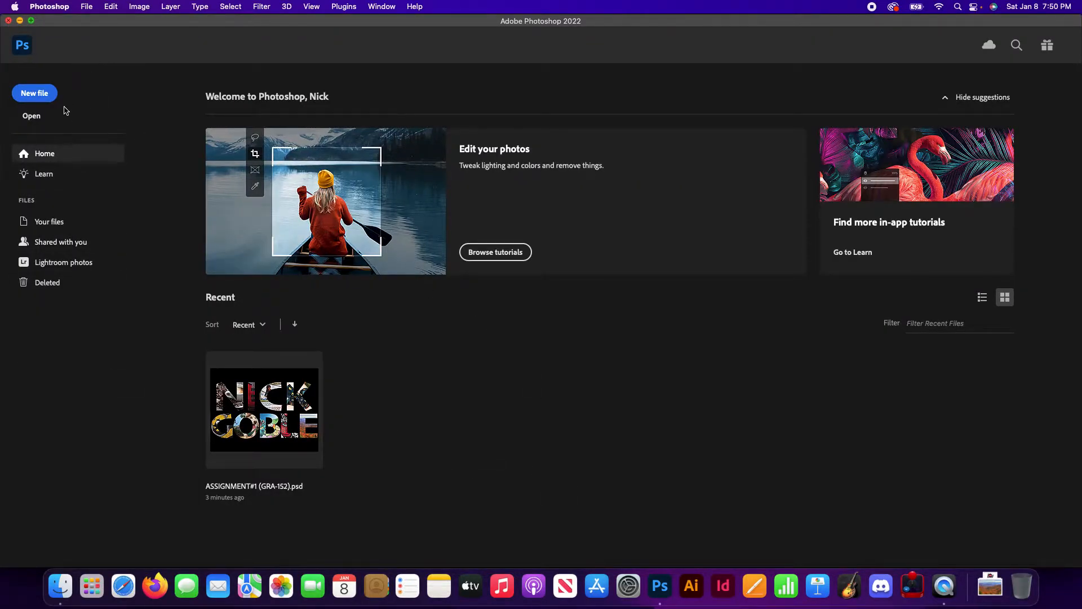
left_click(41, 97)
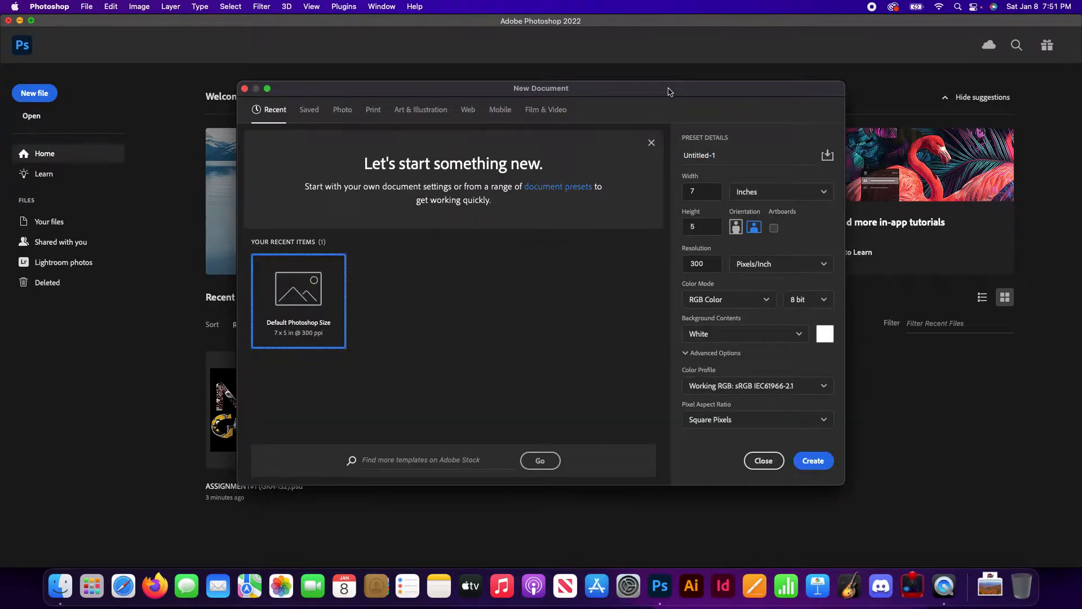
left_click_drag(669, 92, 632, 90)
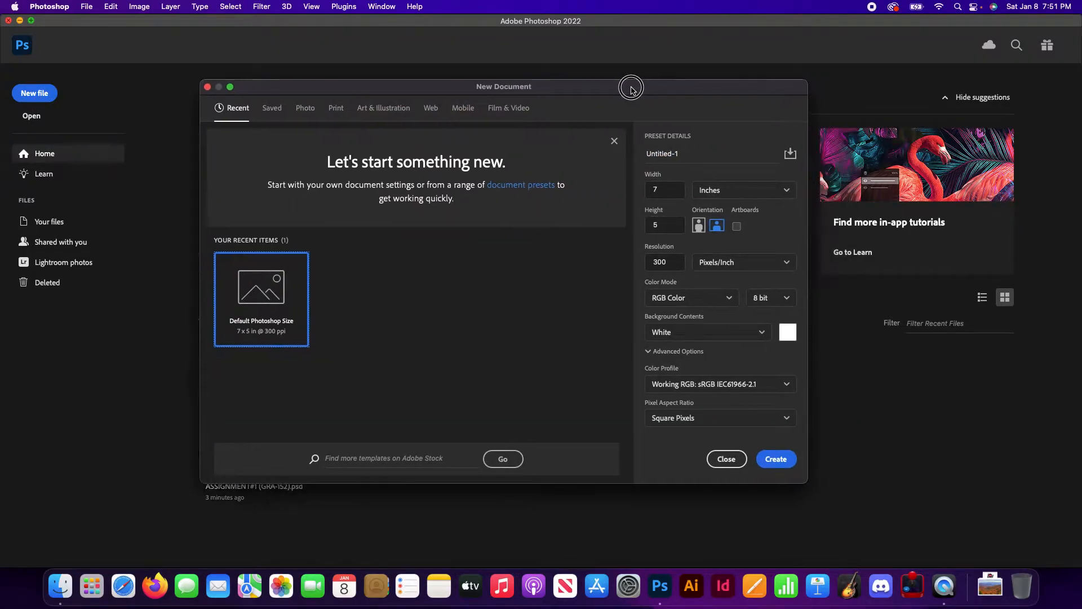
Set the new document's size to 11 inches wide by 8.5 inches high.
left_click(750, 194)
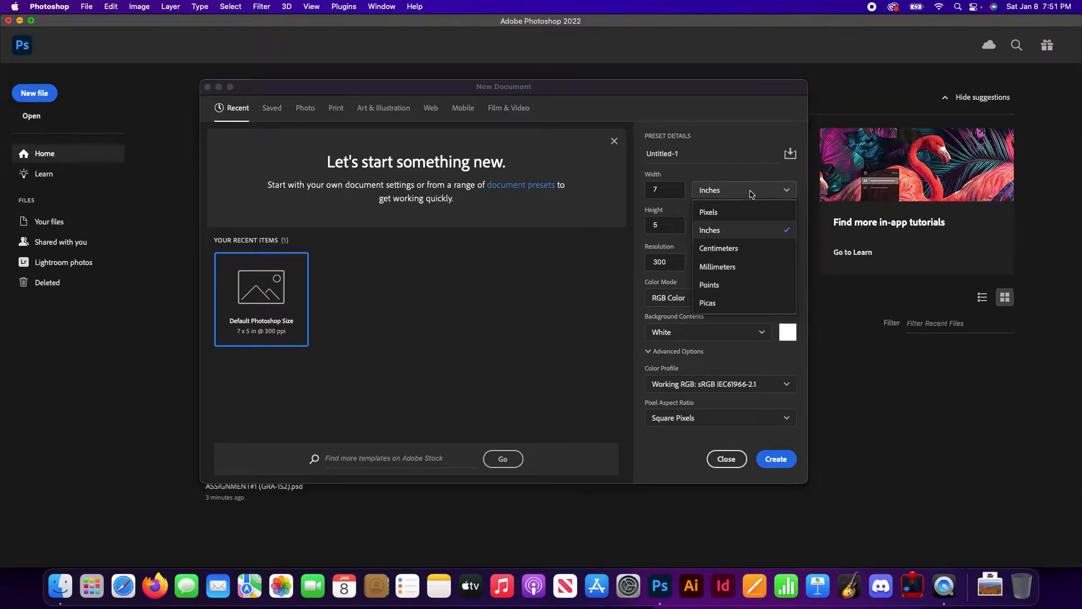
left_click(733, 232)
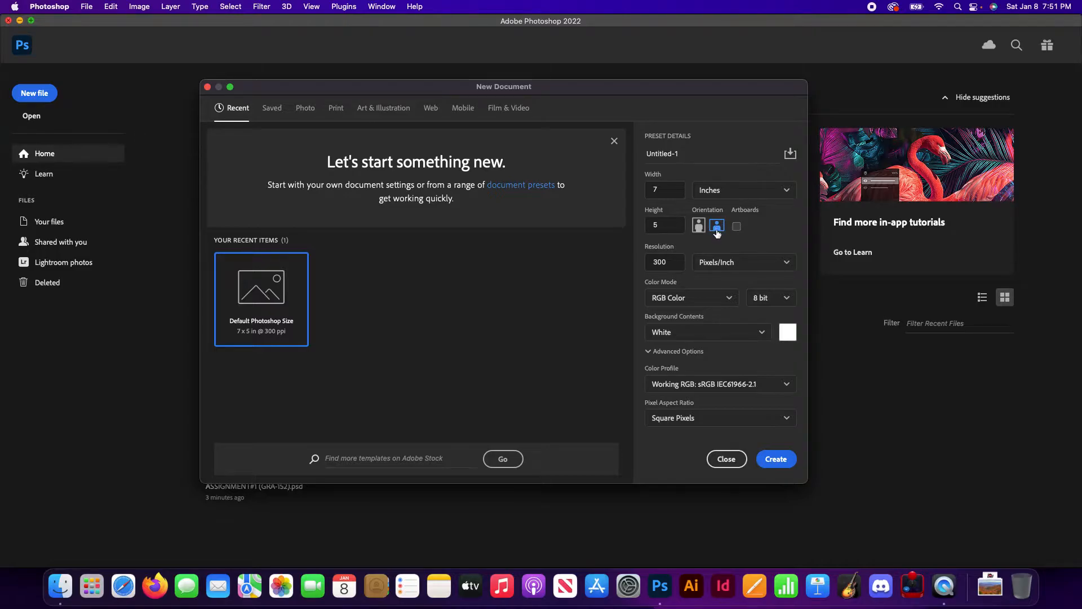
double_click(675, 189)
type("11")
key("Tab")
type("8.5")
key("Tab")
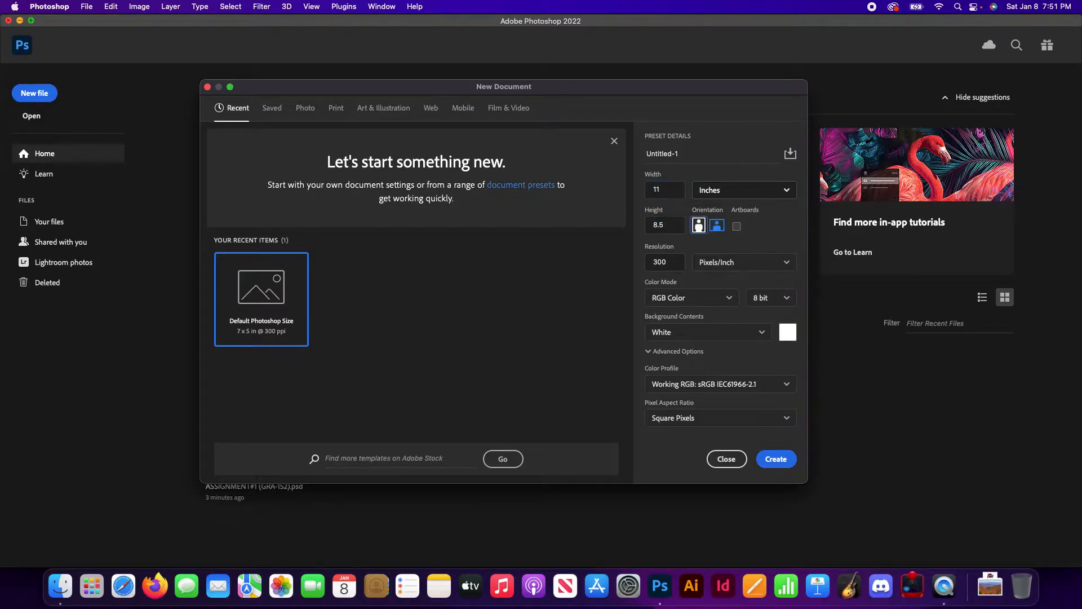
Name the document with the author's initial and surname followed by LetteringAssignment, and create it at 300 pixels/inch.
left_click(668, 264)
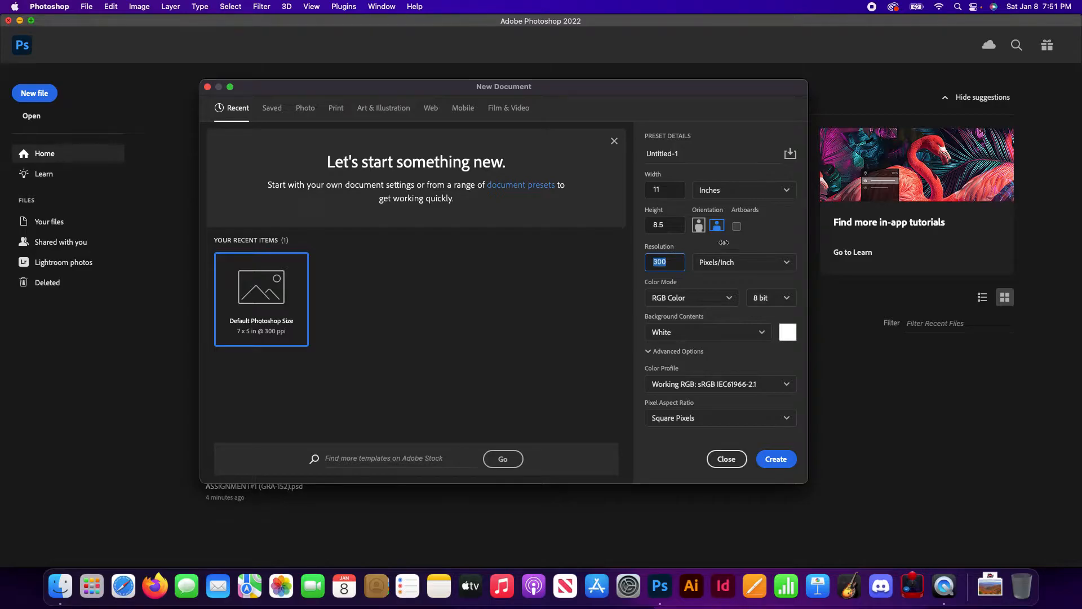
left_click(705, 153)
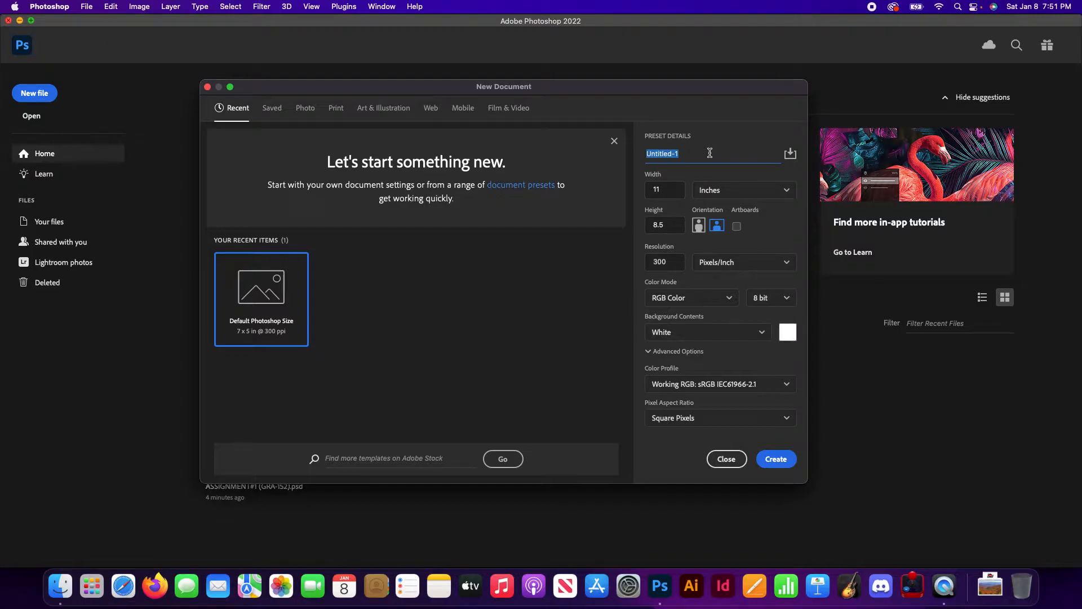
type("NGobleLetteringAssignment")
left_click(770, 458)
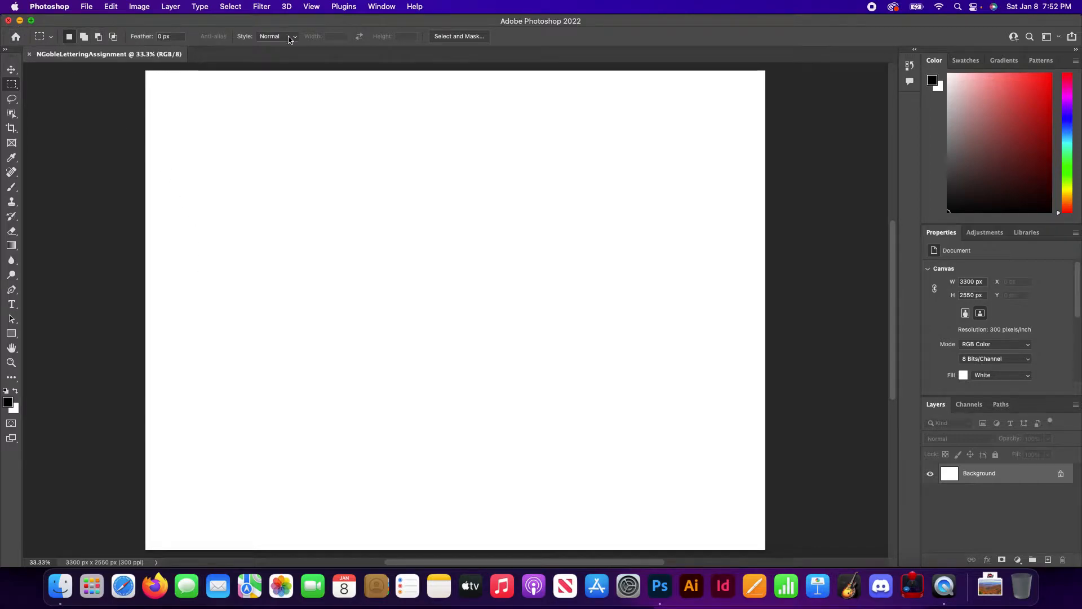
left_click(9, 115)
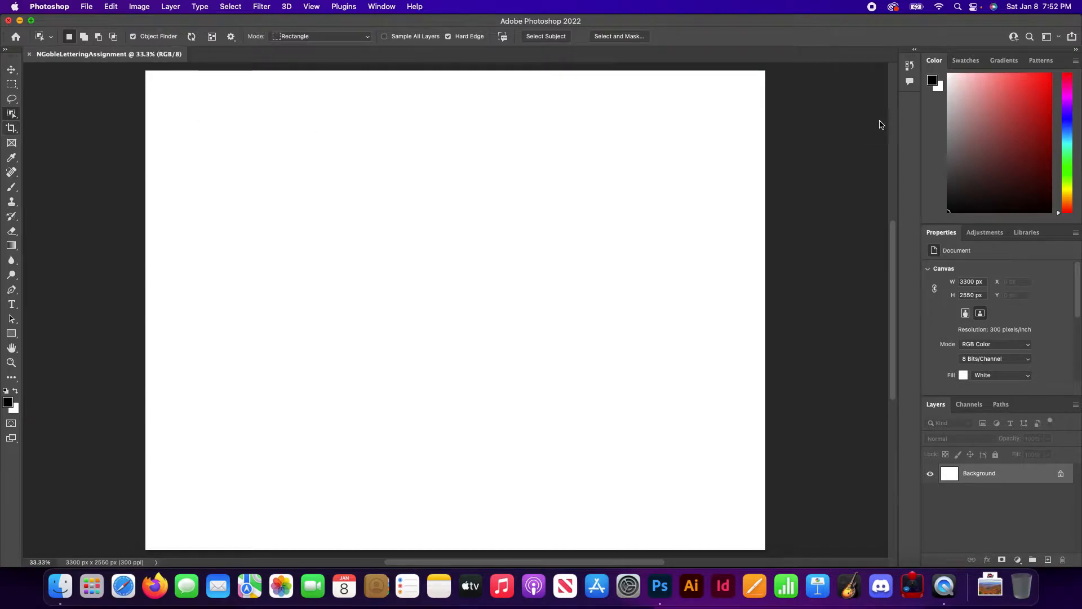
key("c")
key("k")
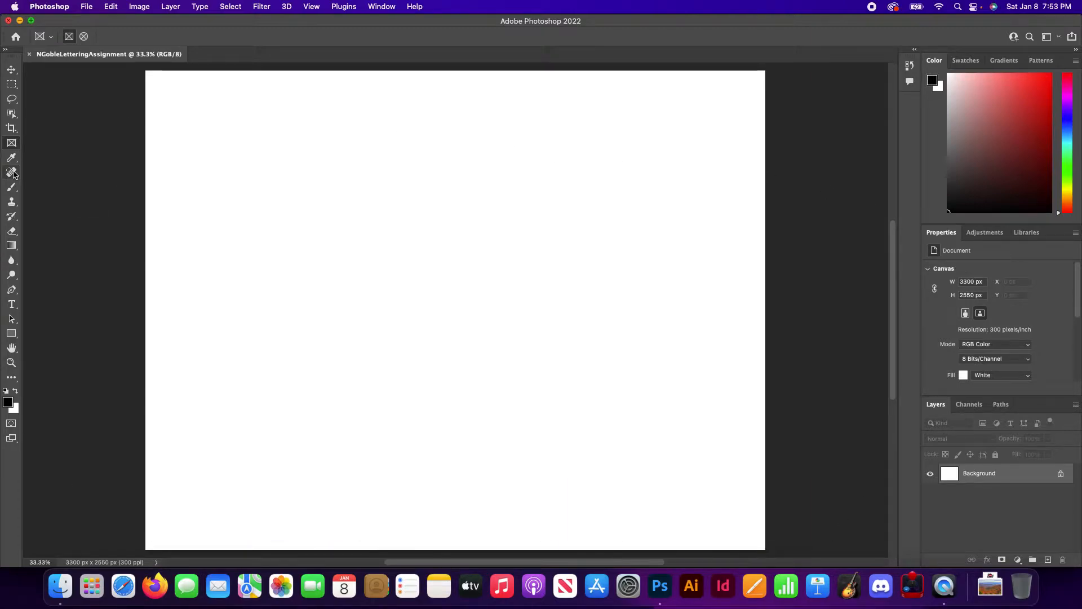
left_click(12, 70)
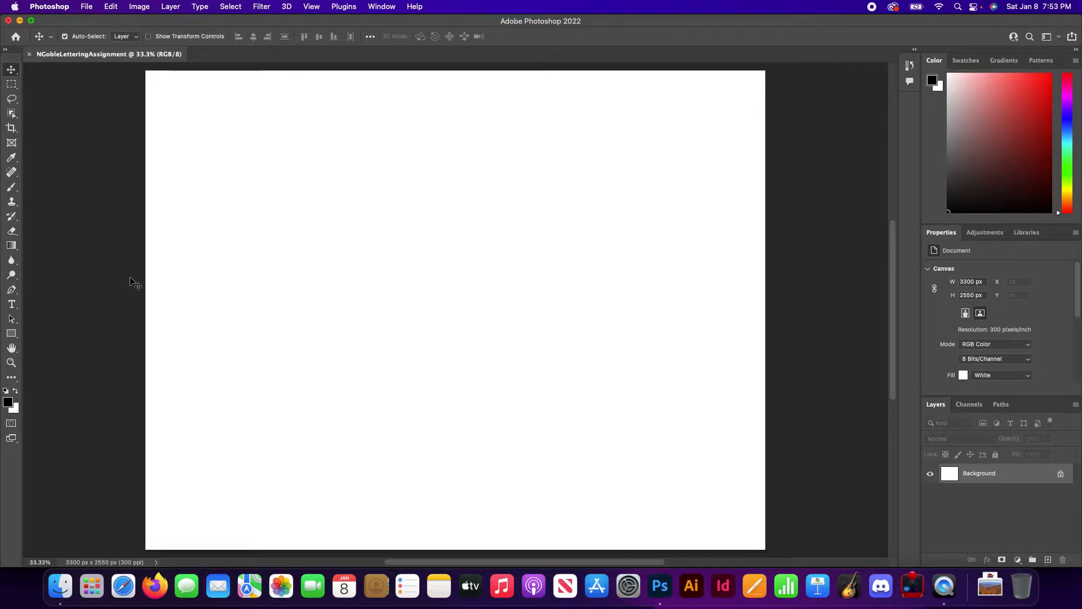
left_click(990, 585)
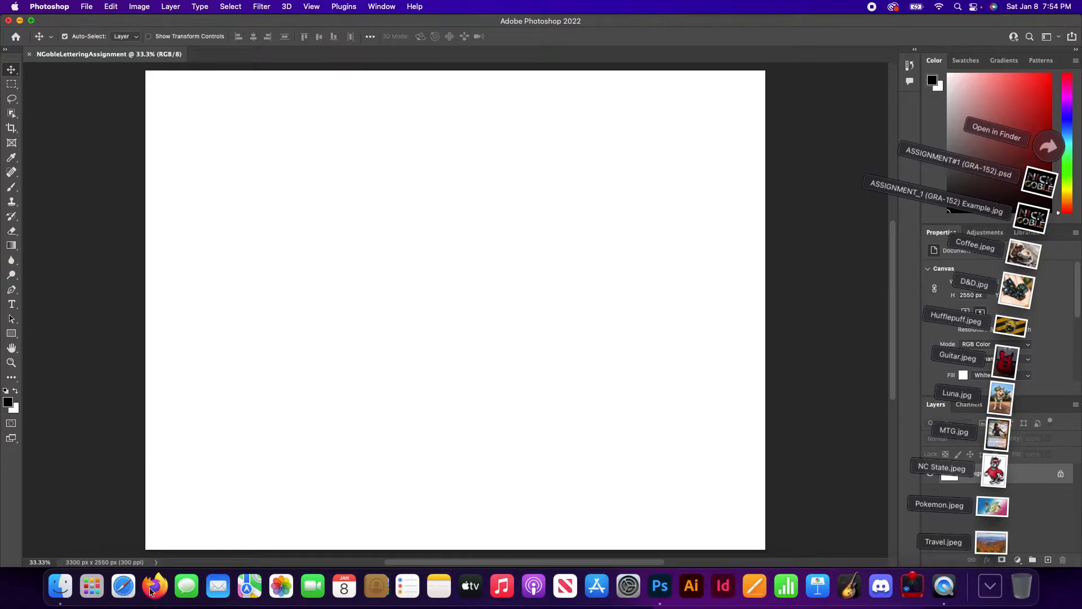
Switch to Firefox, search for "google" and show the image results.
left_click(153, 586)
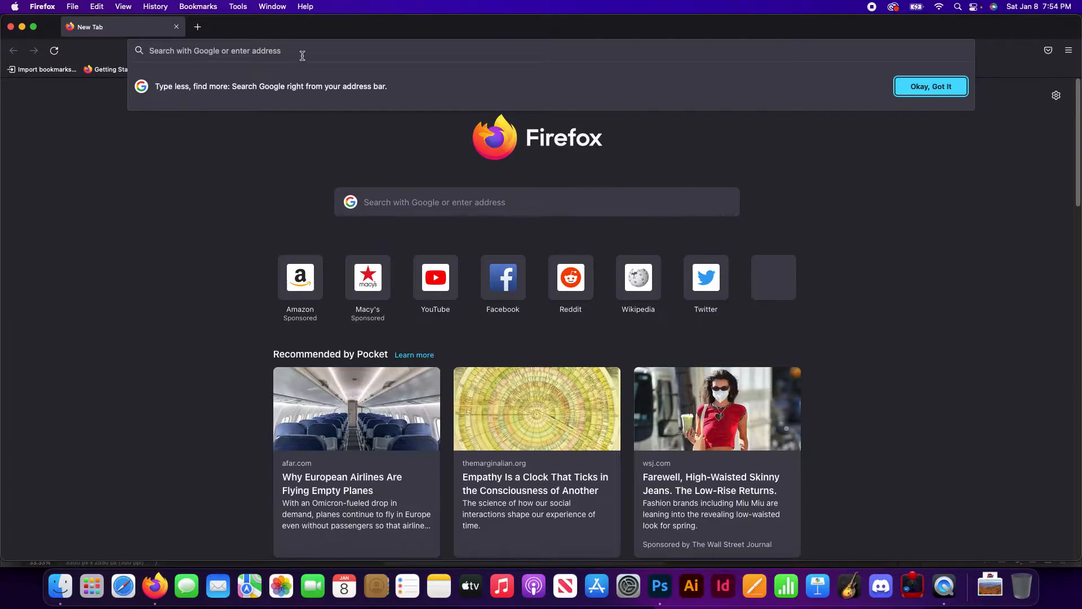
type("google")
key("Return")
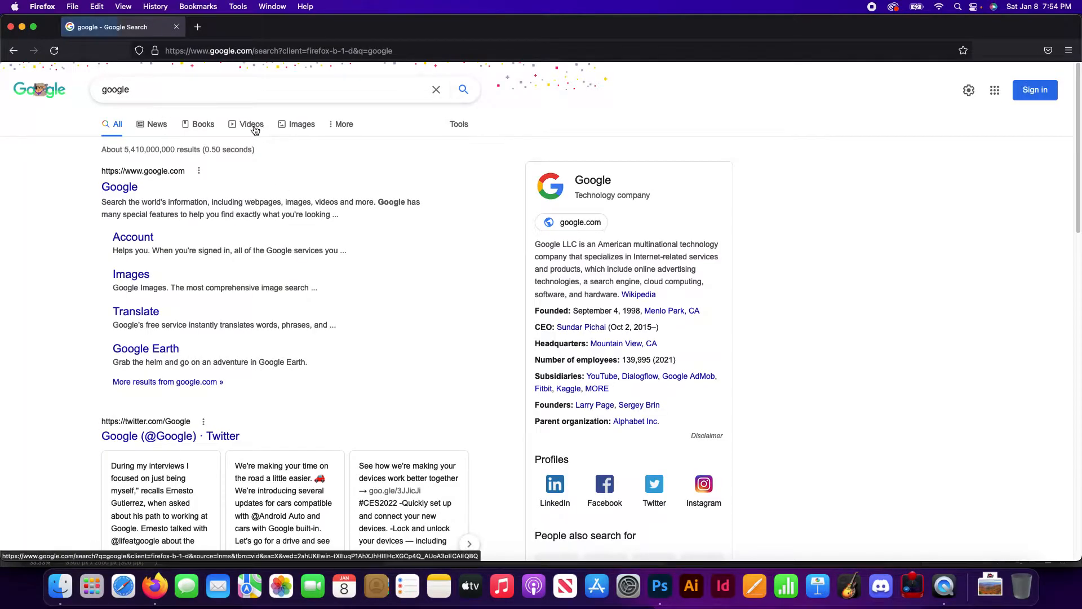
left_click(304, 130)
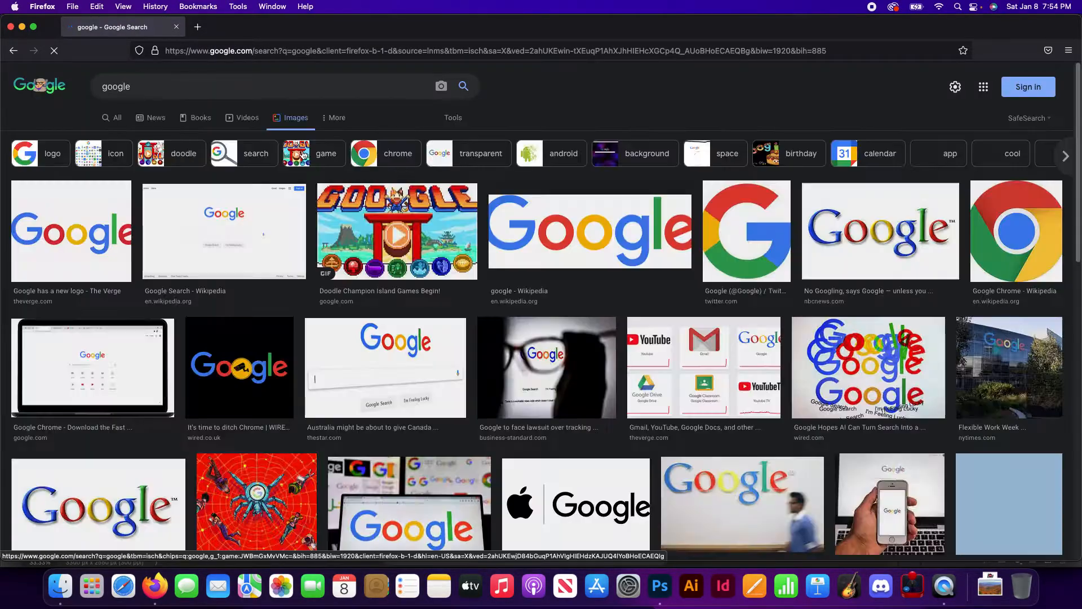
Search Google Images for Cyndaquil.
left_click(259, 86)
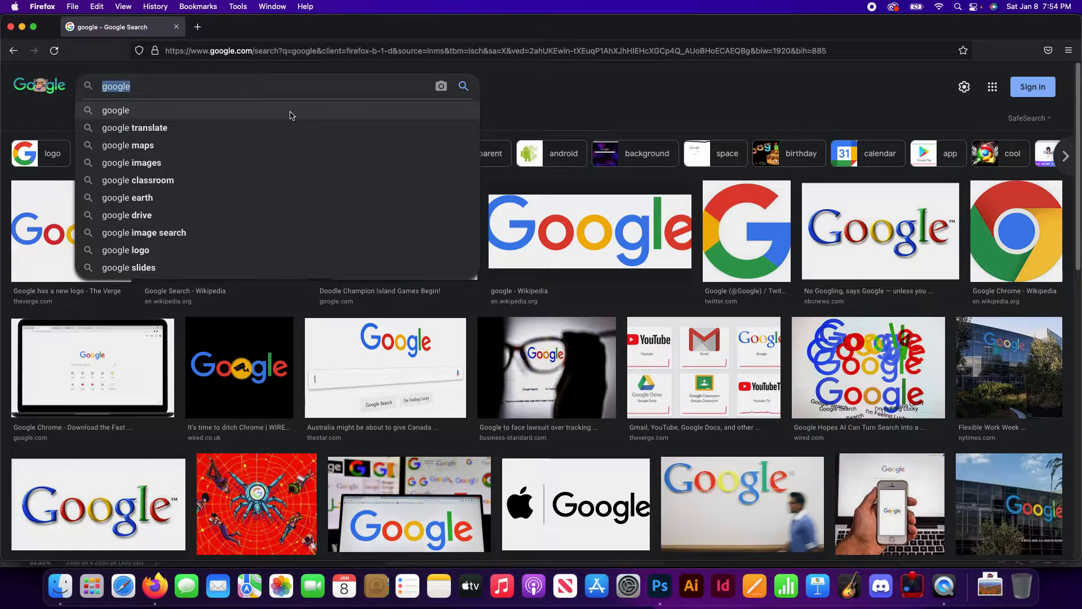
type("Cynda")
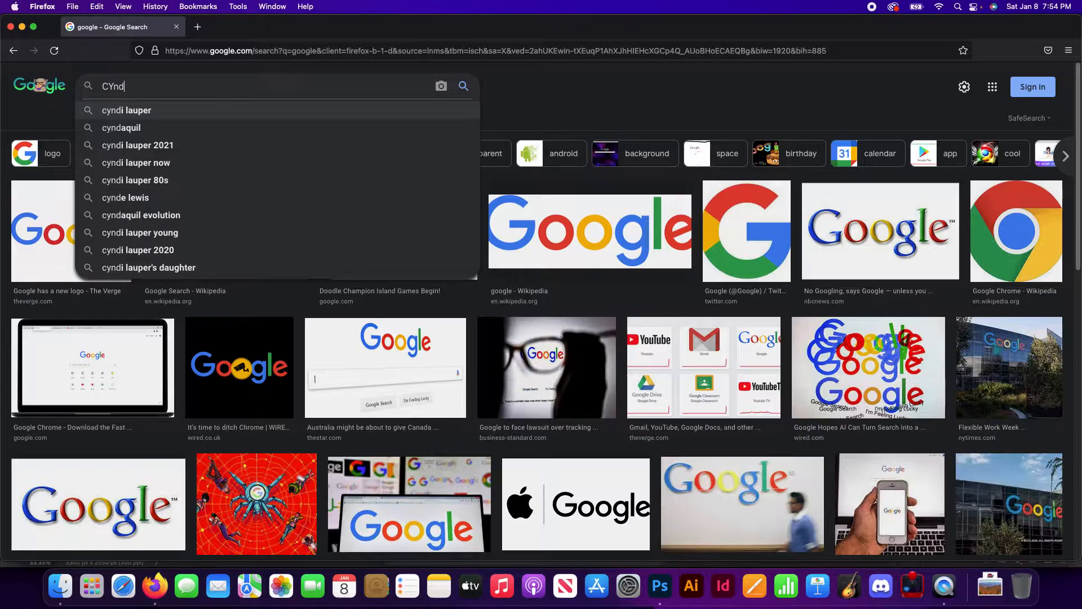
key("BackSpace")
key("BackSpace")
key("BackSpace")
key("BackSpace")
type("yndaquil")
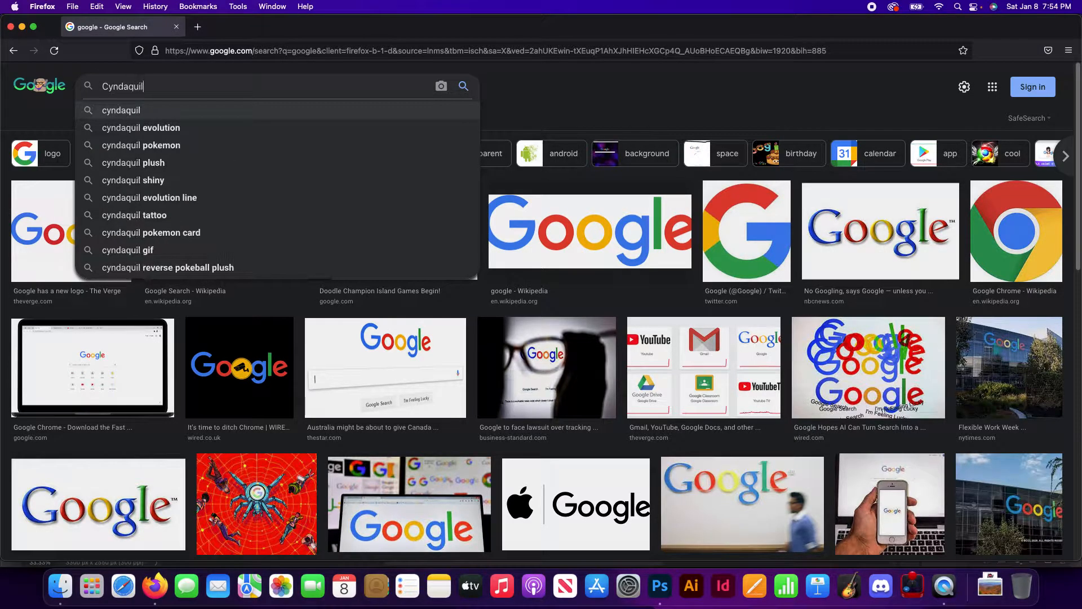
key("Return")
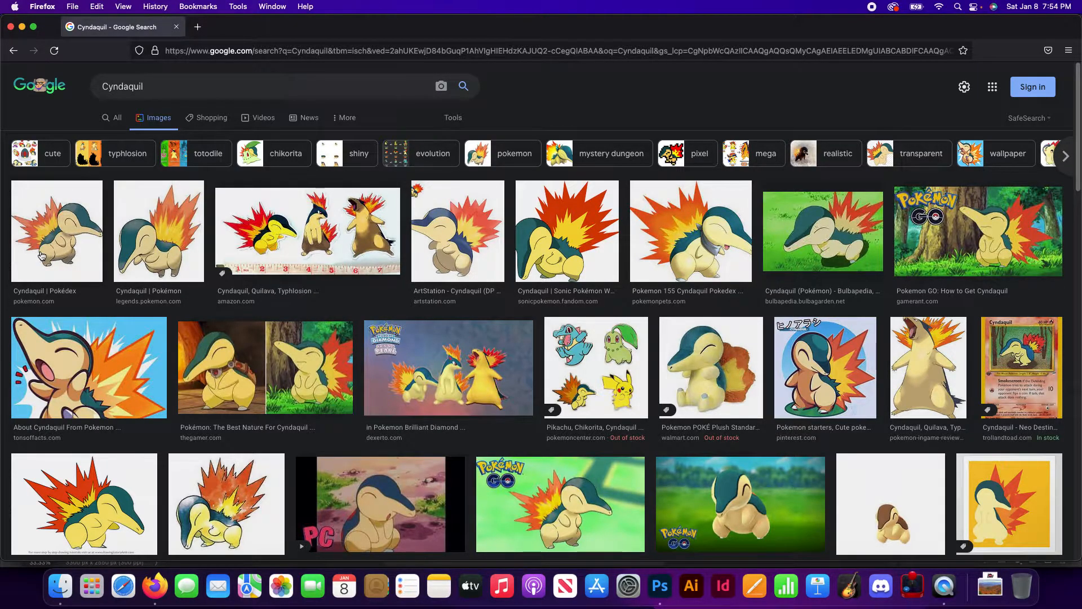
Filter the Cyndaquil image results to the Large size.
left_click(454, 121)
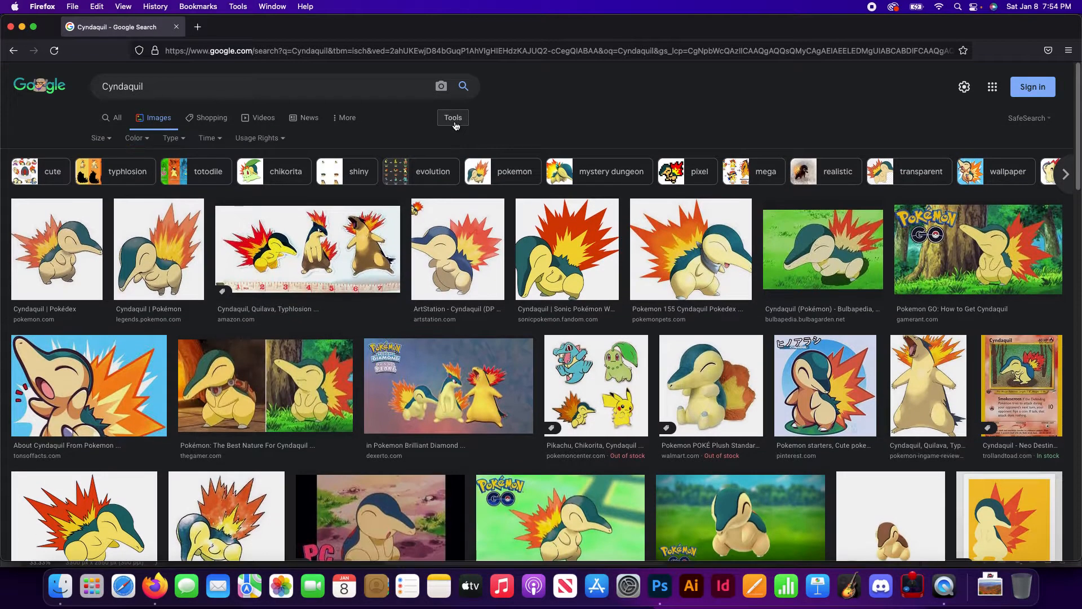
left_click(101, 139)
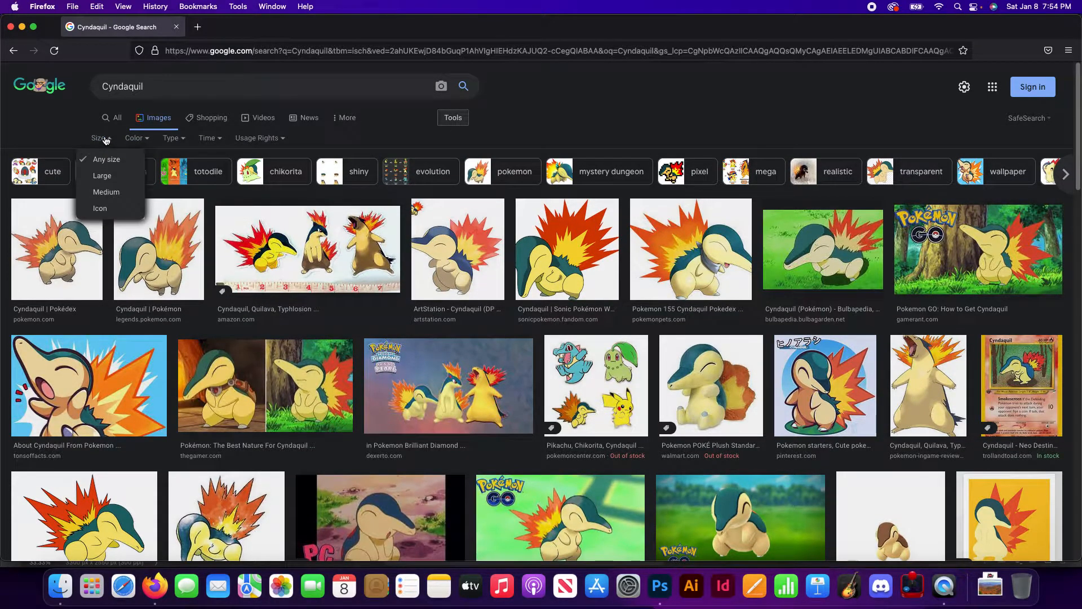
left_click(115, 178)
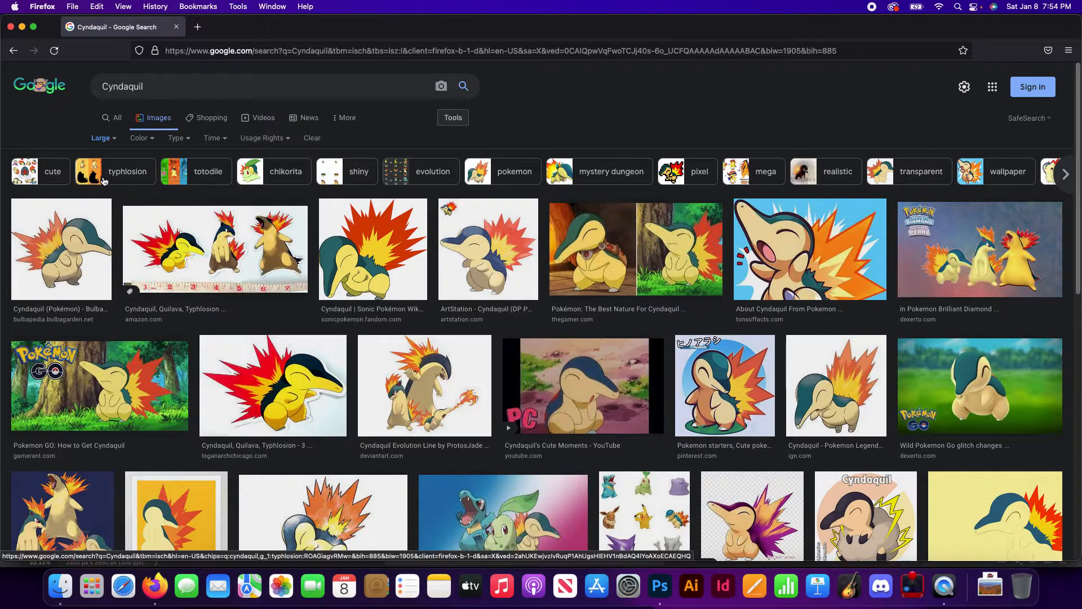
Preview the Bulbapedia and Sonic Pokémon Wiki Cyndaquil images, and open the Sonic Pokémon Wiki one in a new tab.
left_click(59, 248)
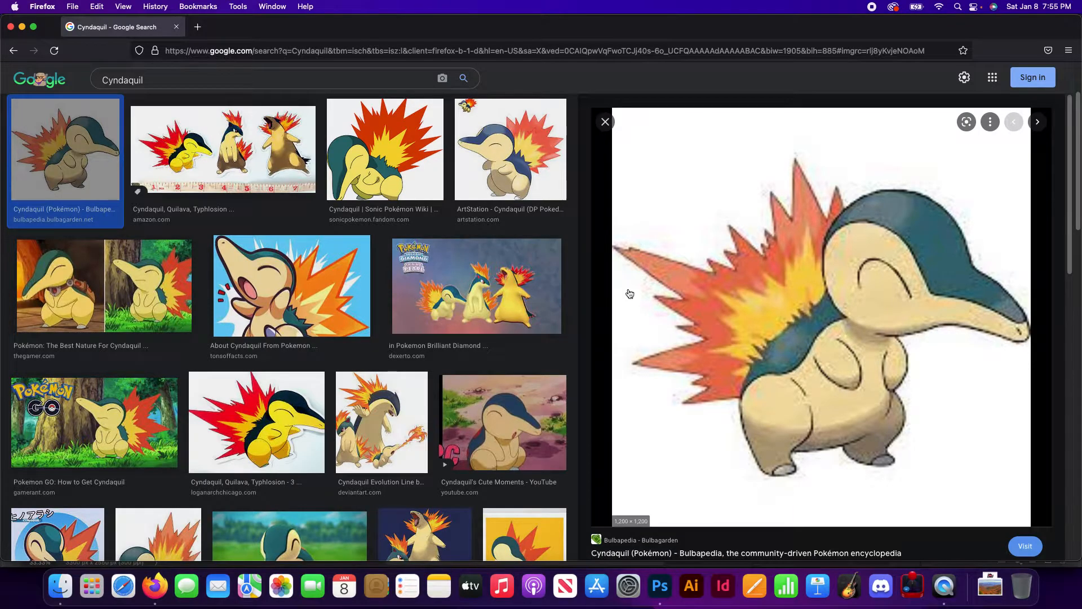
left_click(393, 147)
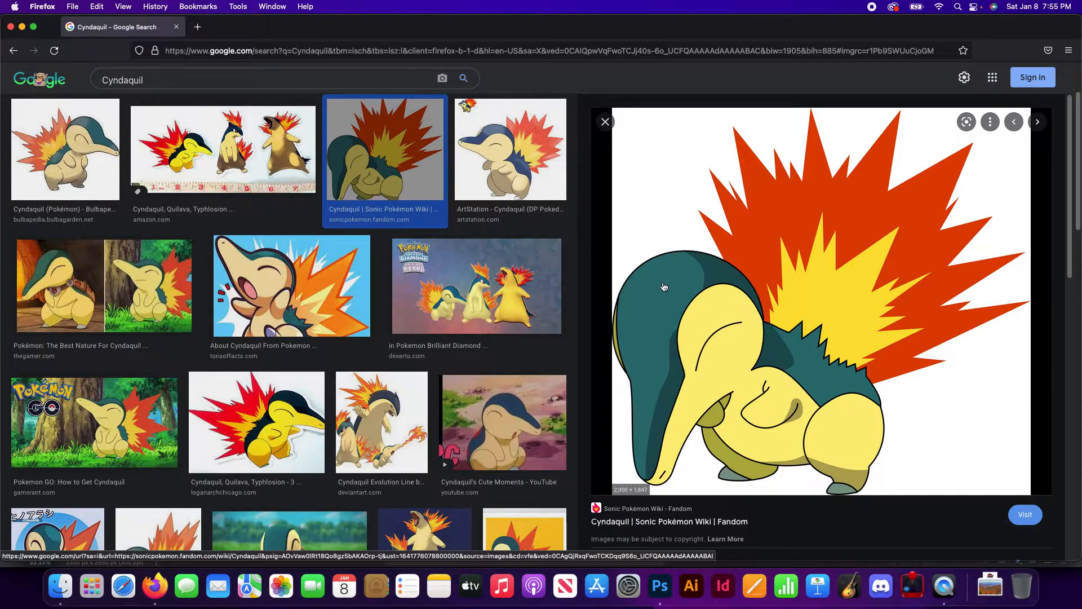
right_click(754, 282)
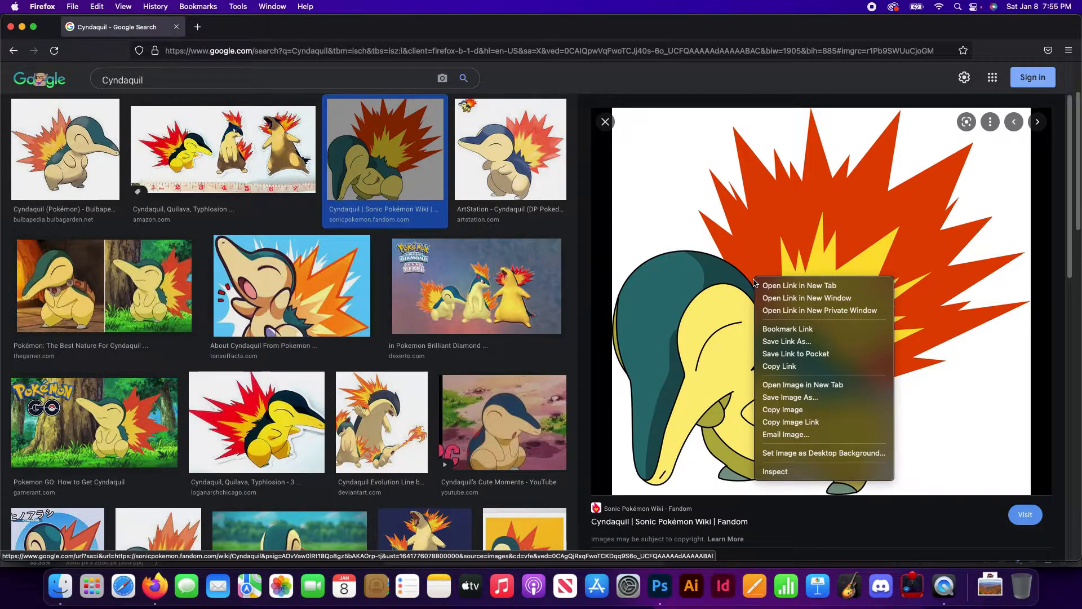
left_click(798, 384)
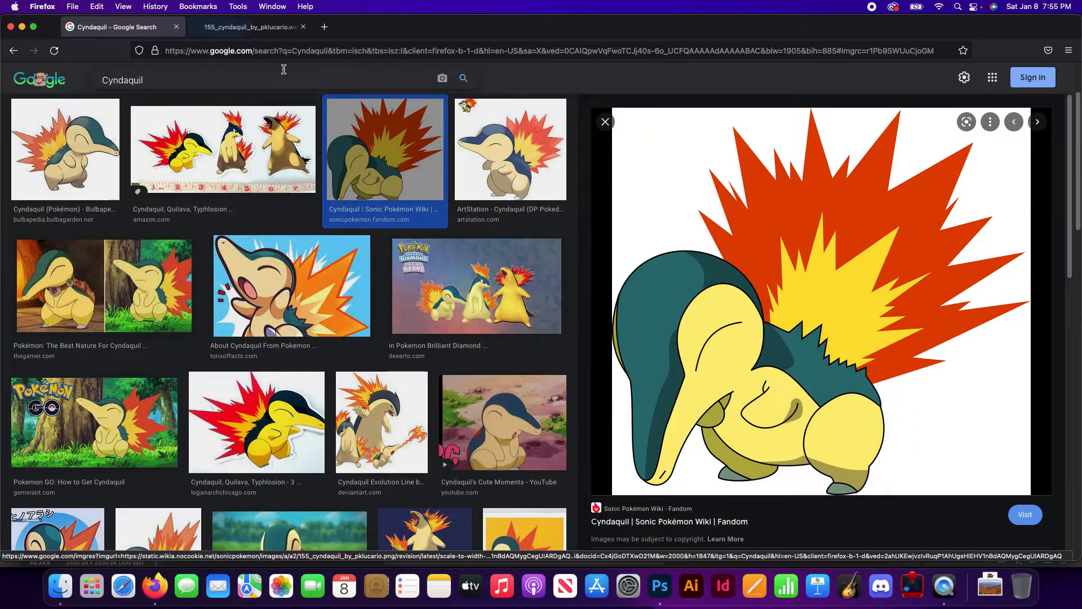
left_click(279, 28)
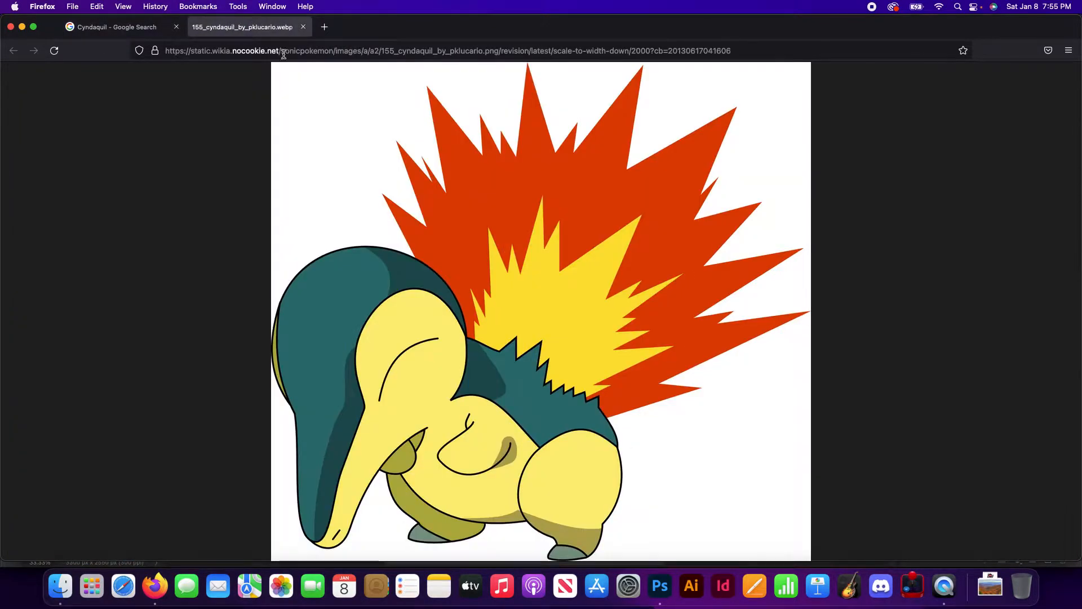
Enlarge the Cyndaquil image to full size and examine its sharpness from the flames to the feet.
left_click(533, 332)
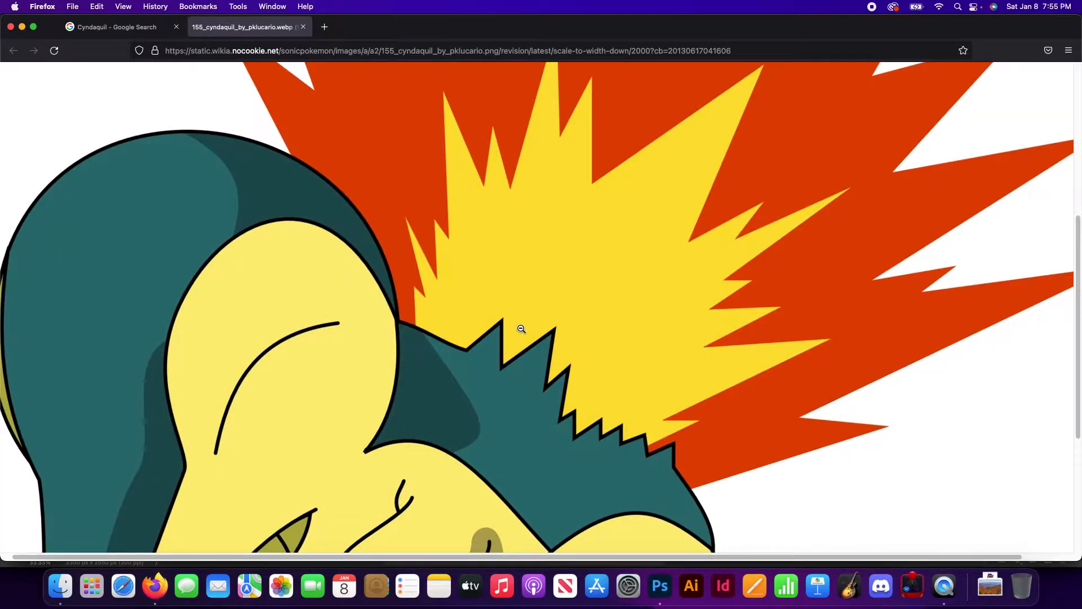
scroll(422, 314, "down", 4)
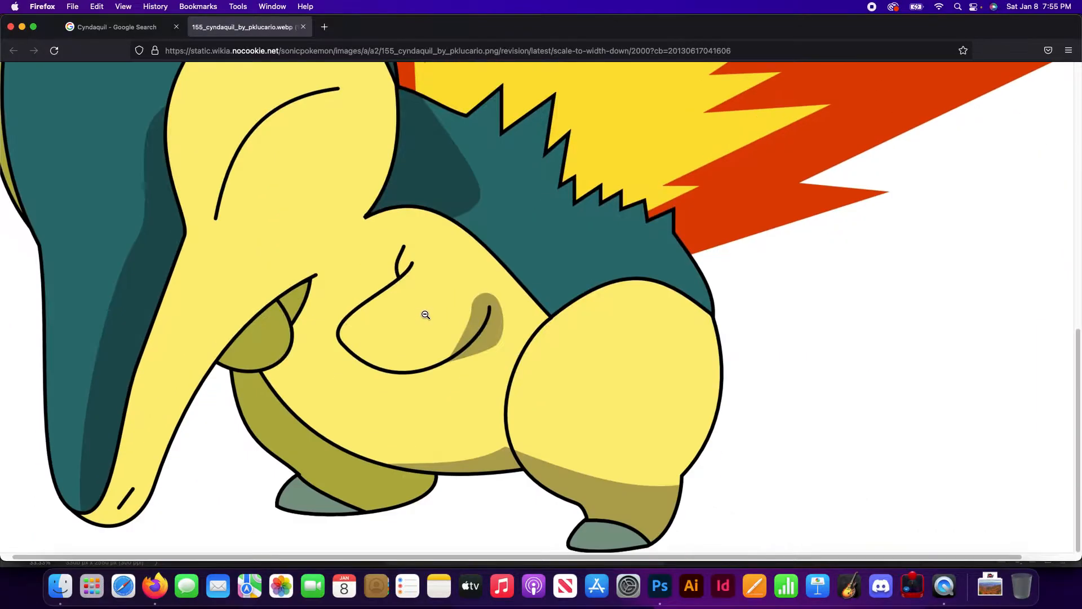
scroll(425, 315, "up", 8)
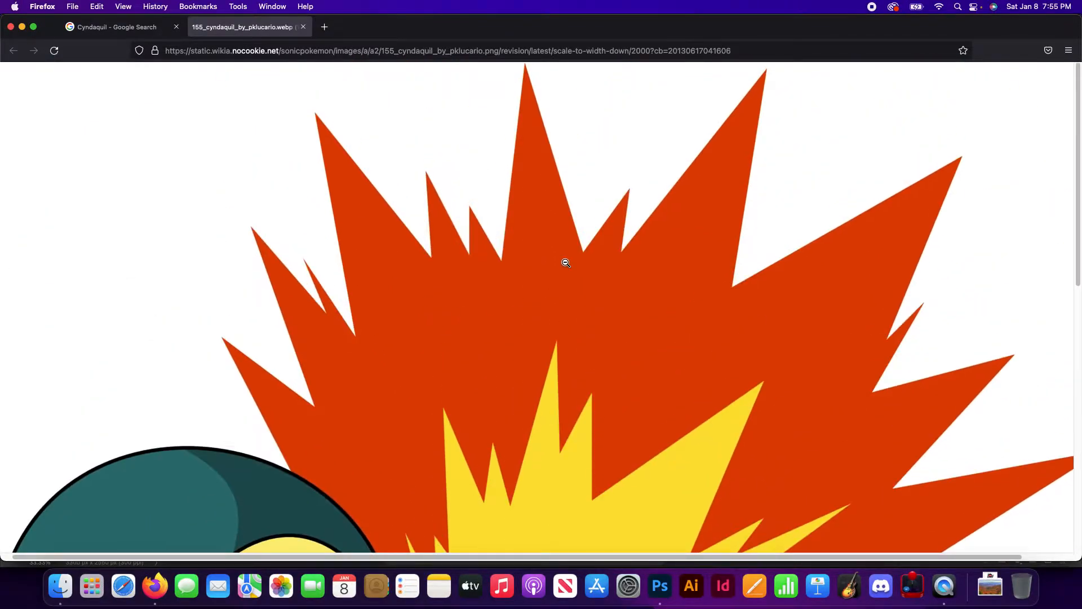
scroll(624, 299, "down", 6)
right_click(503, 257)
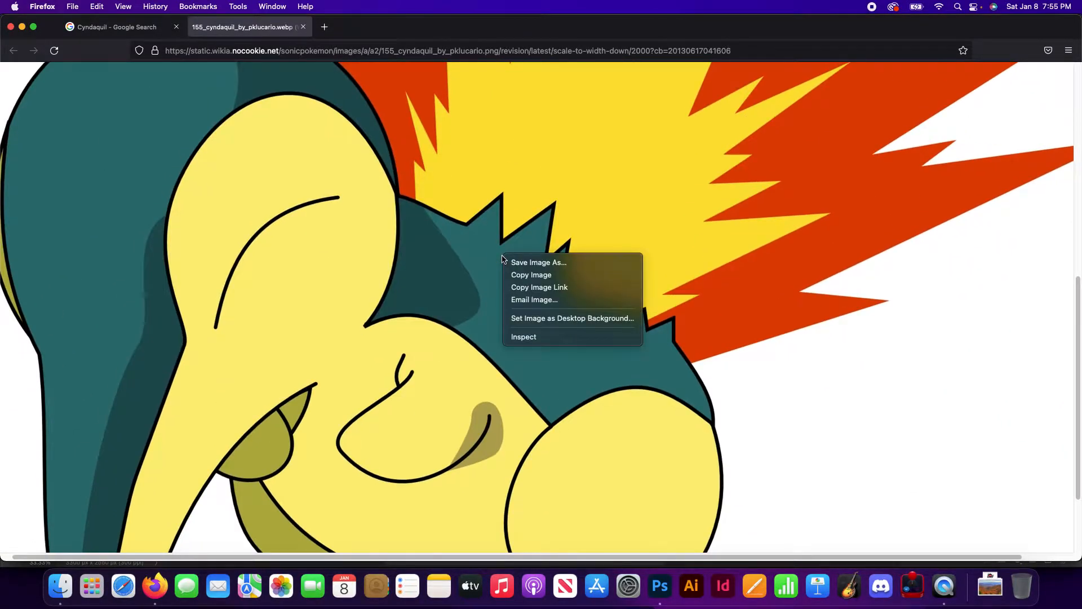
left_click(527, 262)
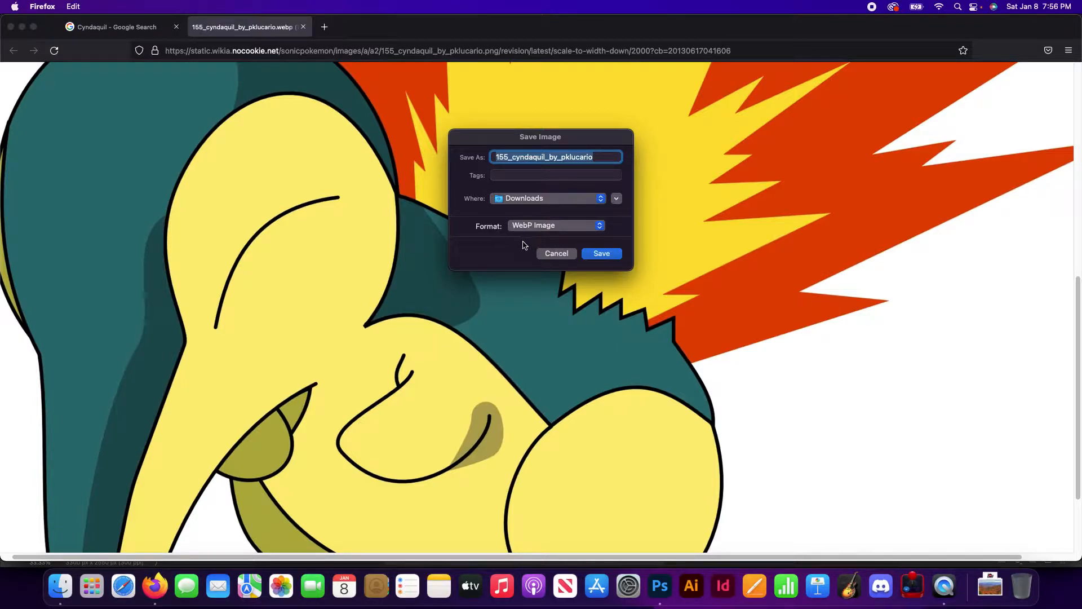
left_click(556, 253)
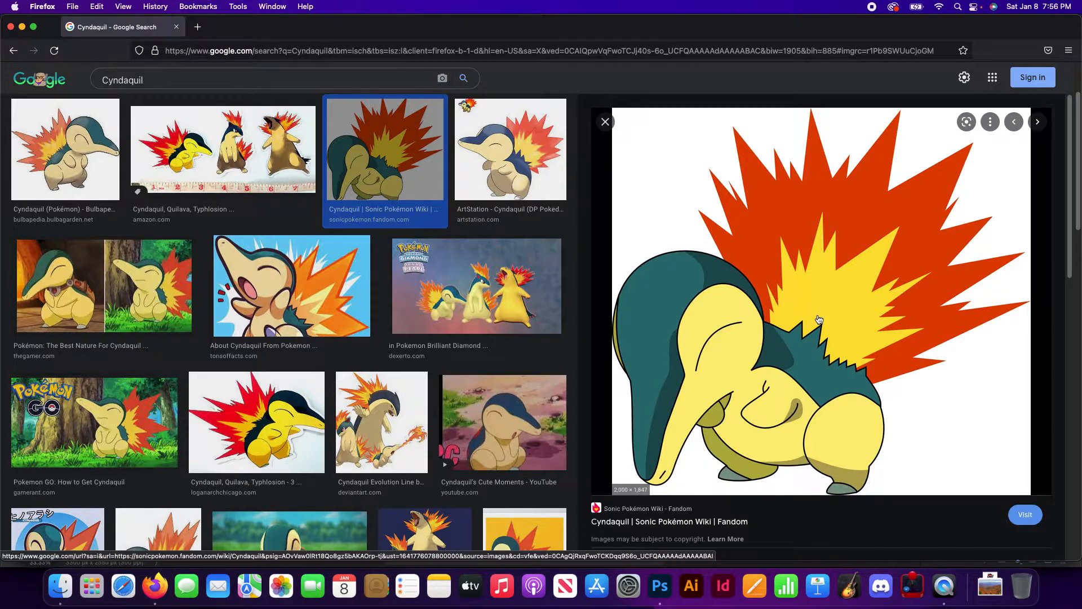
Run a reverse image search with the Cyndaquil picture, list its Large sizes, and preview the first match from Twitter.
left_click_drag(820, 318, 265, 152)
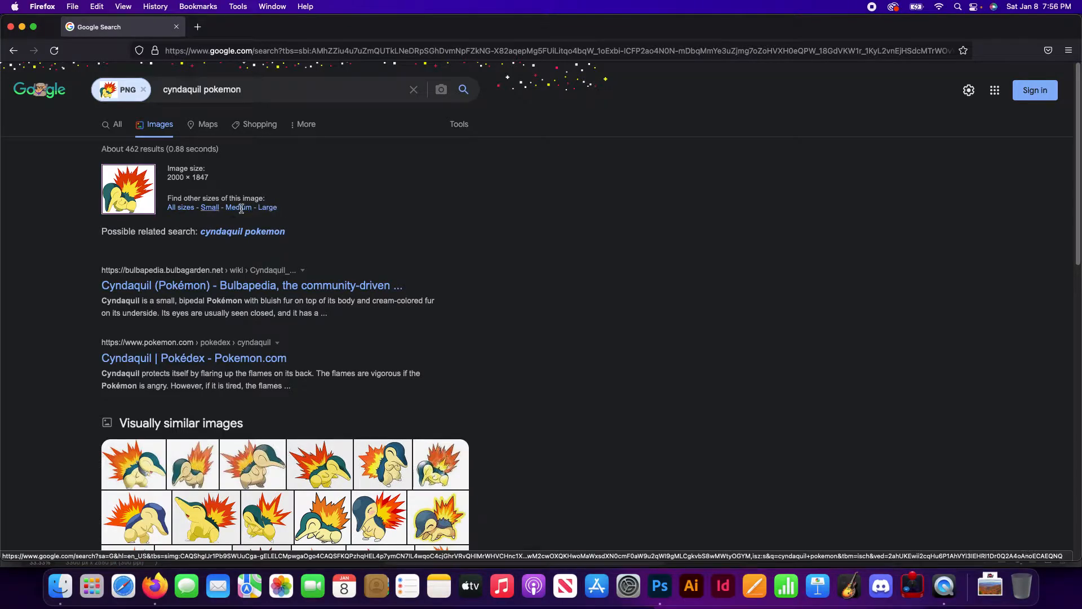
left_click(271, 208)
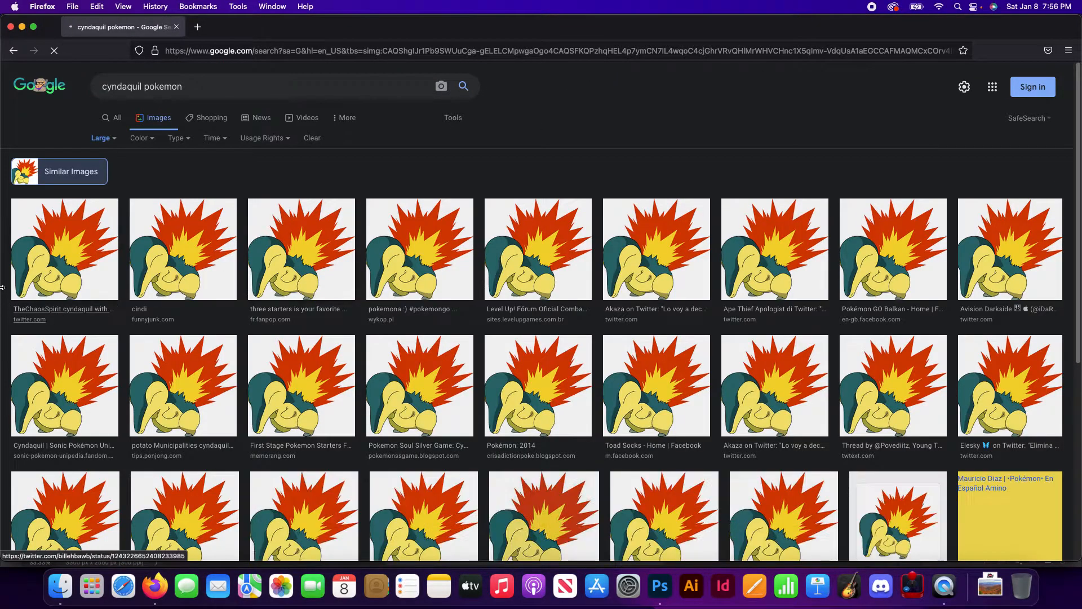
left_click(50, 247)
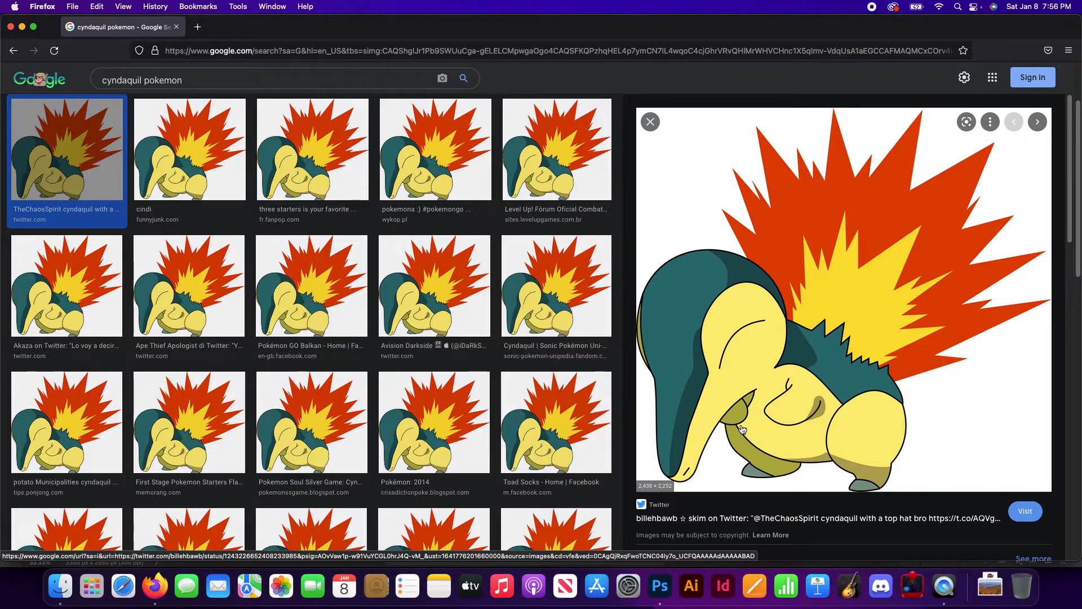
Open the Twitter Cyndaquil image in its own tab and enlarge it to full size.
right_click(806, 354)
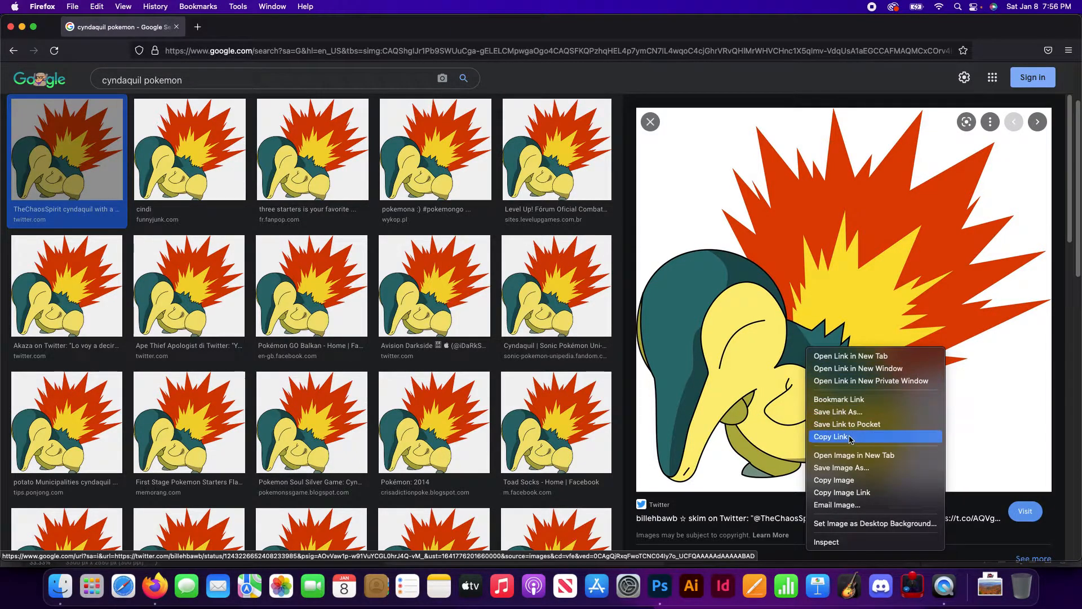
left_click(856, 453)
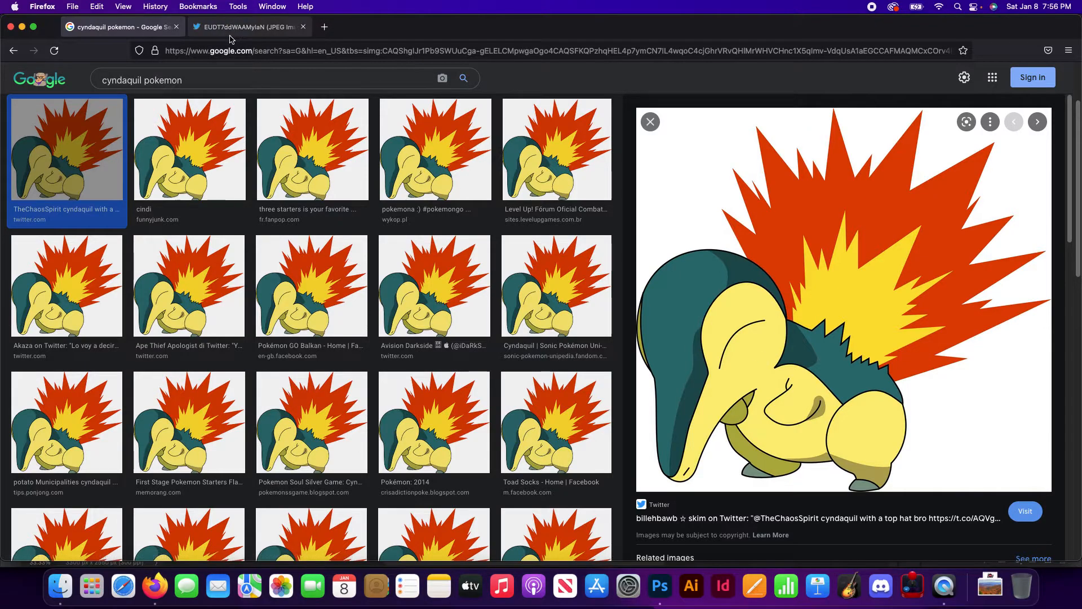
left_click(231, 30)
left_click(485, 287)
Save the full-size image to Downloads as a JPEG named Pokemon-Cyndaquil.
right_click(505, 270)
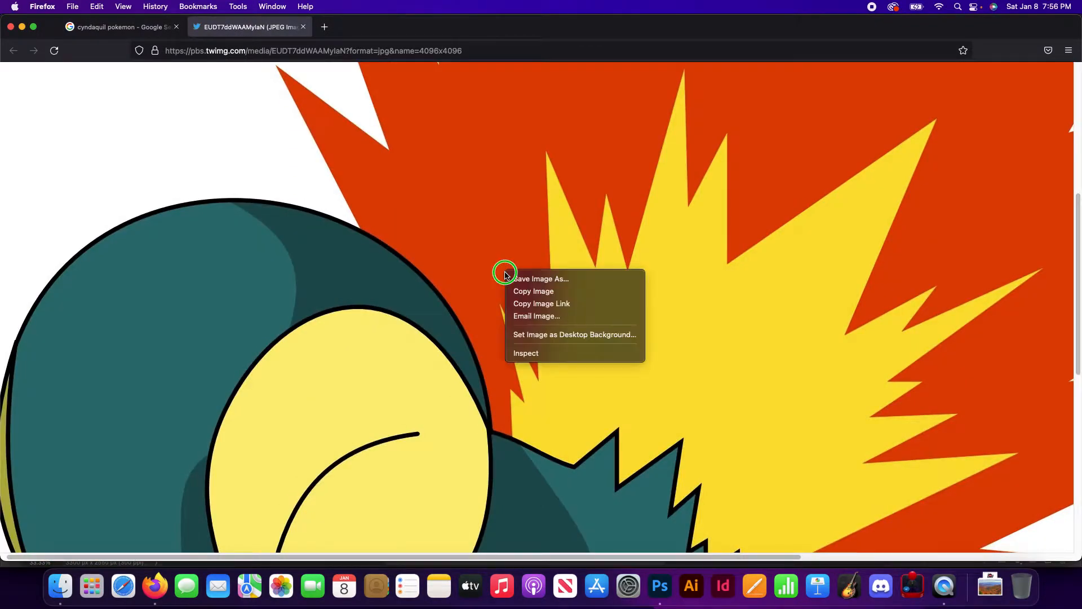
left_click(534, 281)
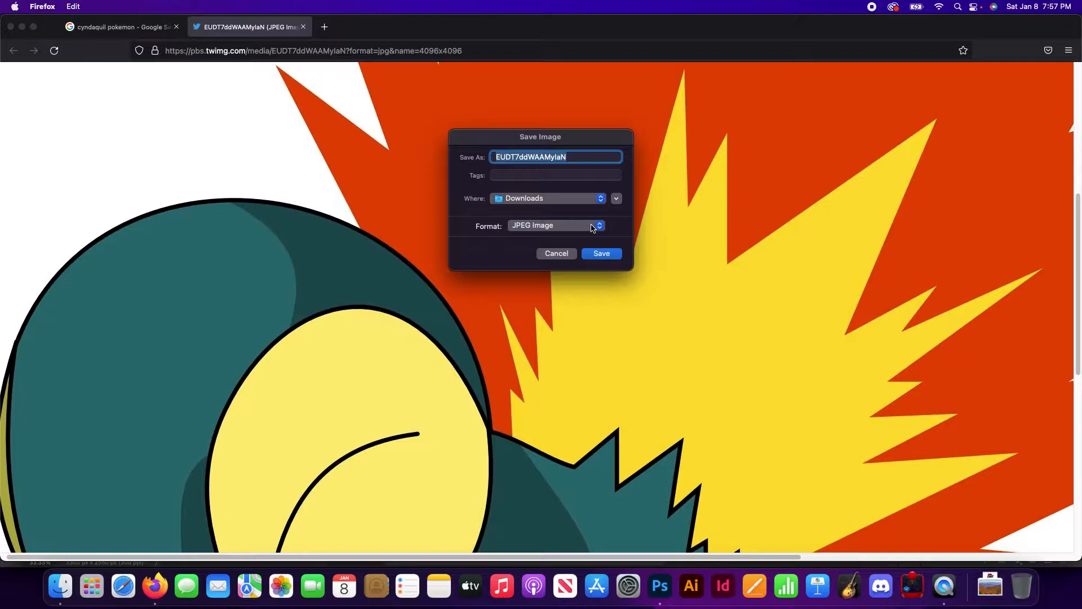
type("Pokemon-Cyndaquil")
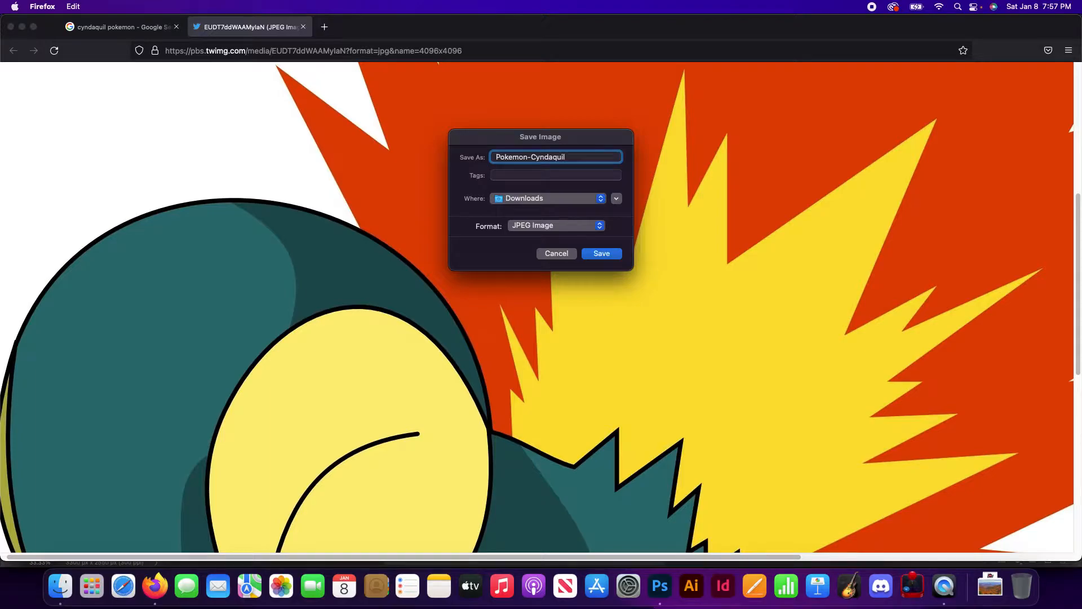
left_click(601, 255)
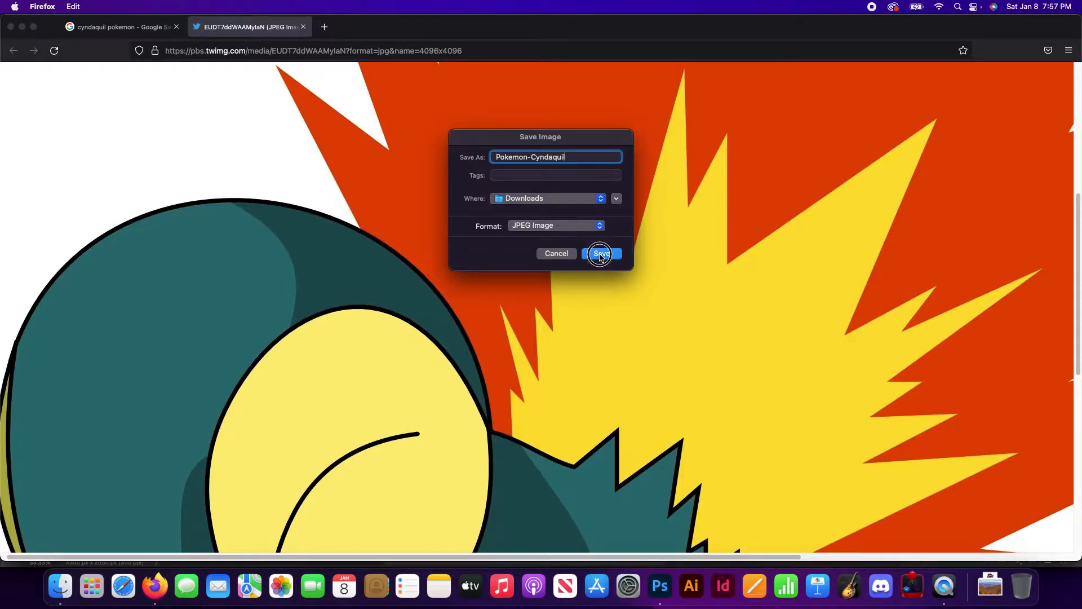
Check the downloaded files for Pokemon-Cyndaquil, minimize the browser, and switch to the lettering document in Photoshop.
left_click(990, 587)
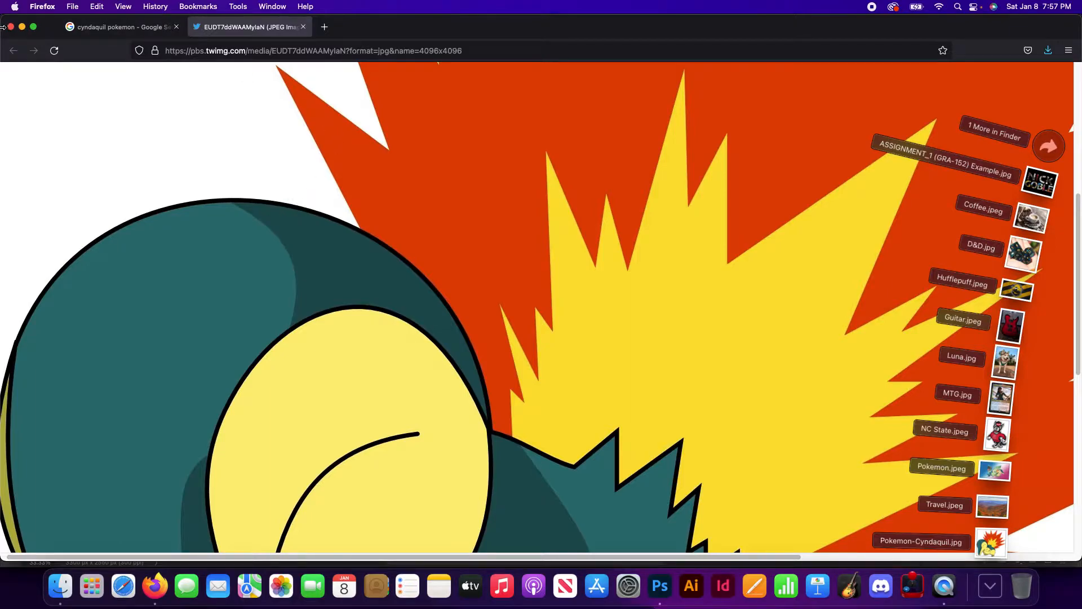
left_click(22, 27)
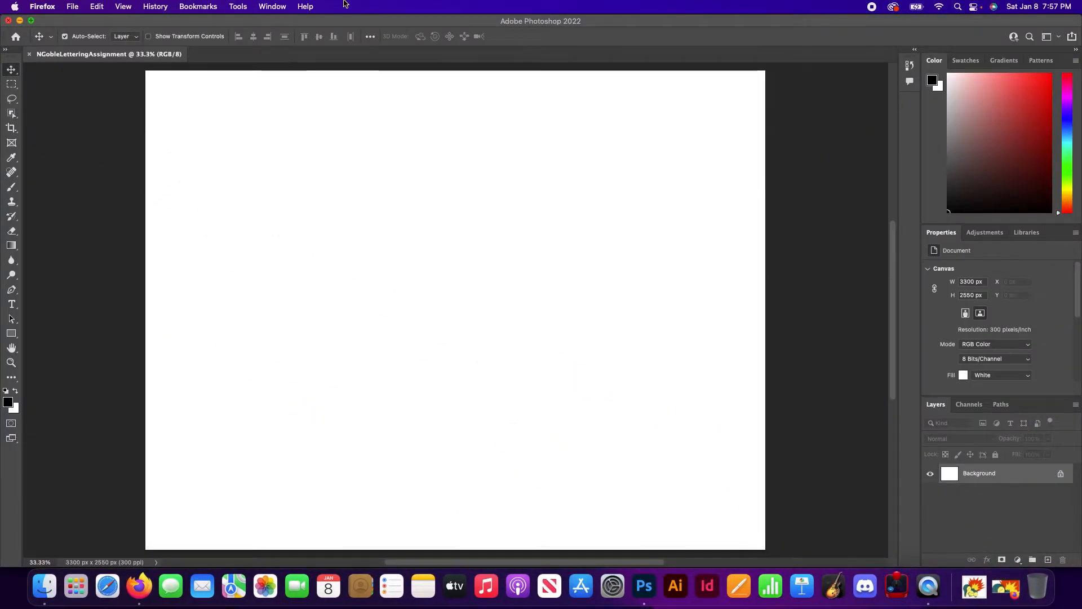
left_click(349, 27)
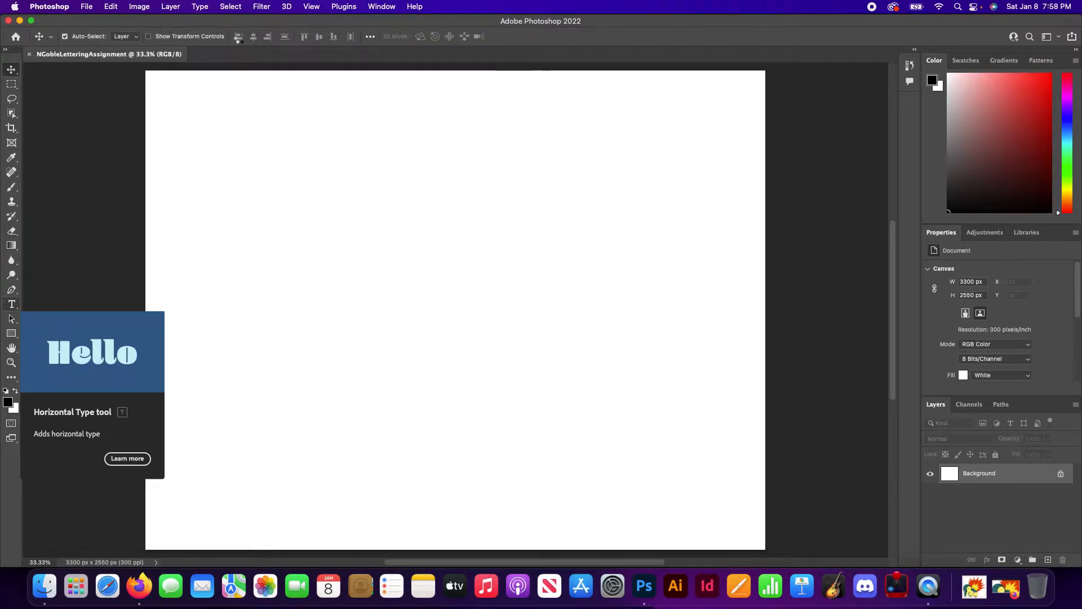
Activate the Horizontal Type tool and view the downloaded ASSIGNMENT_1 (GRA-152) Example.jpg as a reference for thick lettering.
key("t")
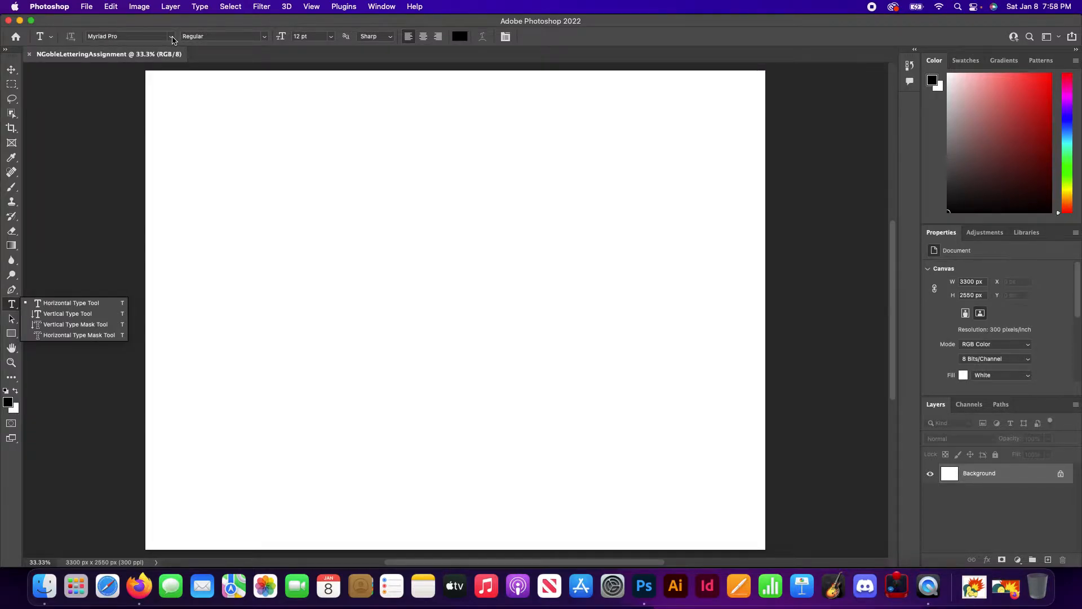
left_click(171, 37)
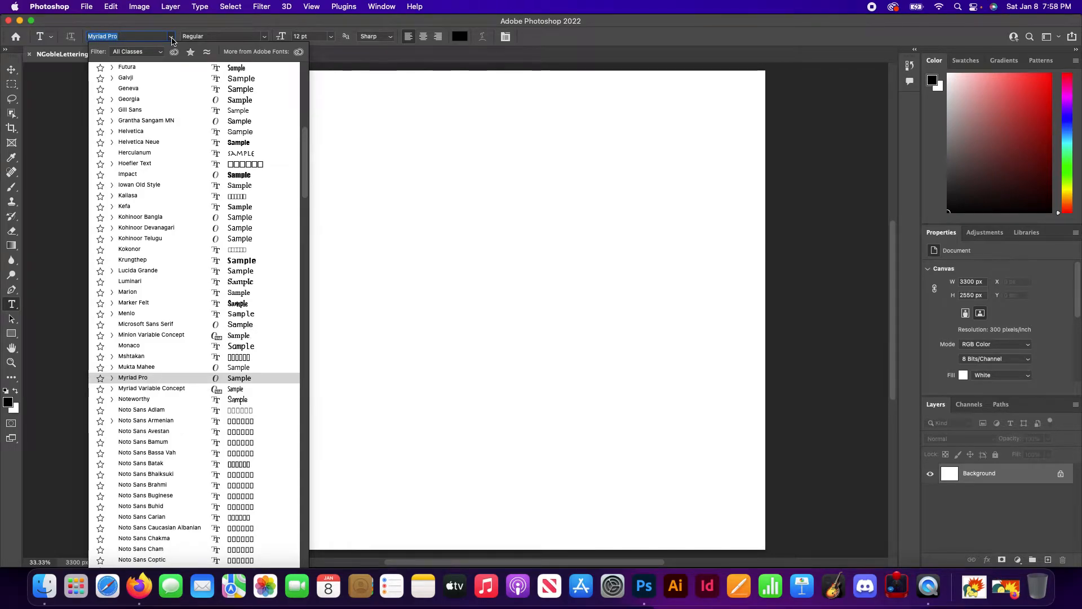
left_click(974, 587)
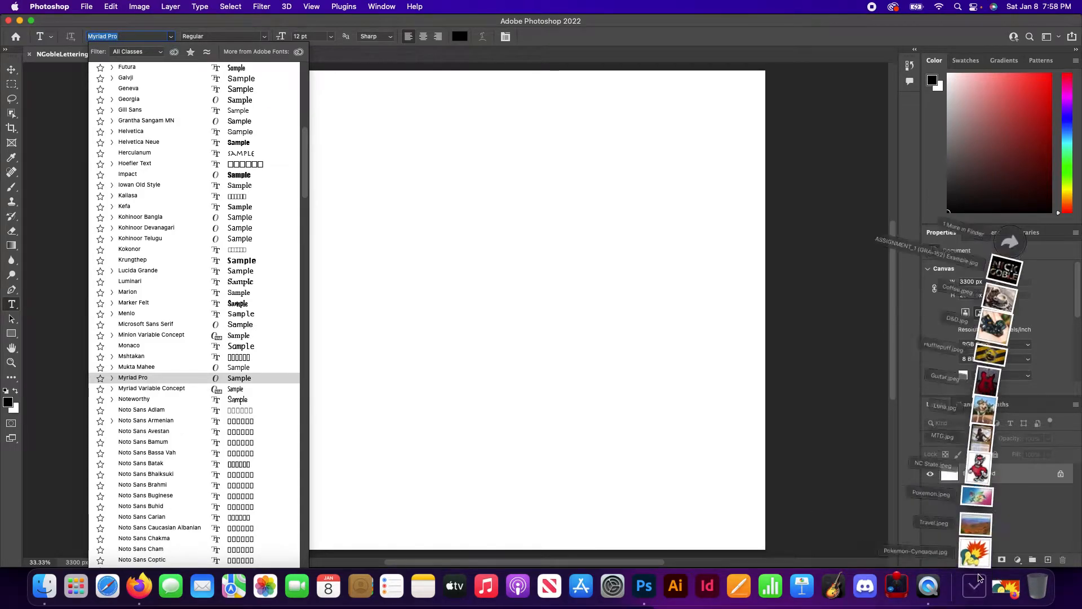
left_click(1000, 293)
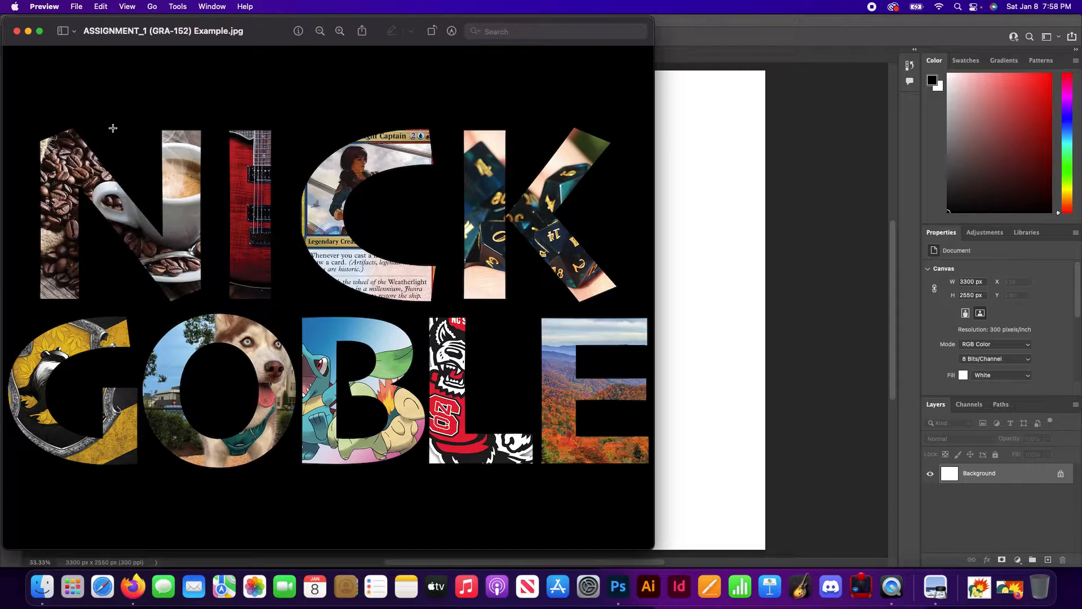
left_click(17, 31)
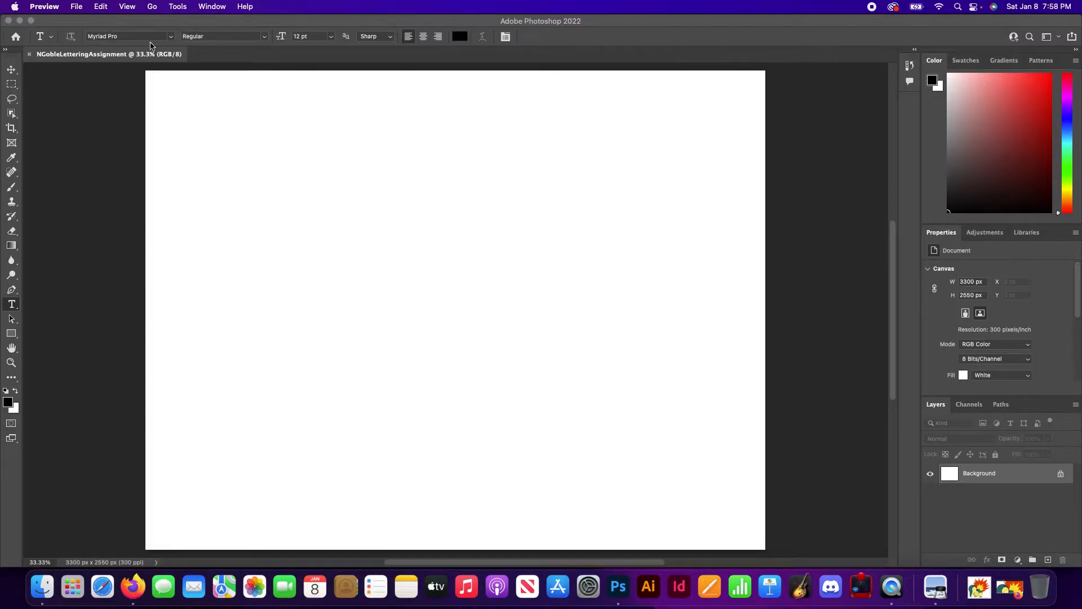
Look through the available fonts and set the type font to Arial Black.
left_click(264, 37)
left_click(192, 31)
left_click(146, 36)
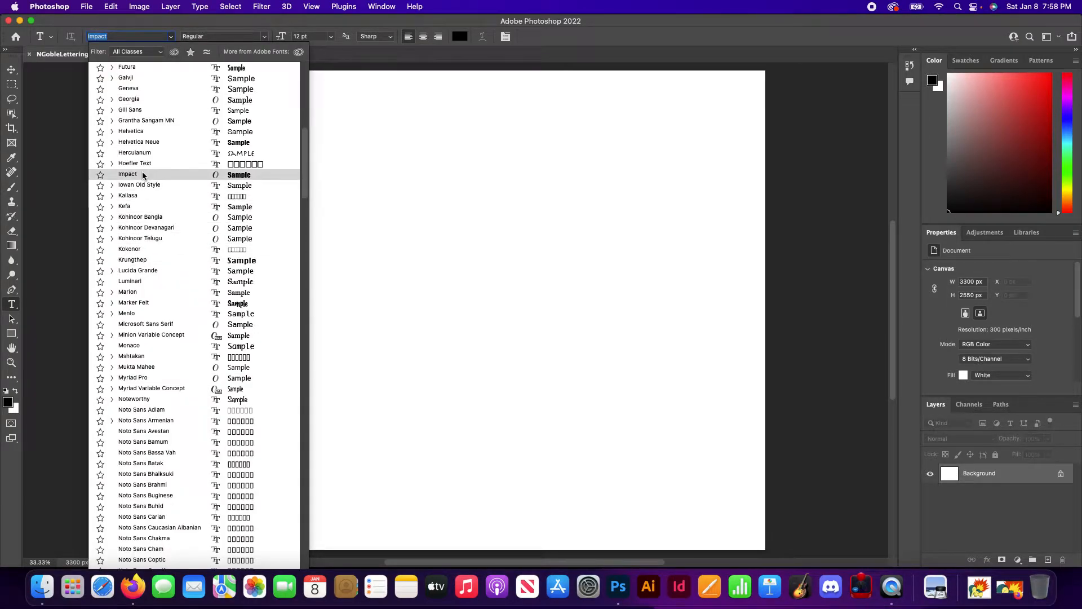
scroll(239, 180, "up", 1)
scroll(239, 181, "up", 10)
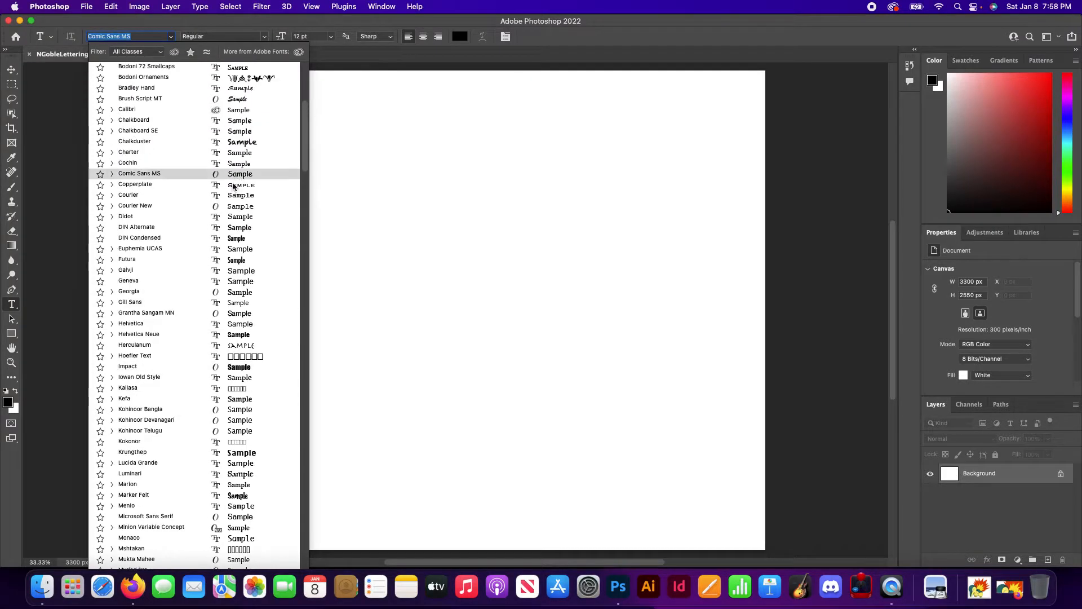
scroll(235, 201, "up", 12)
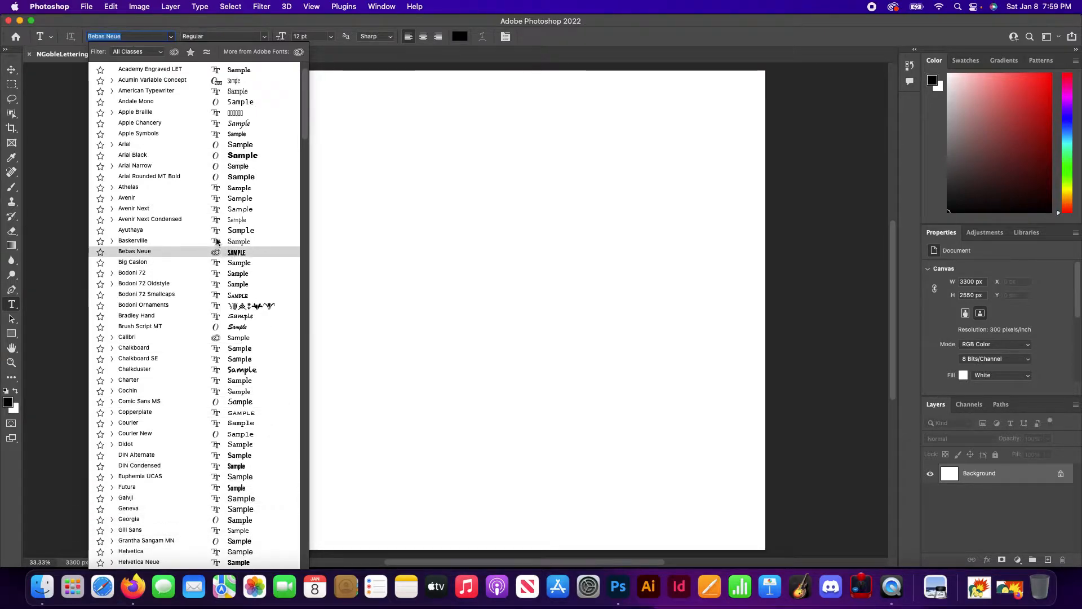
left_click(176, 155)
Set the font size to 250 pt.
left_click(323, 36)
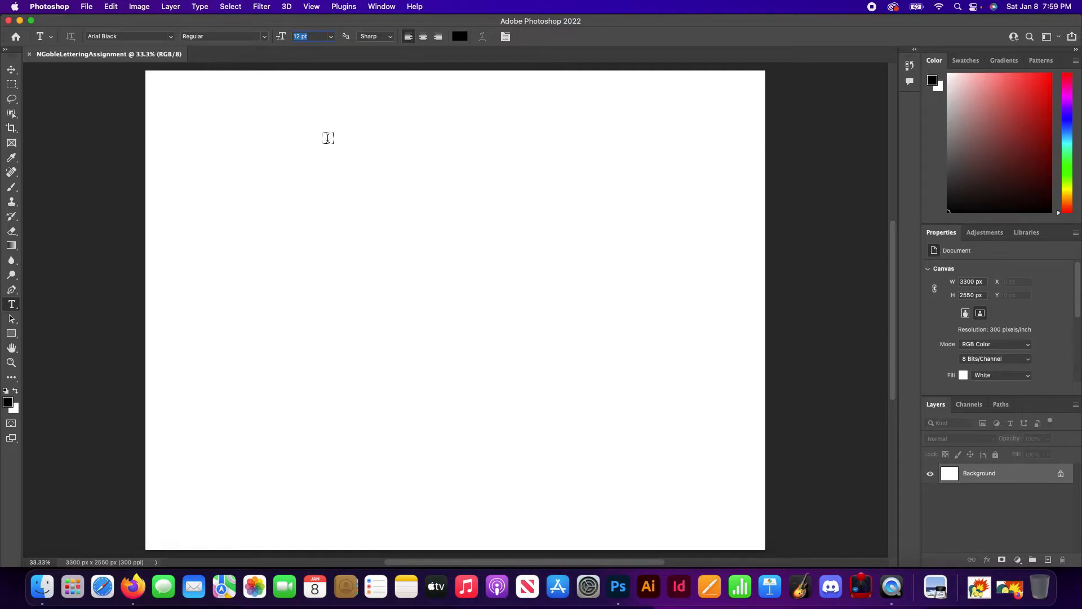
type("250")
key("Return")
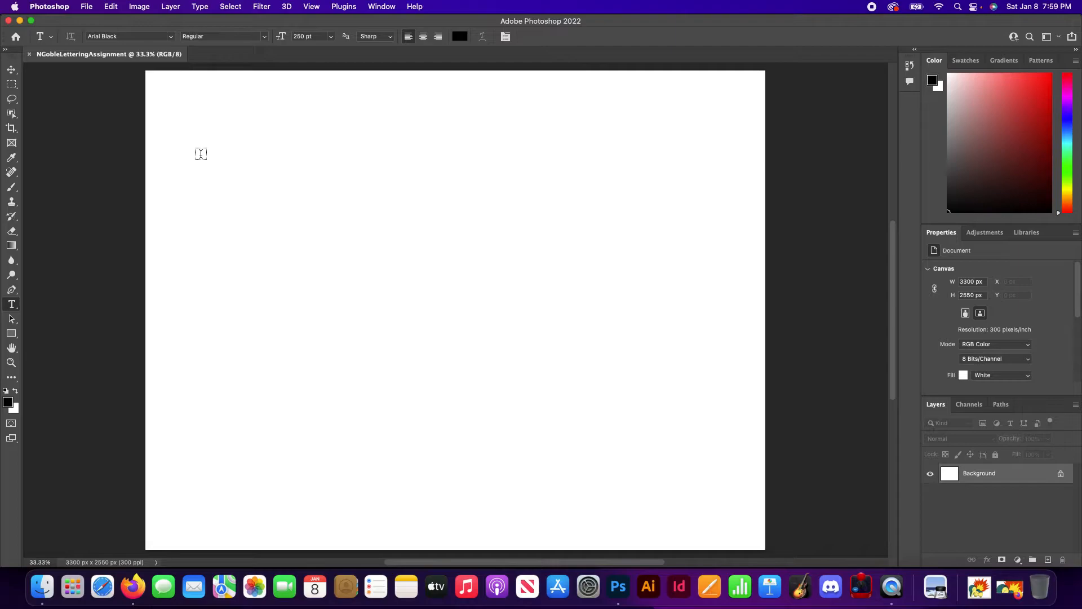
Add the letter G as its own type layer and move it into the canvas's upper-left corner.
left_click(210, 208)
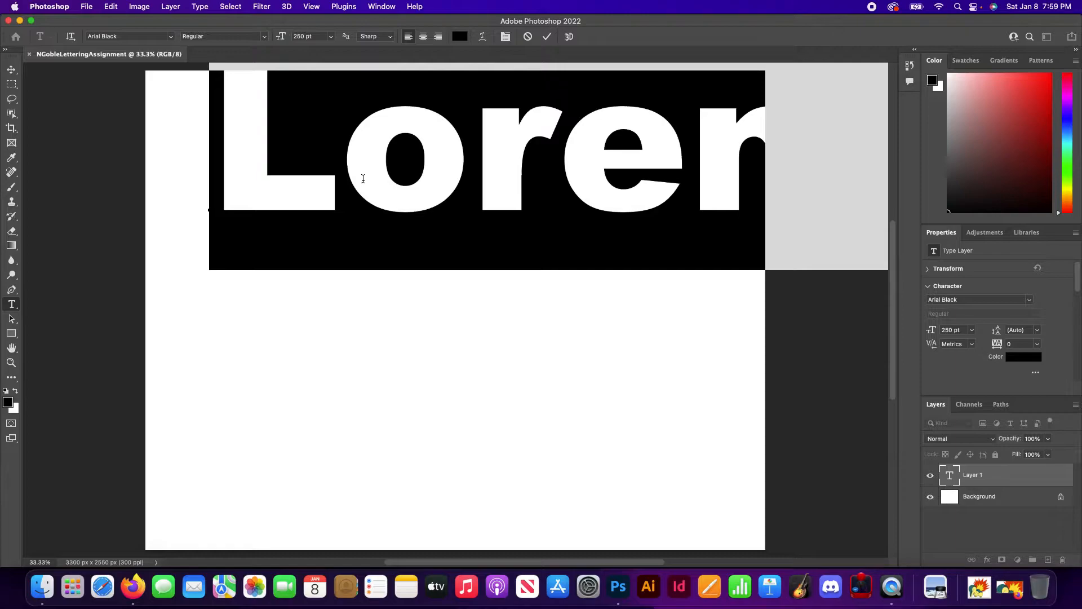
type("G")
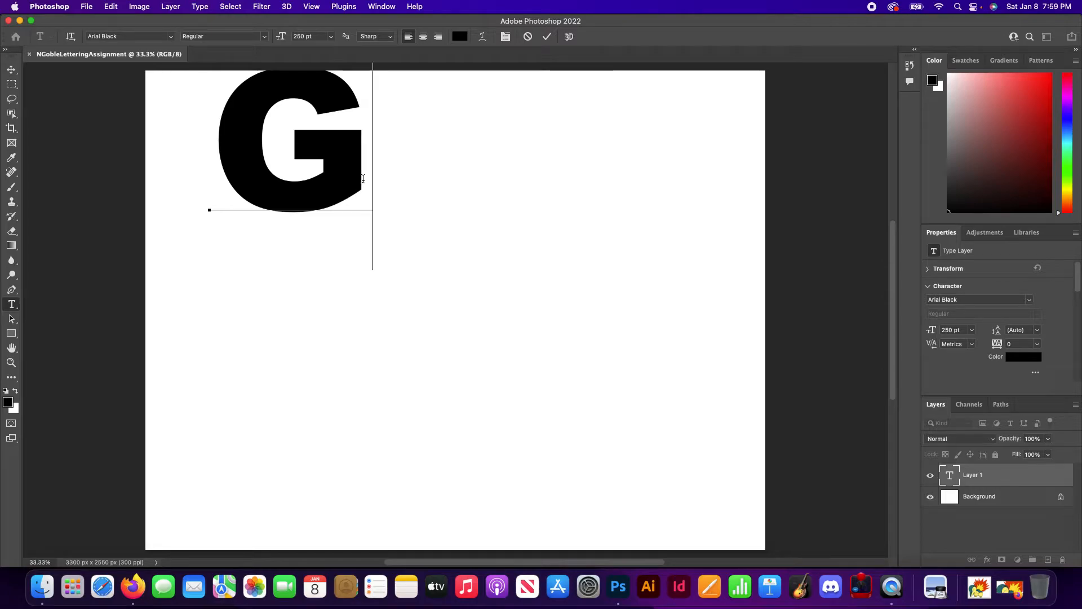
left_click(11, 70)
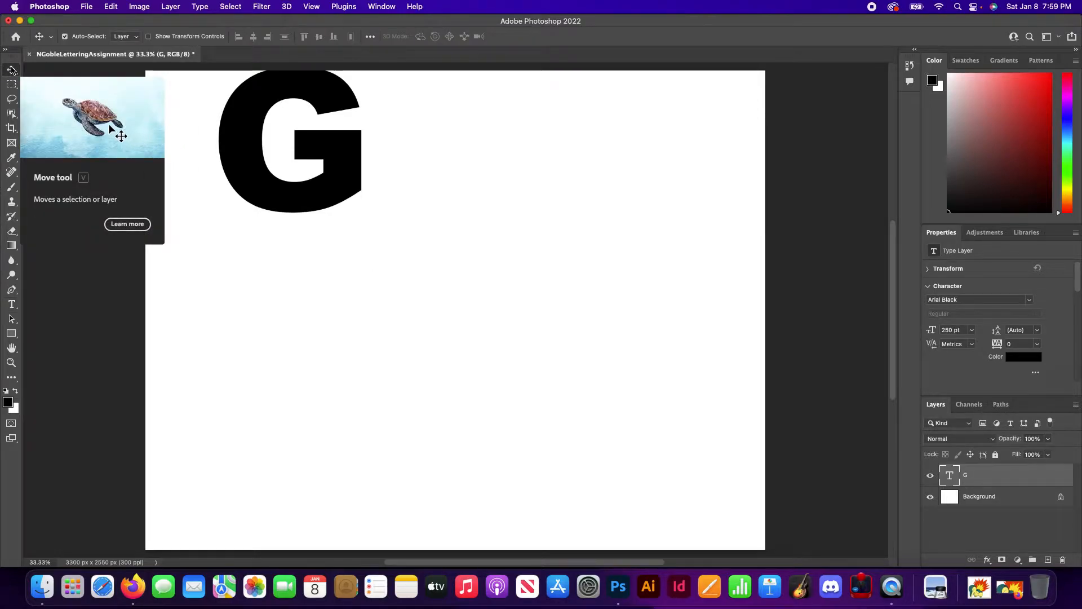
left_click_drag(253, 169, 198, 189)
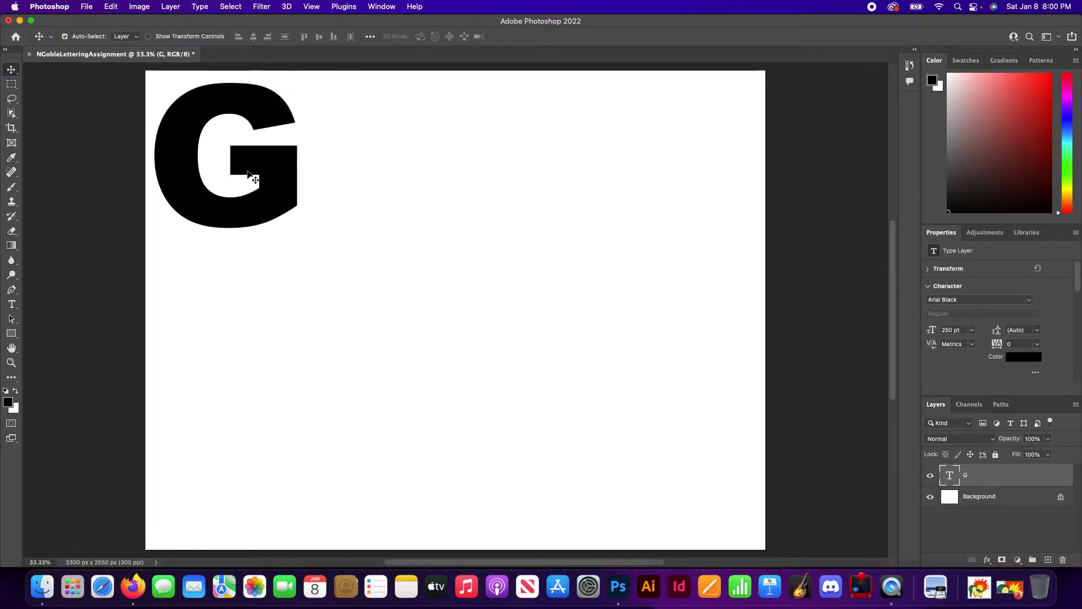
left_click_drag(191, 191, 192, 182)
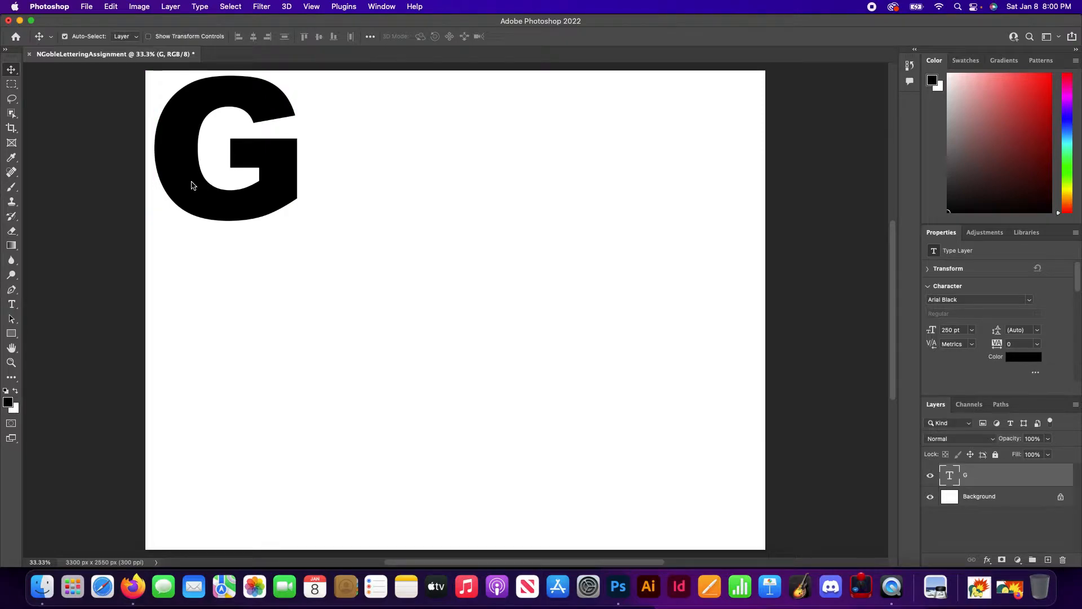
Add the letter O as a separate type layer and move it diagonally below and right of the G.
left_click(12, 305)
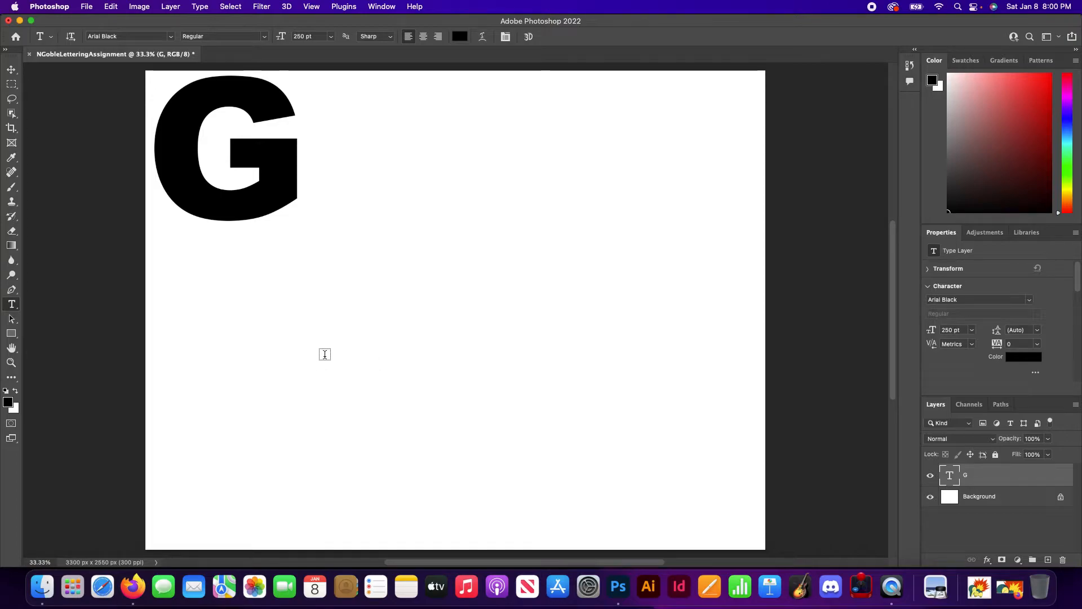
left_click(344, 370)
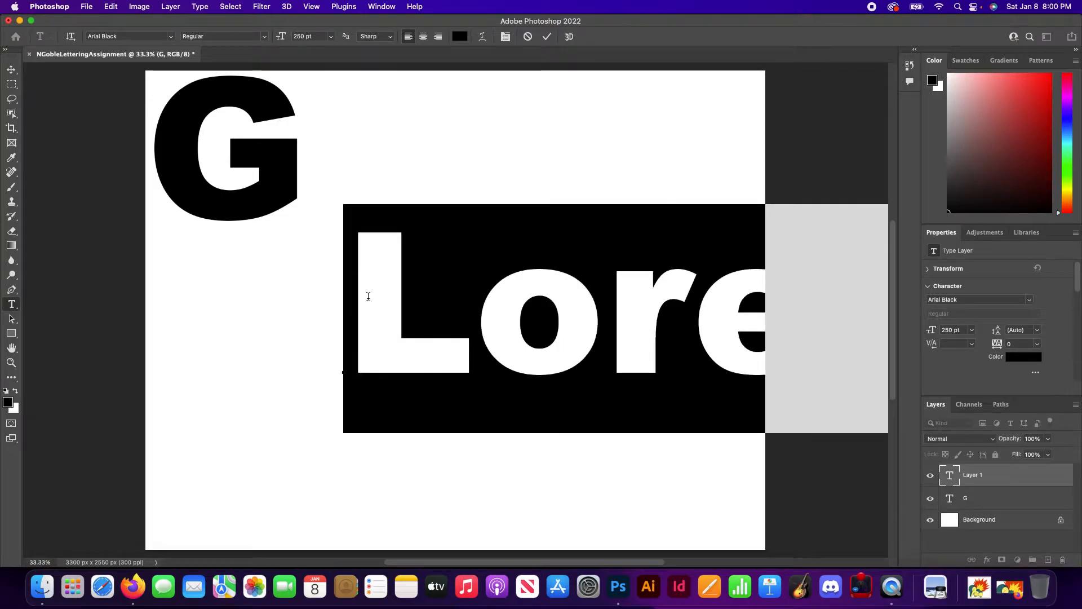
type("O")
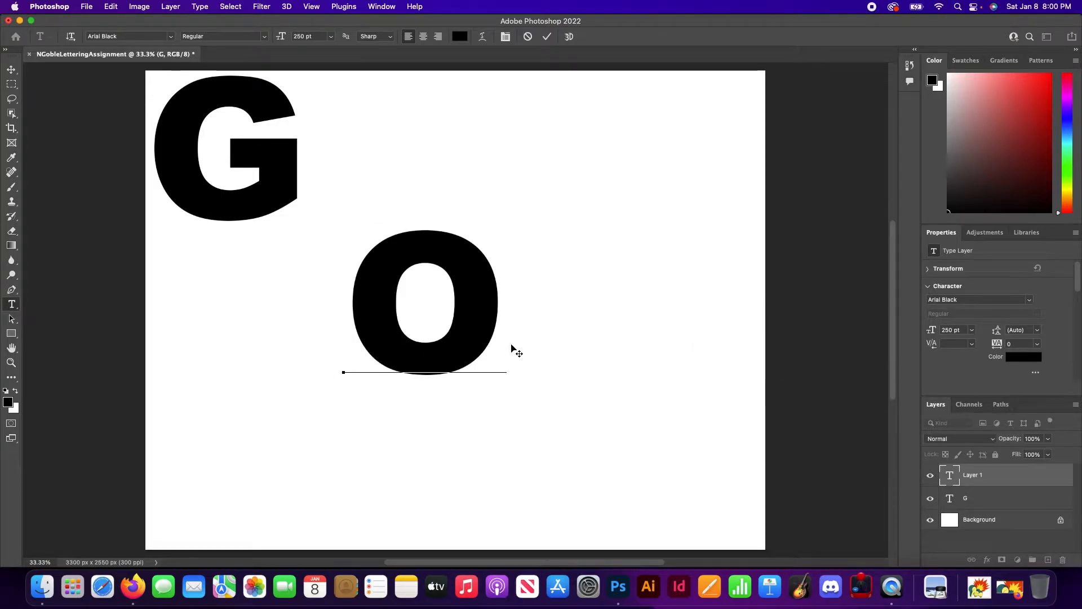
left_click(16, 75)
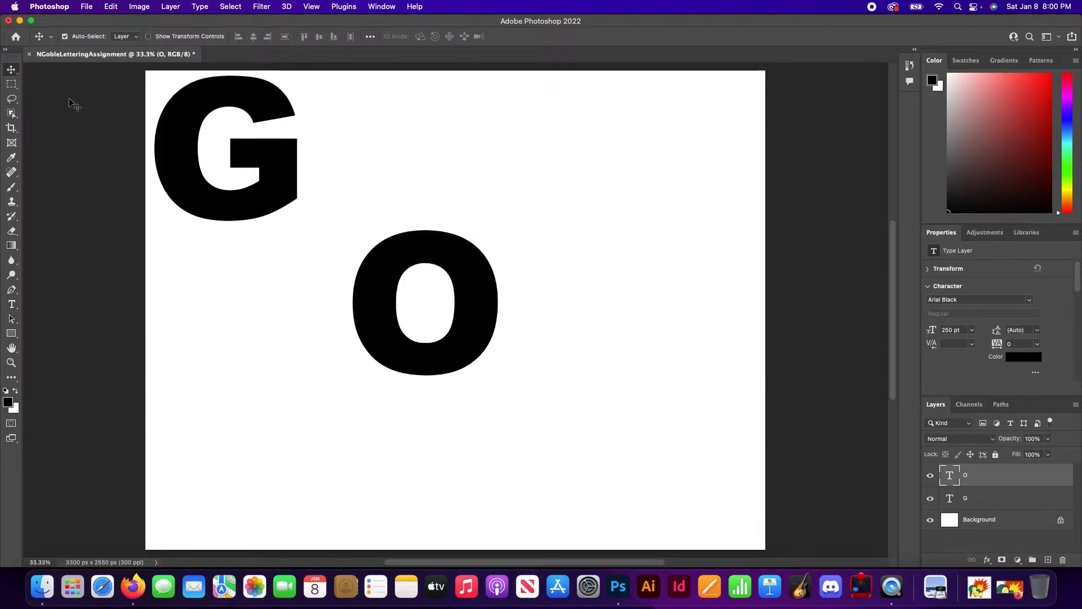
left_click_drag(396, 363, 328, 314)
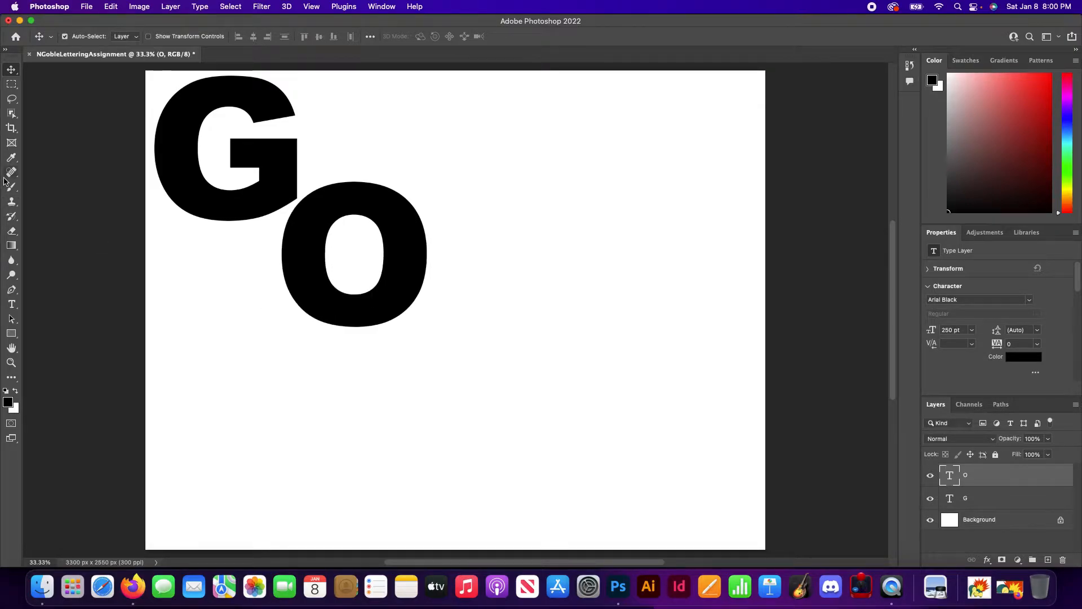
Add the letter B as a separate type layer and move it diagonally below and right of the O.
left_click(11, 305)
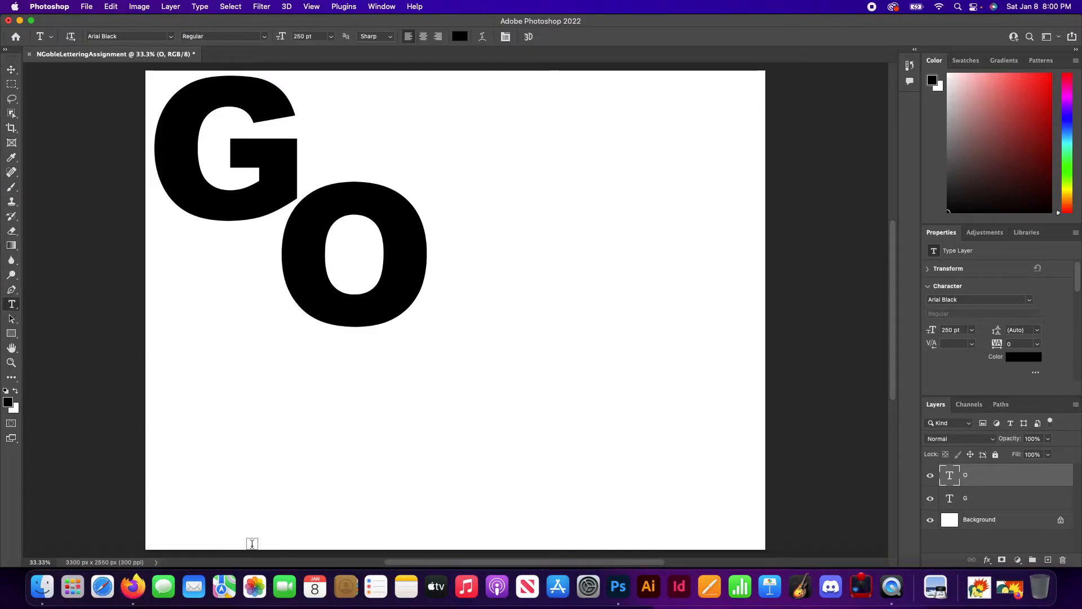
left_click(219, 478)
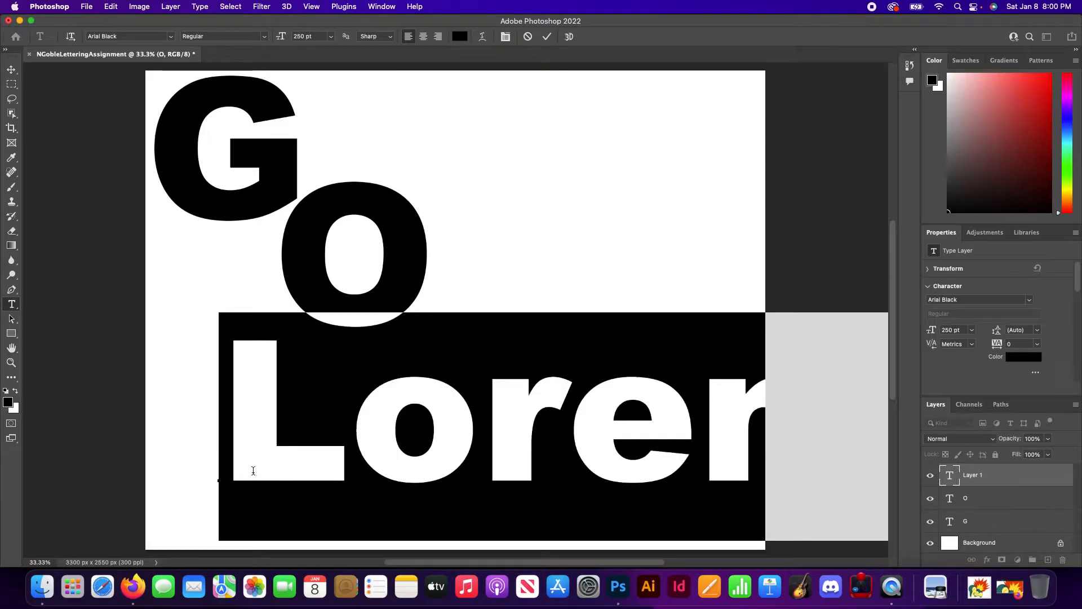
type("L")
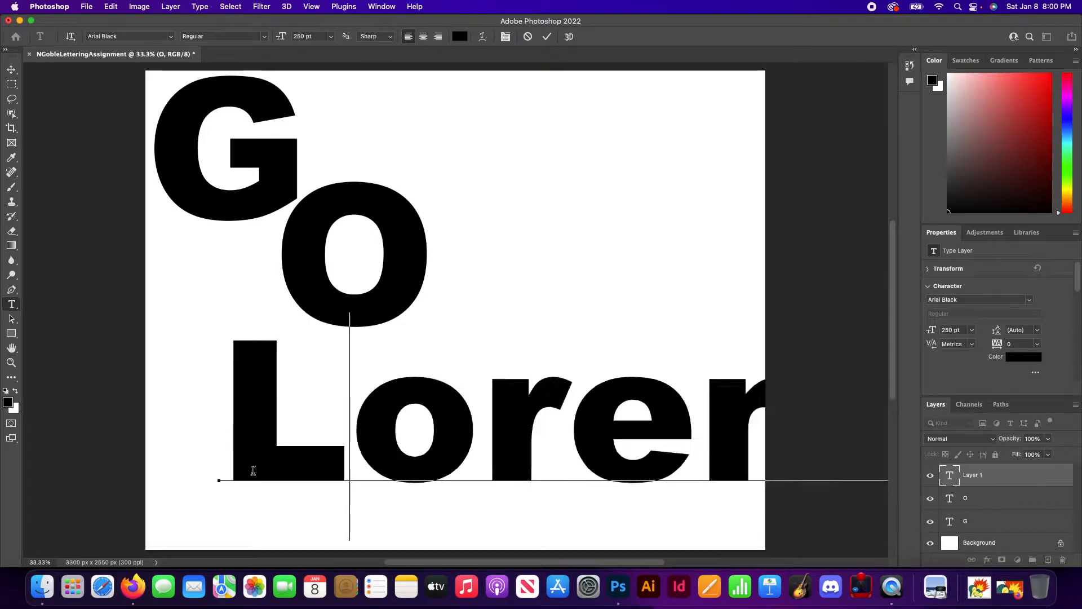
key("BackSpace")
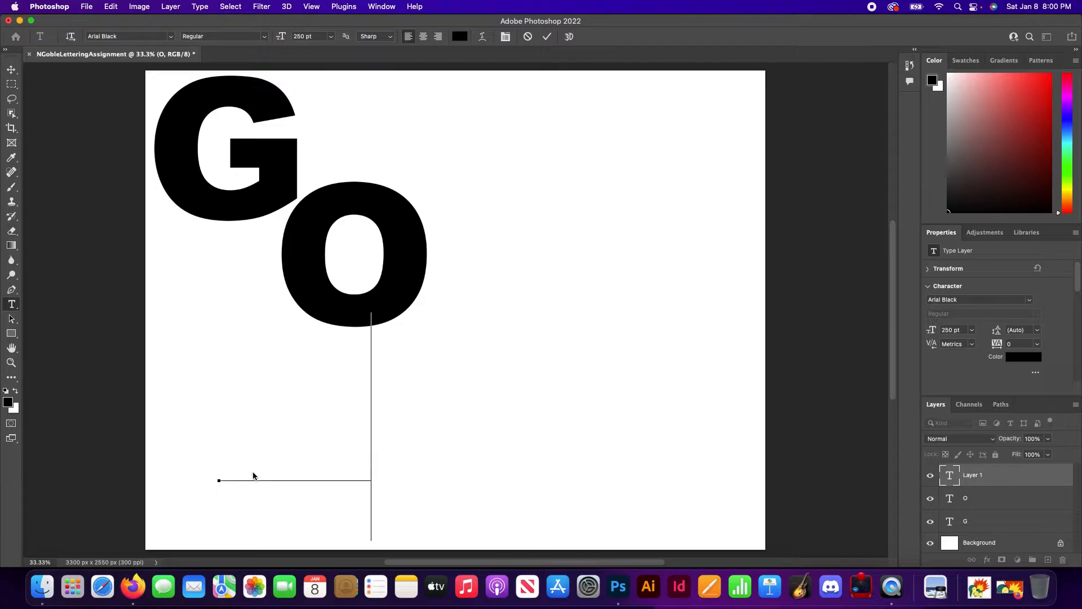
type("B")
left_click(11, 69)
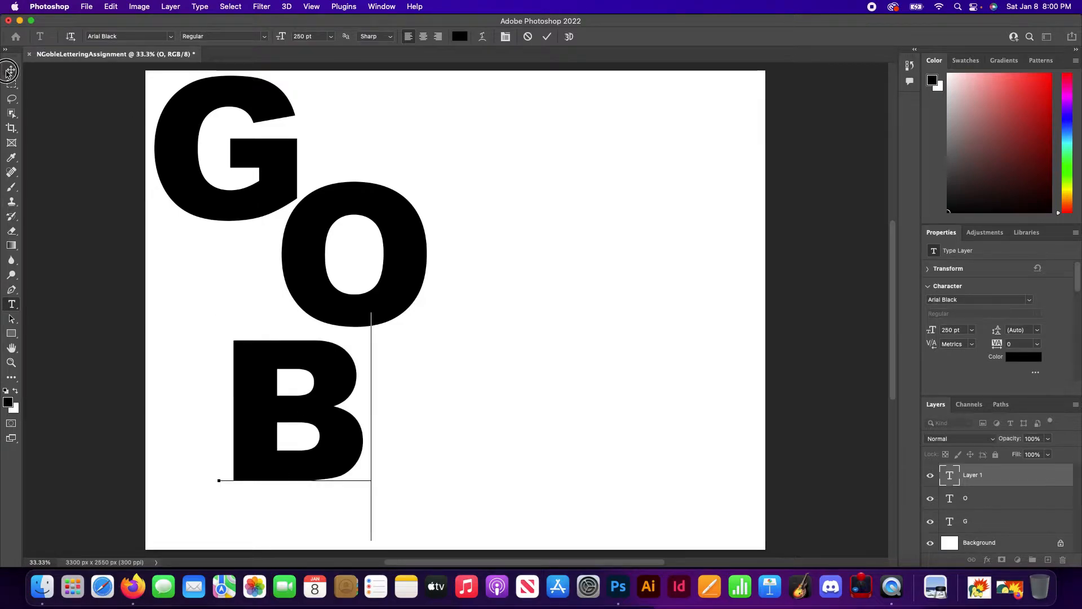
left_click_drag(247, 420, 434, 384)
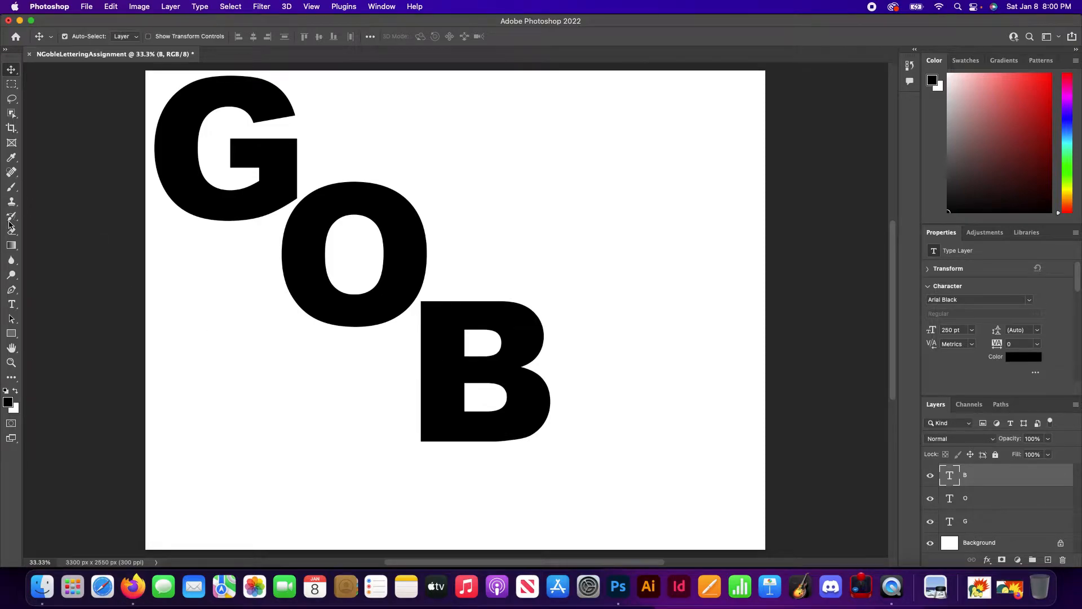
Add the letter L as its own type layer and place it diagonally below and right of the B.
left_click(11, 304)
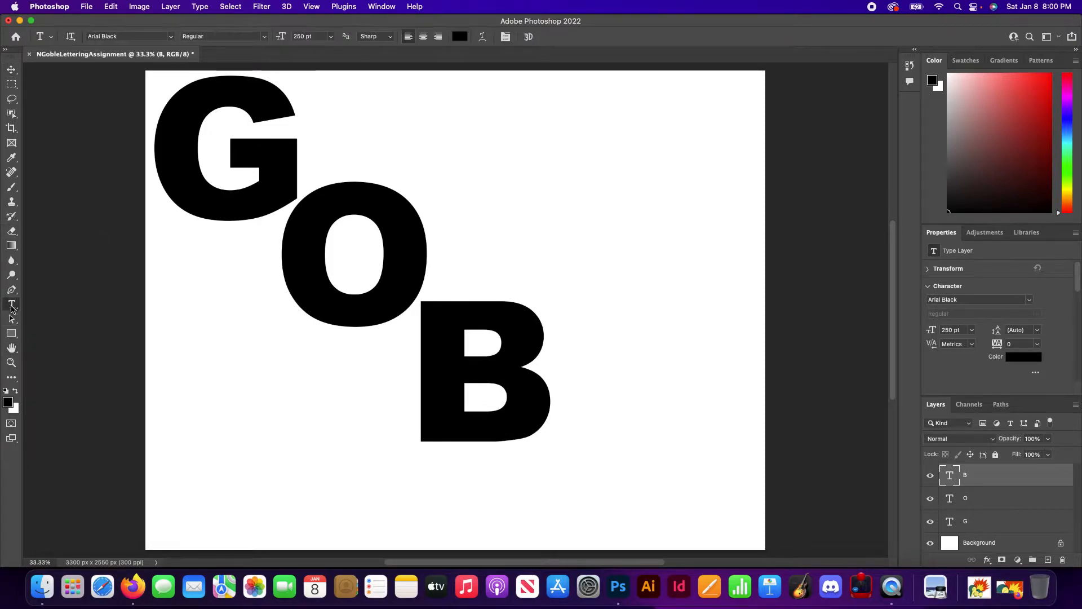
left_click(183, 492)
type("L")
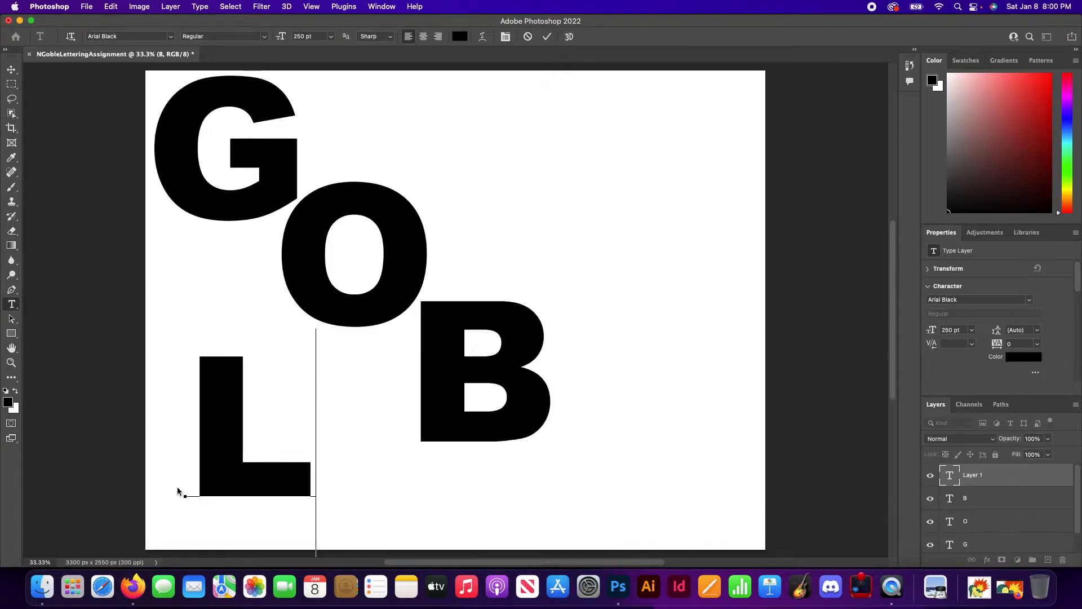
left_click(7, 71)
left_click_drag(280, 490, 596, 506)
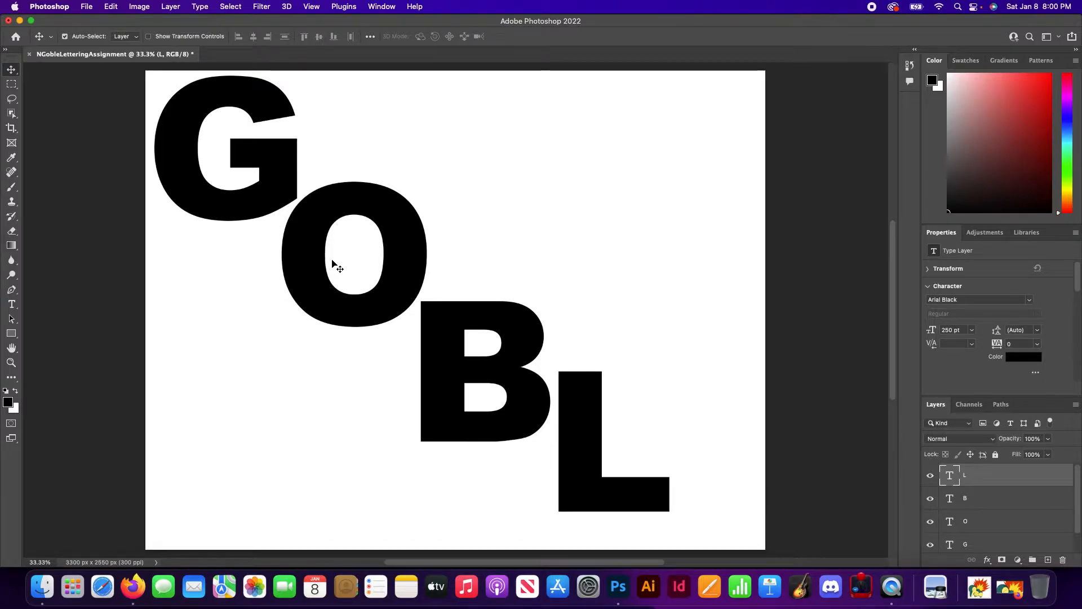
Set the font size of the G and O type layers to 200 pt each.
double_click(232, 205)
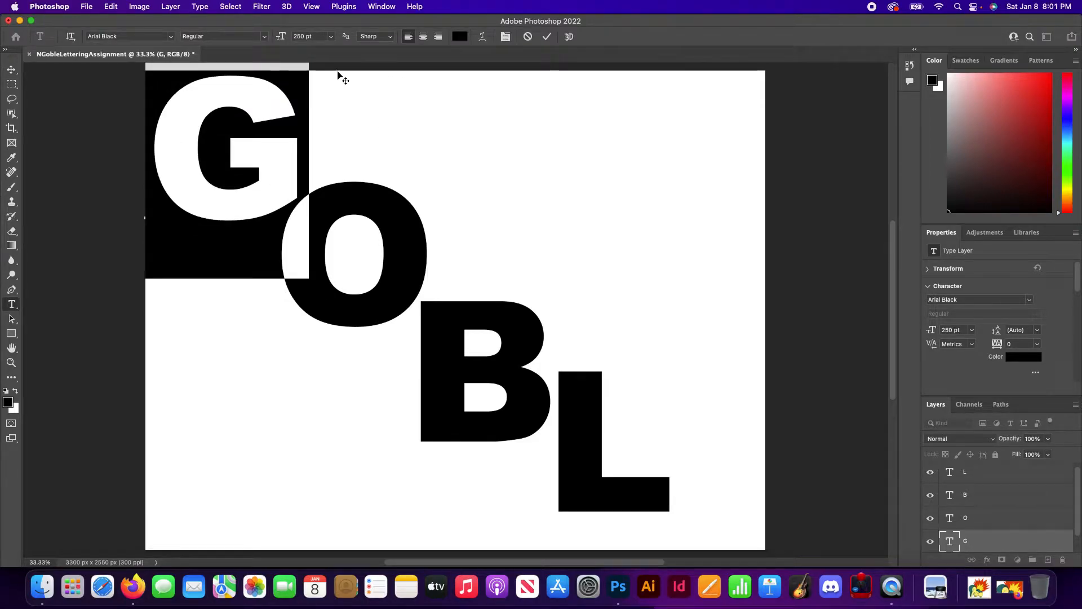
left_click(317, 36)
type("200")
key("Return")
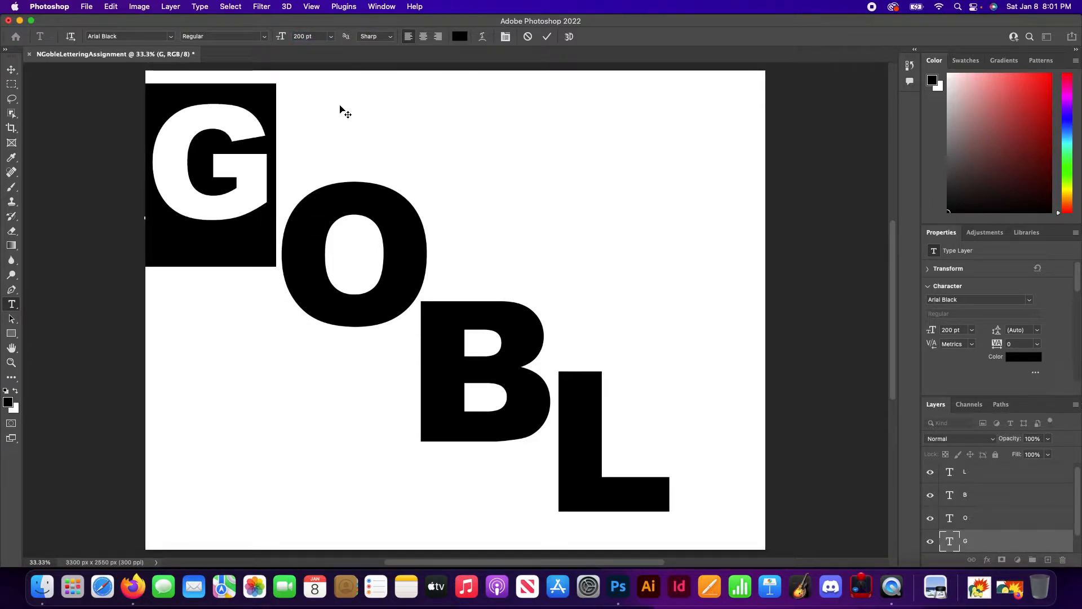
double_click(401, 268)
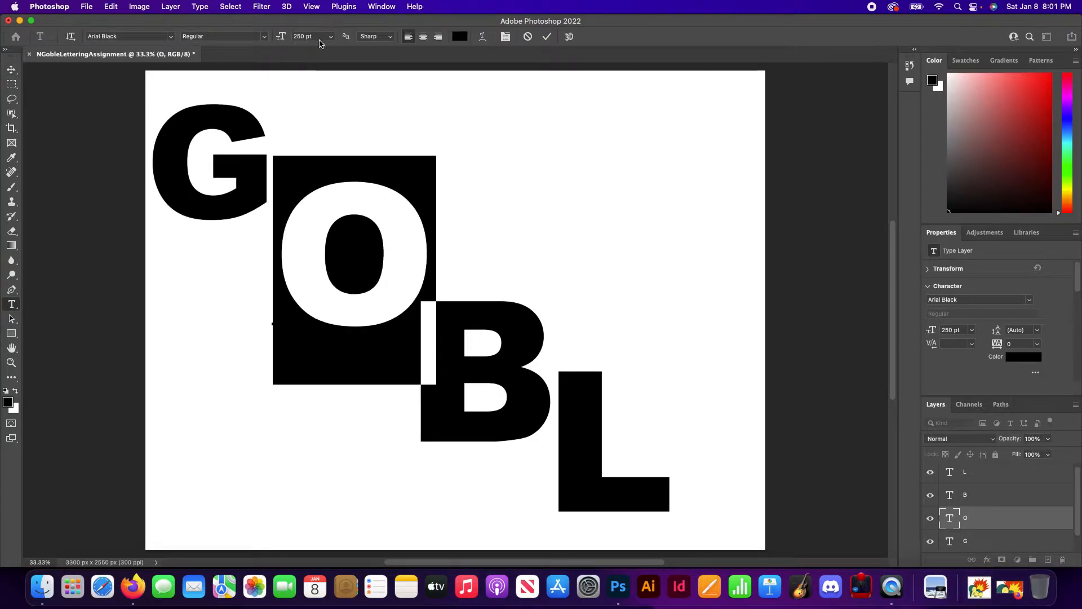
left_click(310, 39)
type("200")
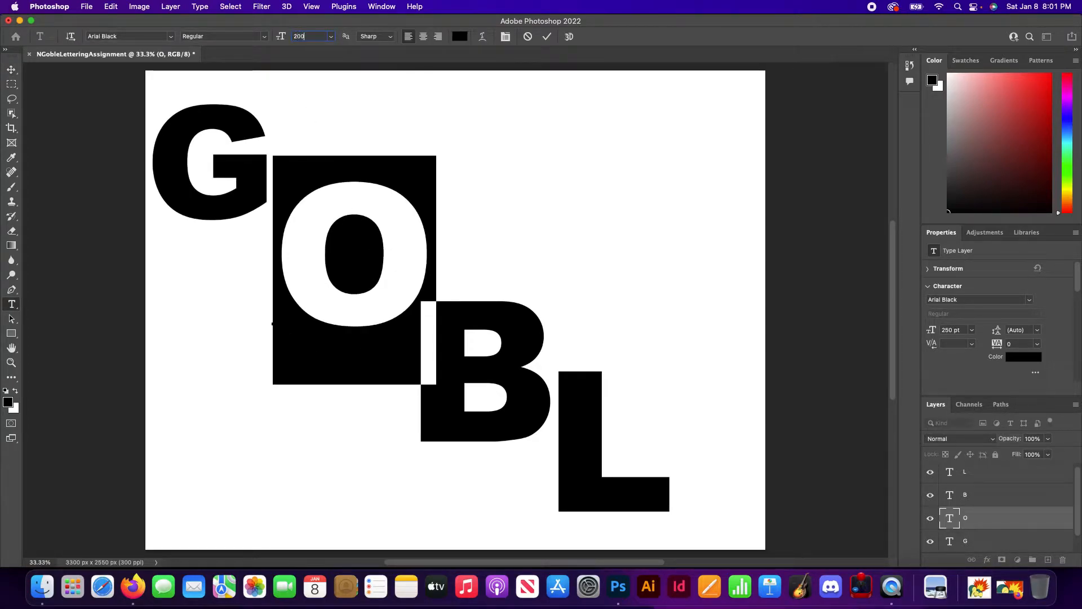
key("Return")
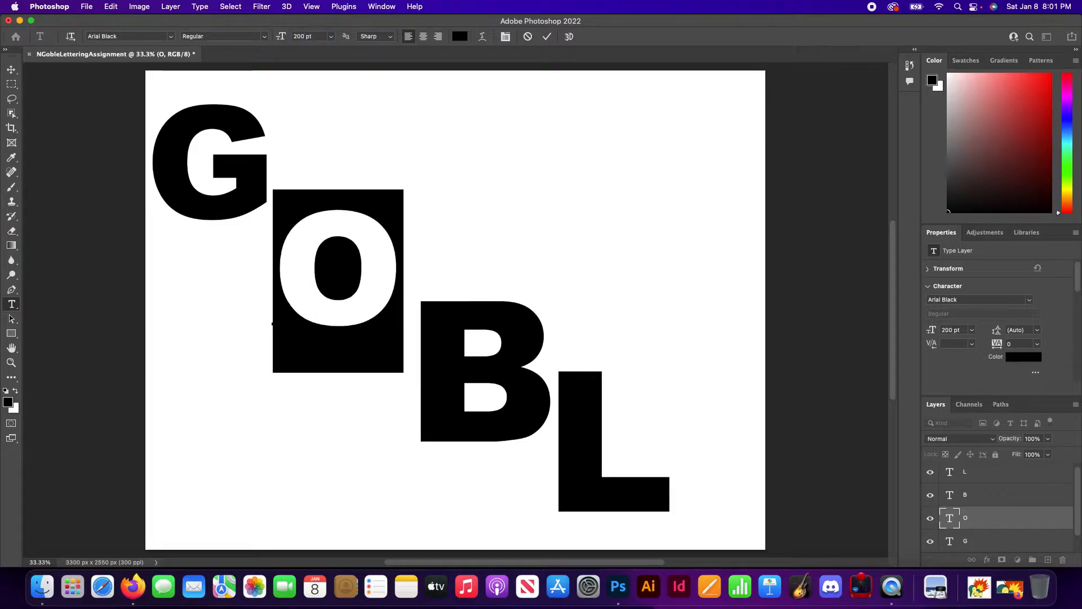
Set the font size of the B and L type layers to 200 pt each.
double_click(522, 380)
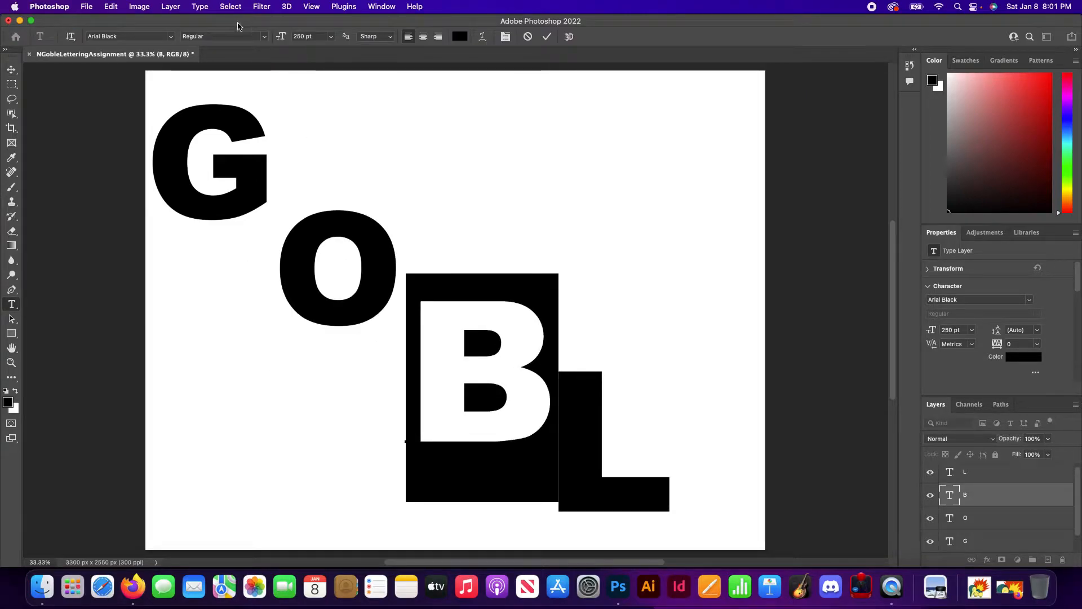
left_click(304, 36)
type("200")
key("Return")
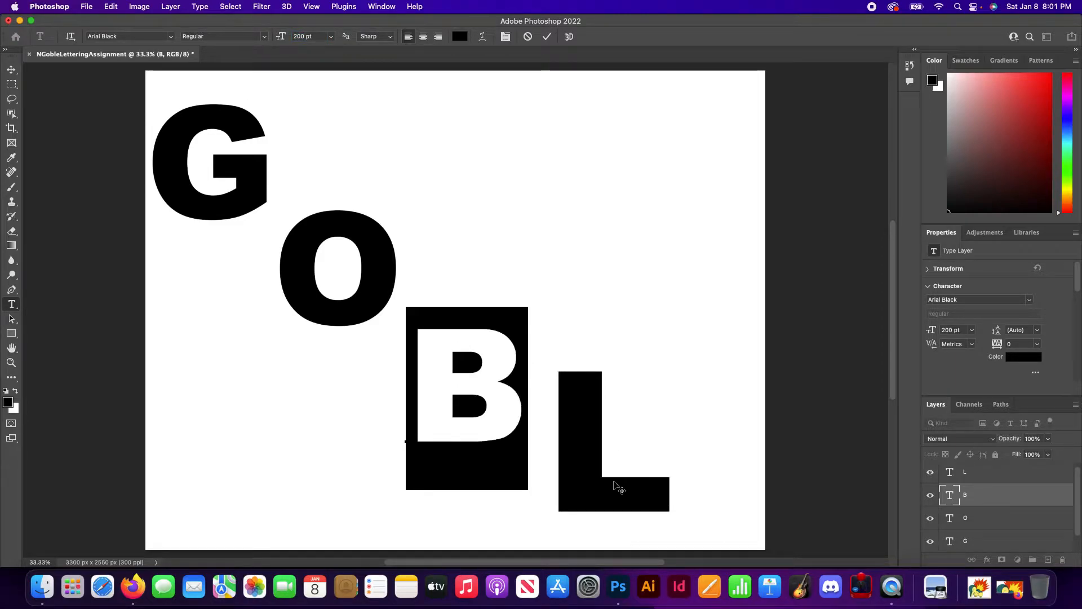
left_click(683, 492)
double_click(611, 500)
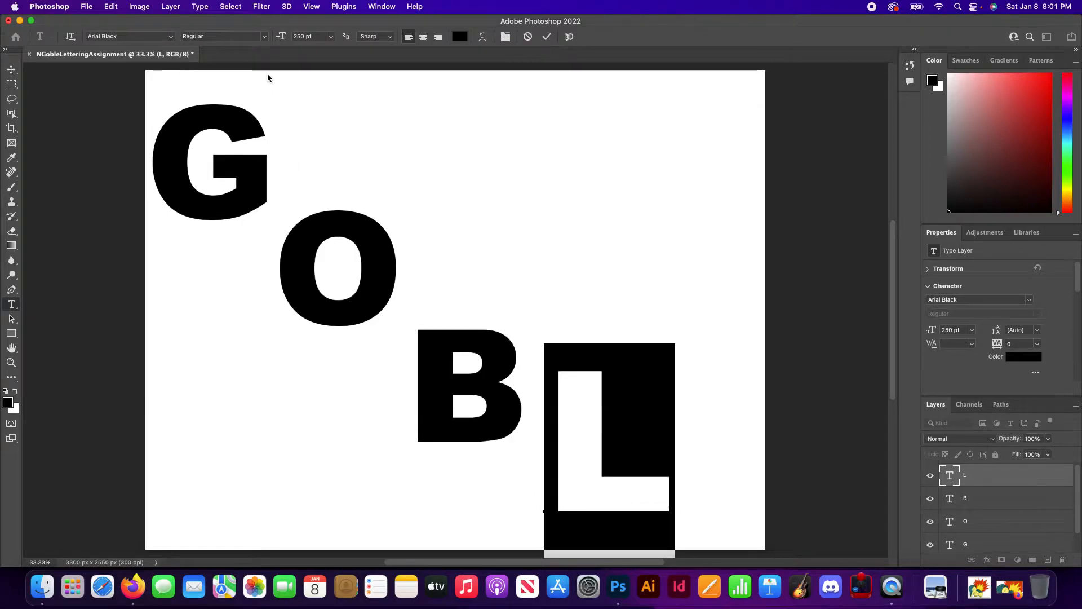
left_click(310, 36)
type("200")
key("Return")
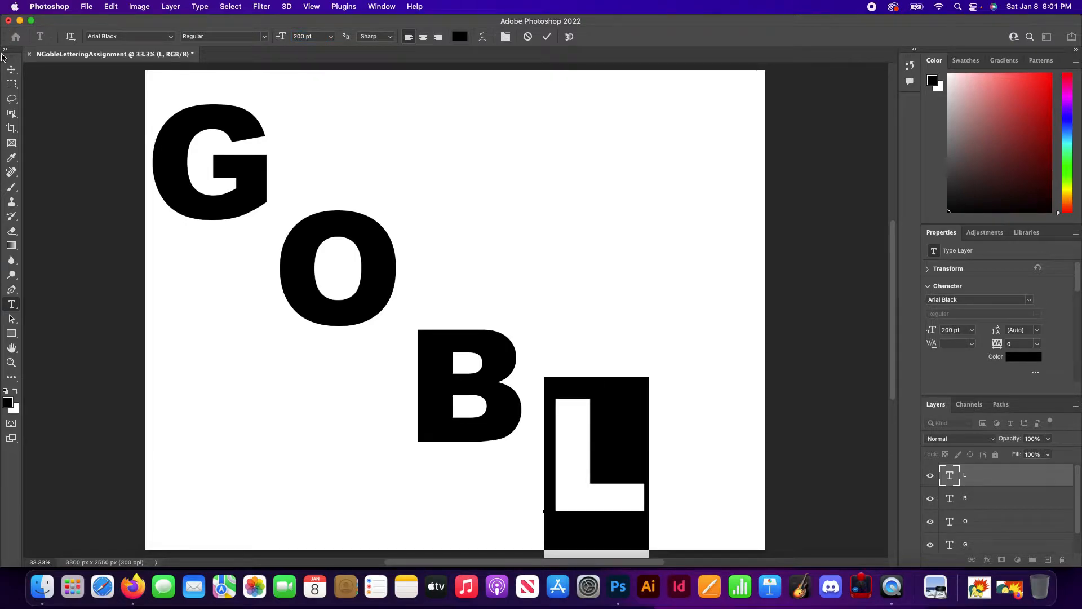
Move G, O, B and L up and left into a tighter diagonal starting in the canvas's upper-left corner.
left_click(11, 69)
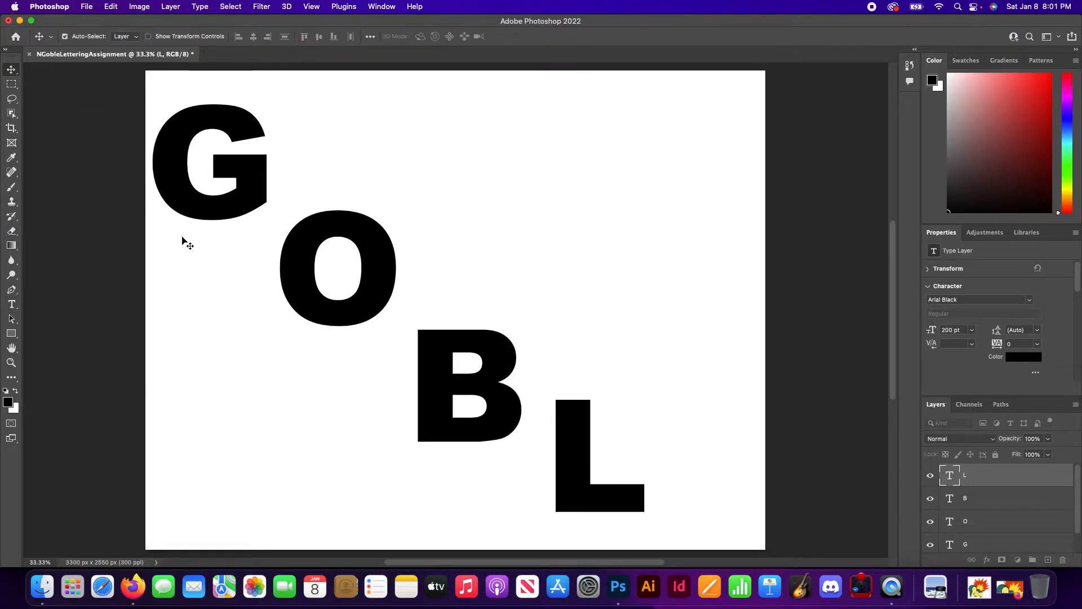
left_click_drag(213, 218, 211, 193)
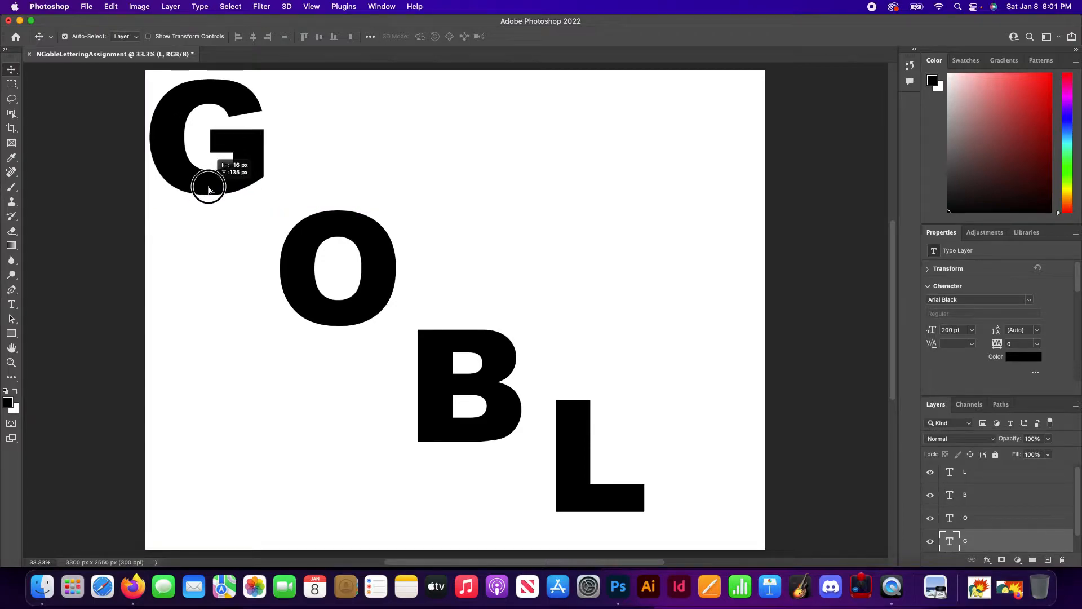
left_click(313, 293)
left_click_drag(314, 293, 291, 248)
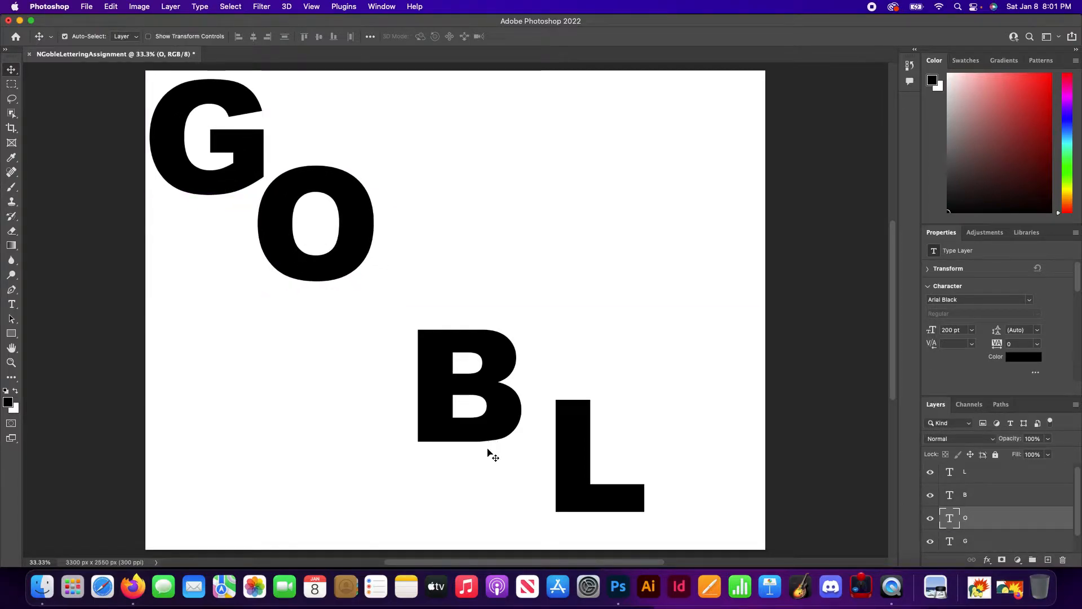
left_click(453, 419)
left_click_drag(453, 419, 416, 343)
left_click_drag(571, 501, 512, 431)
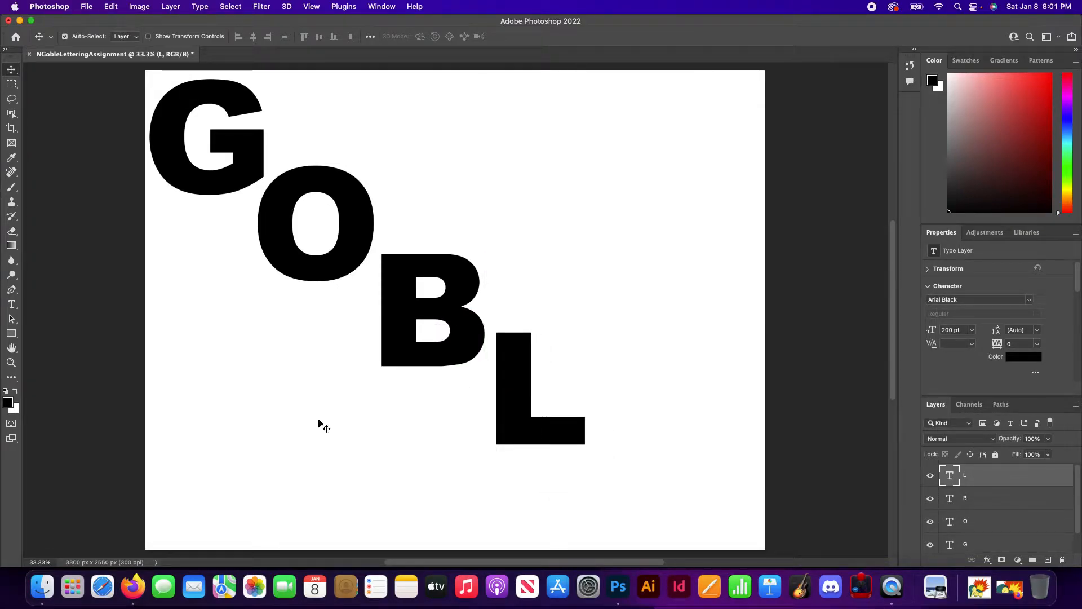
Add the letter E as a separate type layer and move it diagonally below and right of the L.
left_click(11, 304)
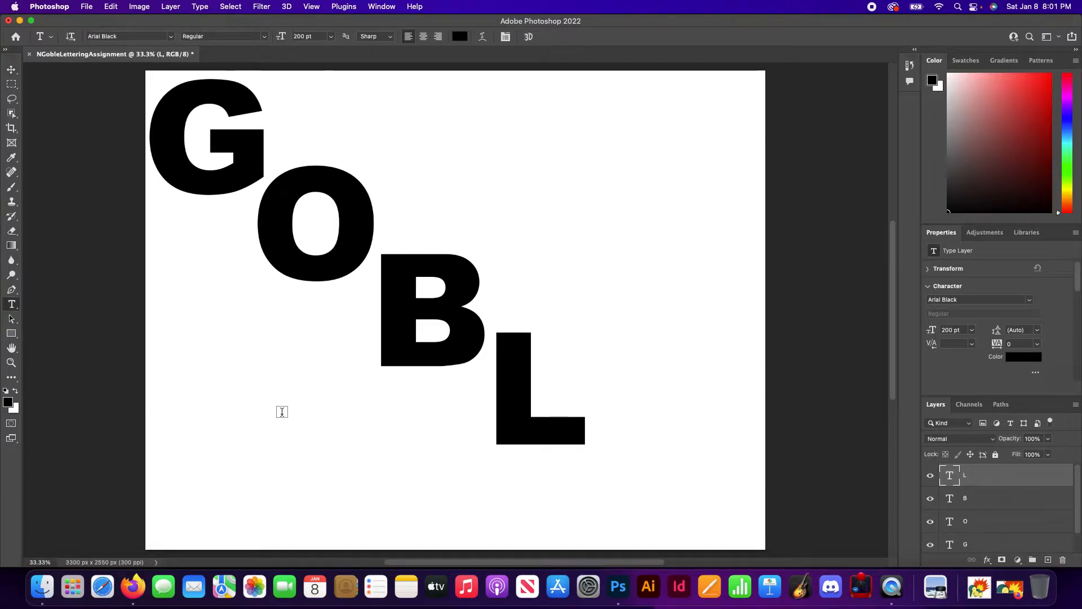
left_click(235, 459)
type("E")
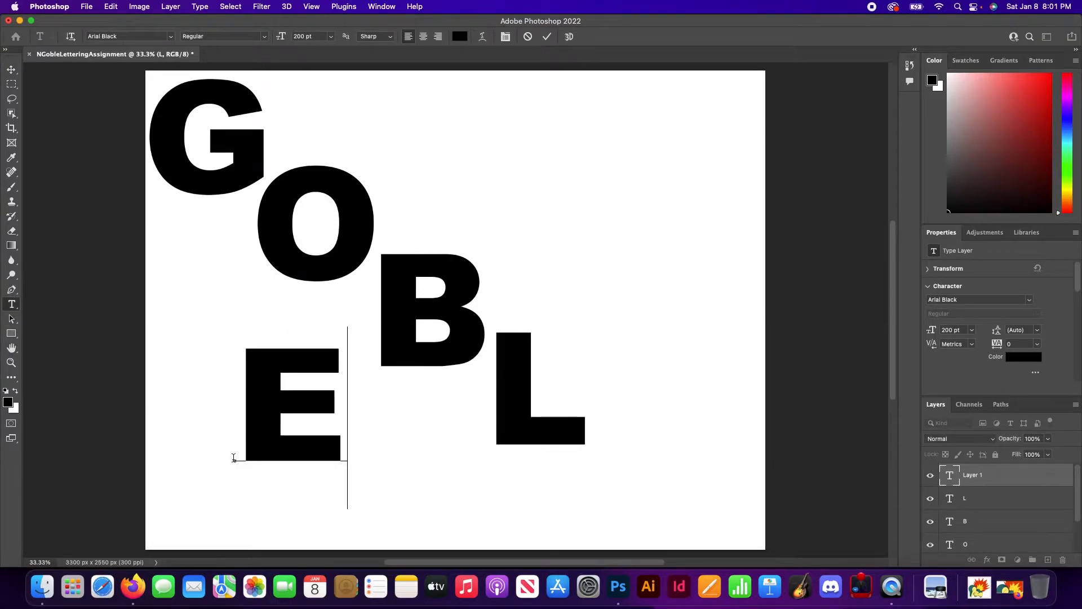
left_click(11, 70)
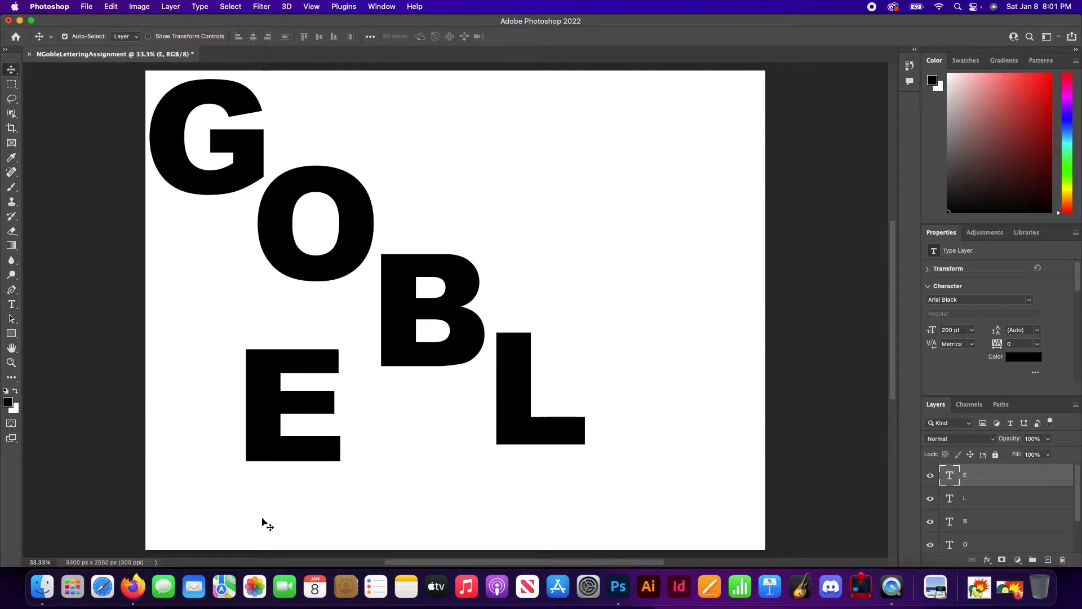
left_click_drag(276, 459, 628, 500)
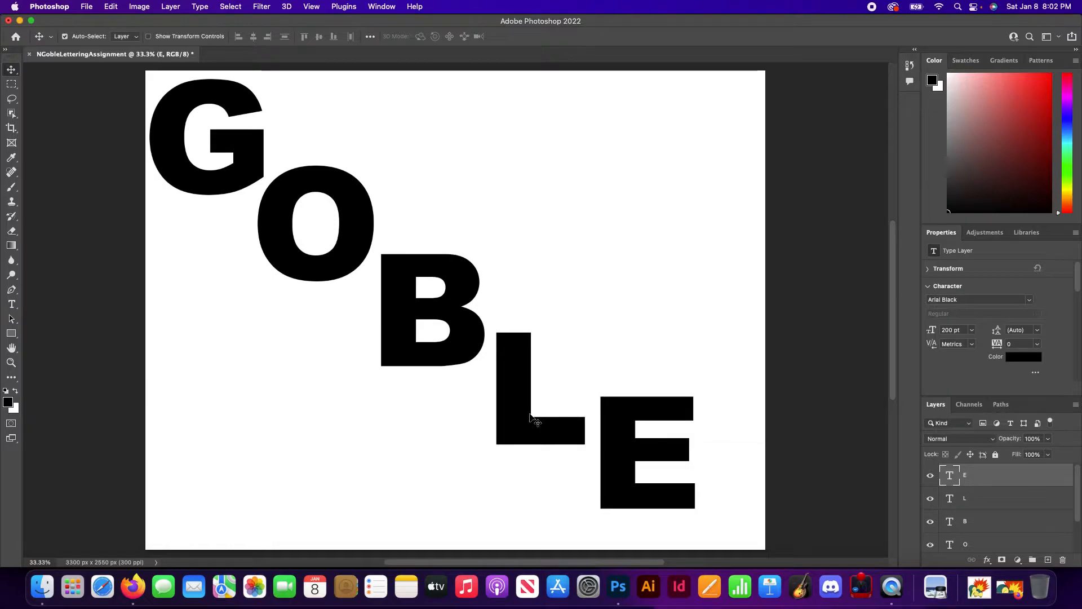
Select all five letter layers and move them together slightly down and right to centre the diagonal on the canvas.
left_click(518, 427, "shift")
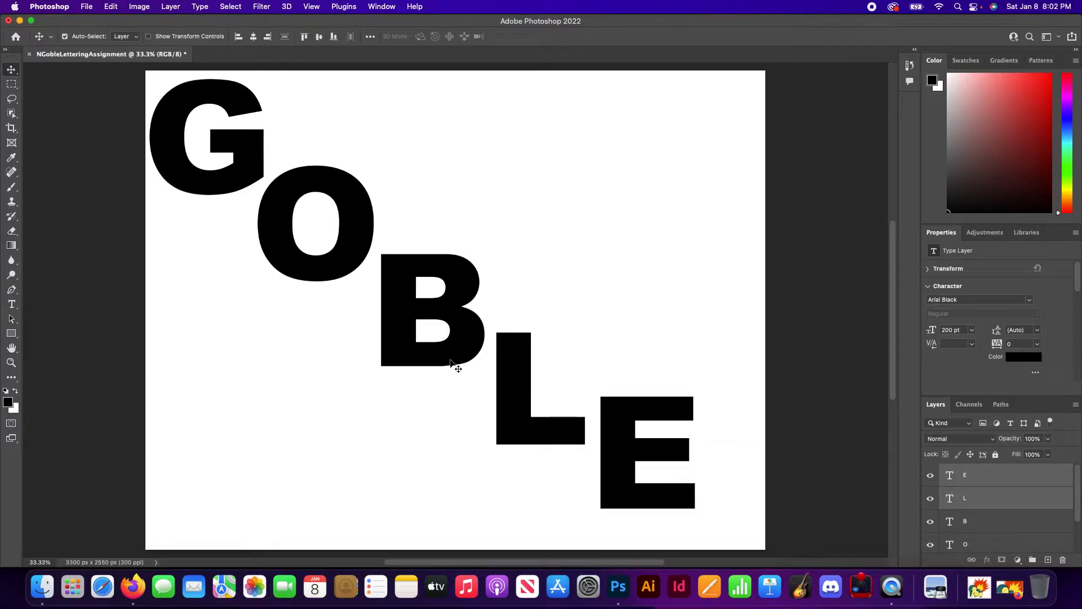
left_click(389, 323, "shift")
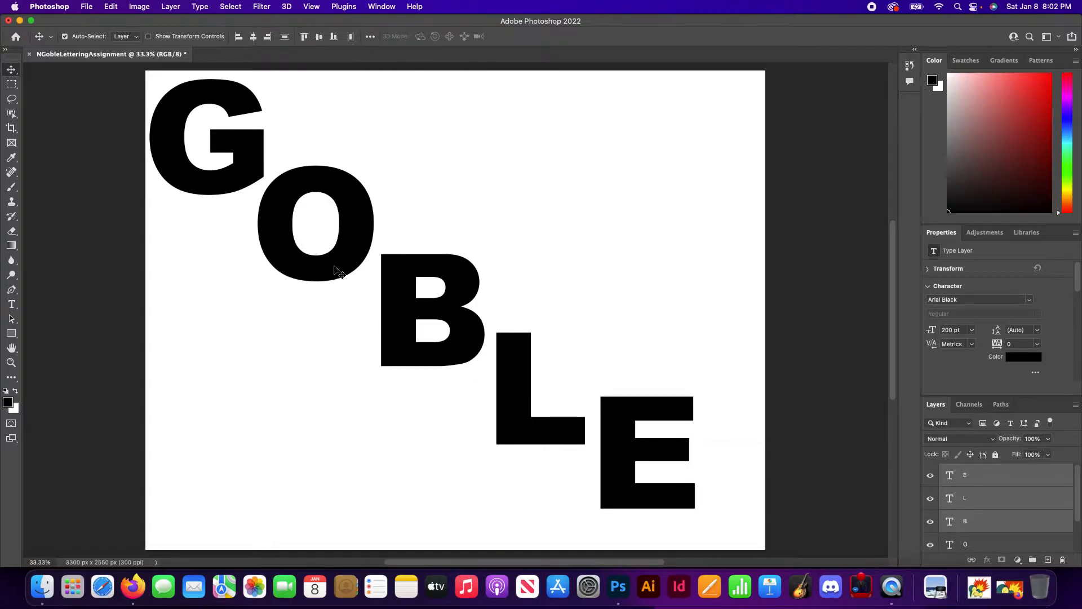
left_click(336, 271, "shift")
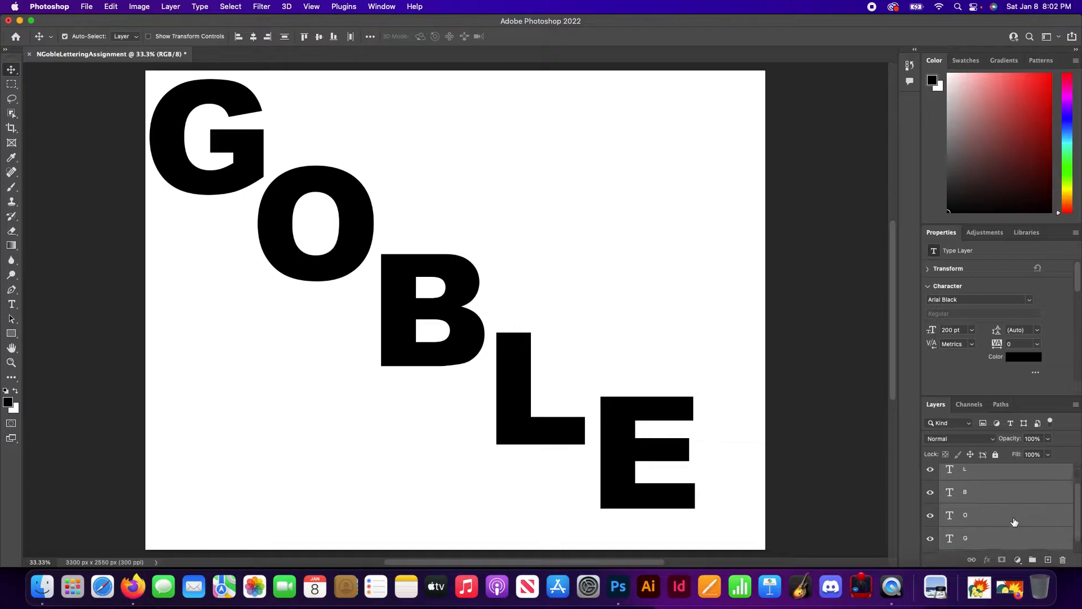
scroll(1024, 523, "down", 2)
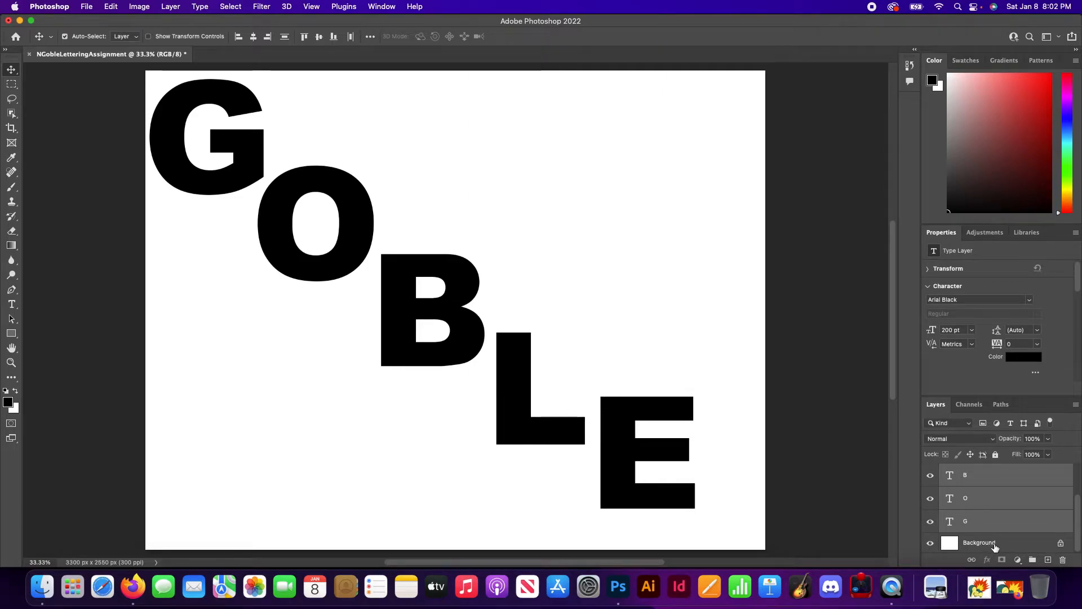
left_click(619, 486)
left_click_drag(619, 486, 654, 495)
left_click(662, 293)
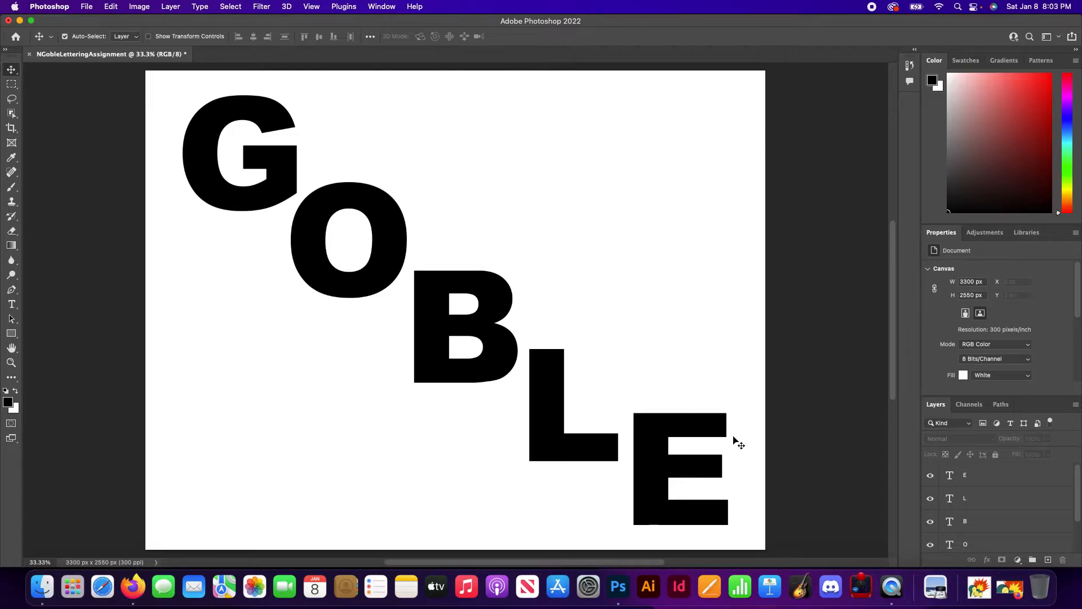
Rasterize the G type layer so that it becomes a pixel layer.
scroll(980, 520, "down", 2)
left_click(968, 522)
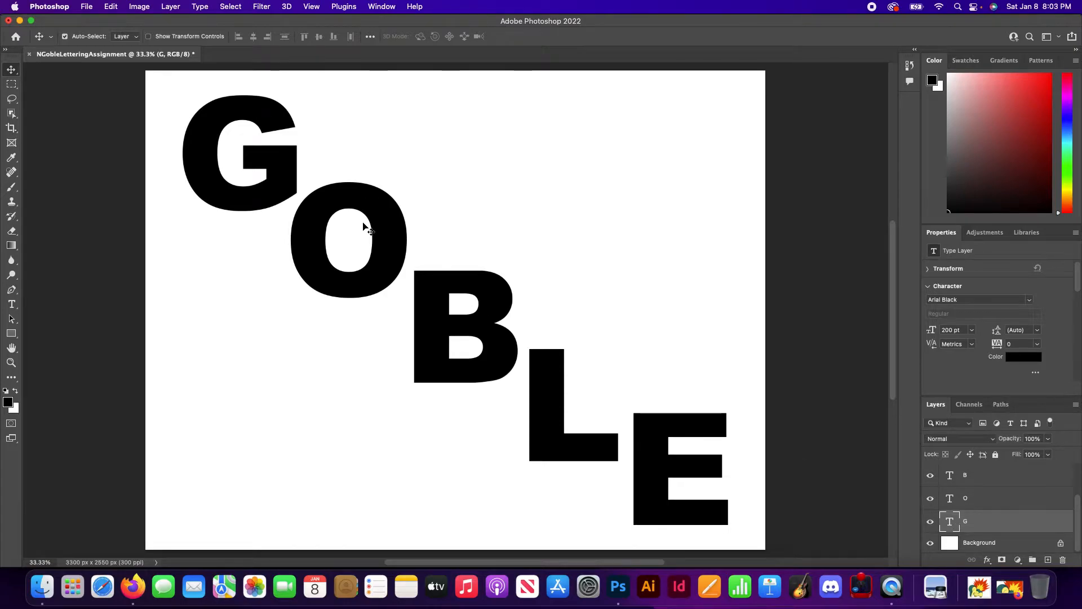
right_click(998, 526)
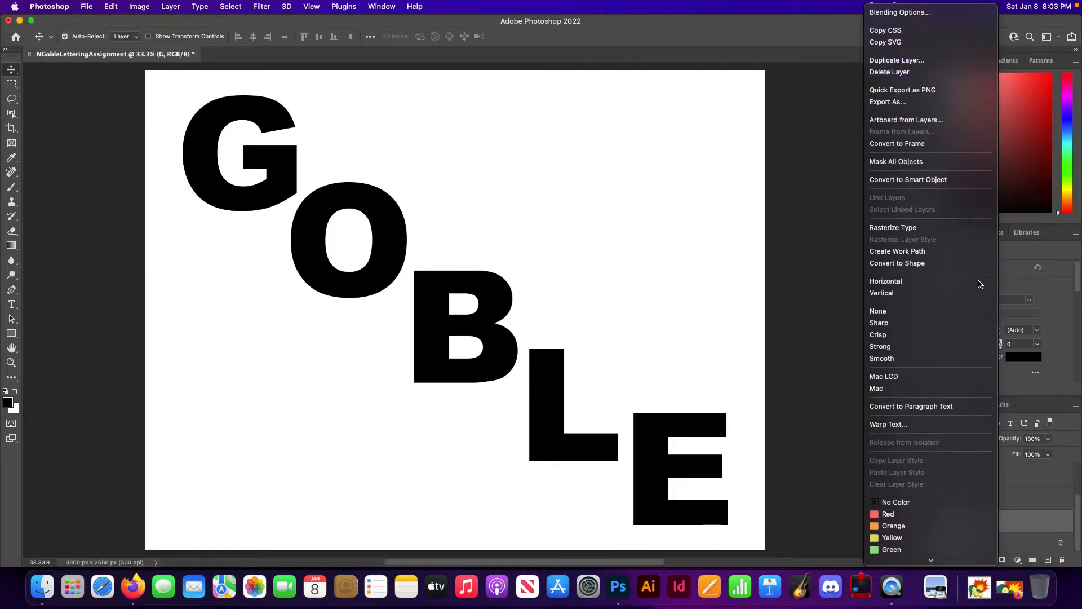
left_click(1036, 527)
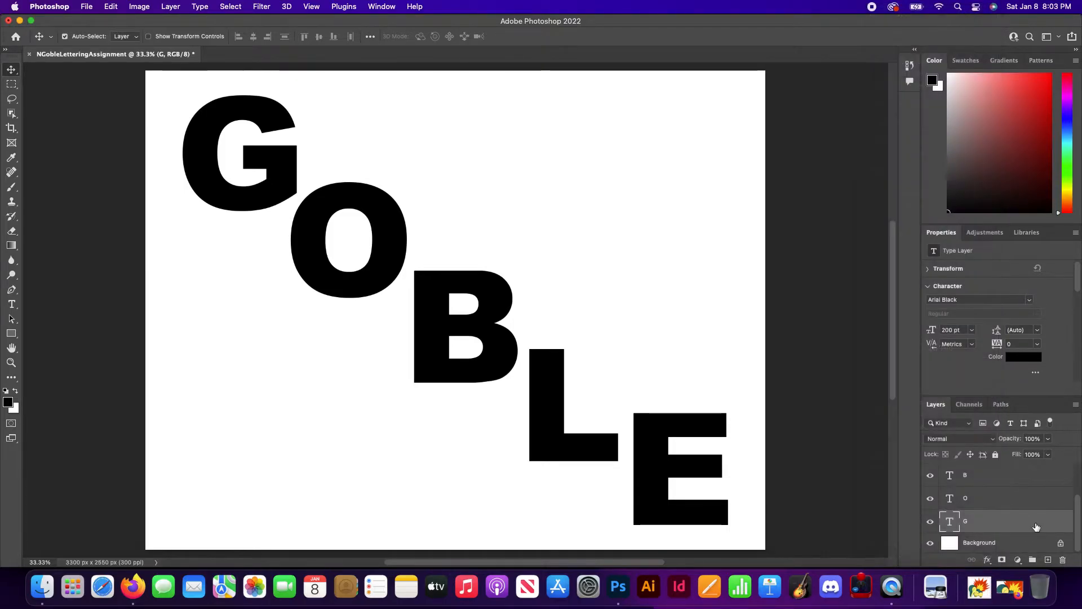
right_click(952, 527)
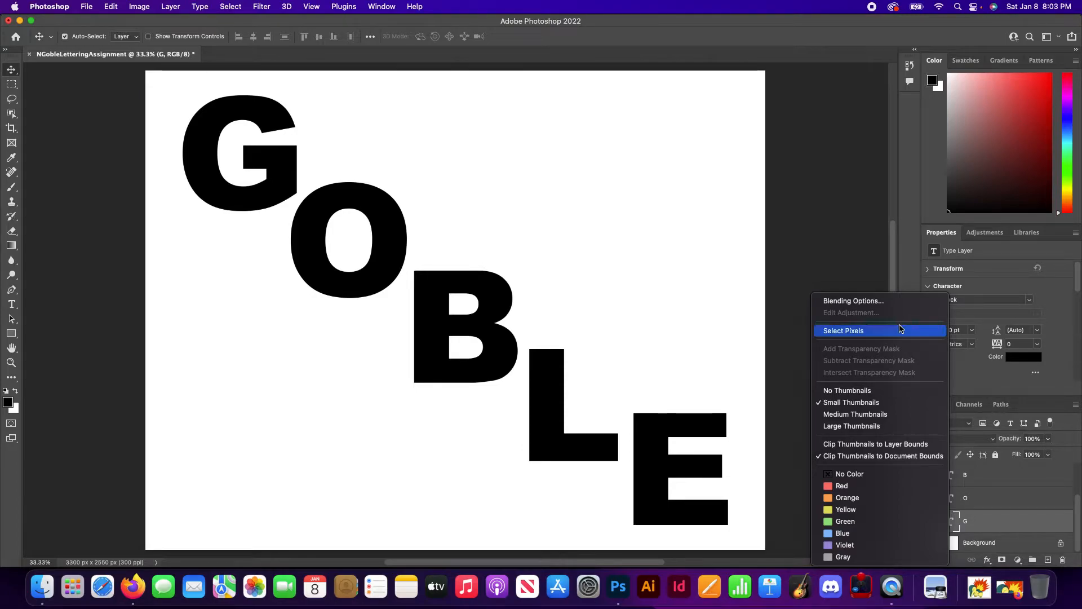
left_click(999, 524)
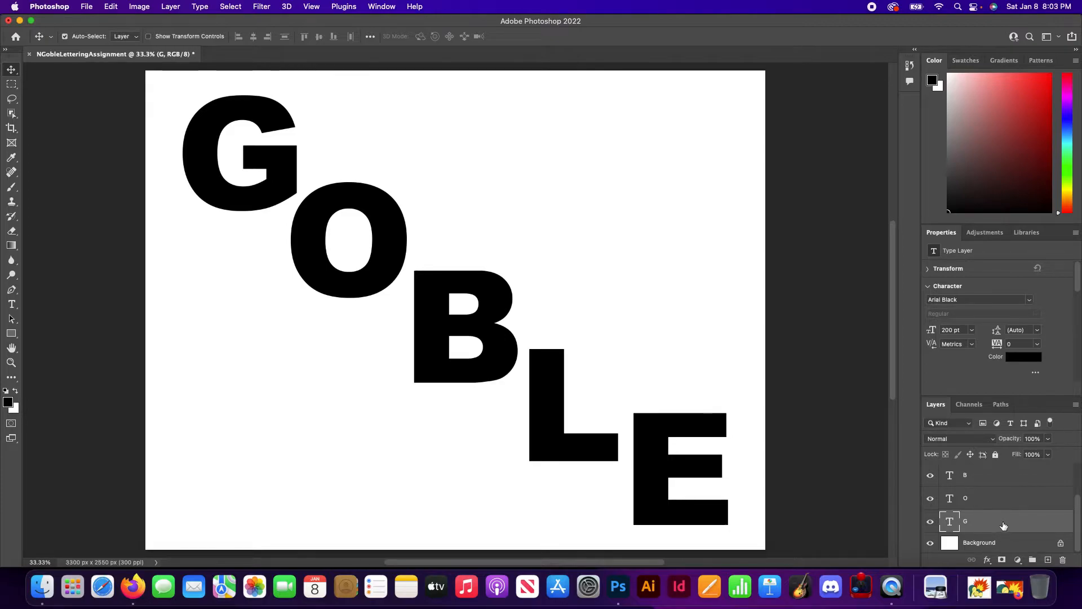
right_click(1031, 523)
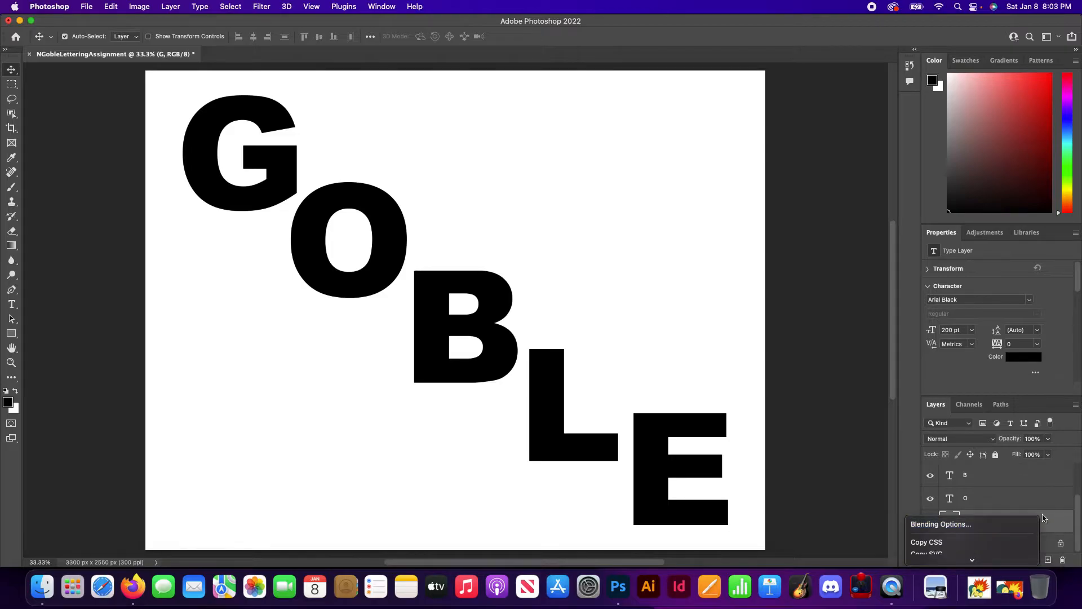
scroll(1012, 527, "down", 5)
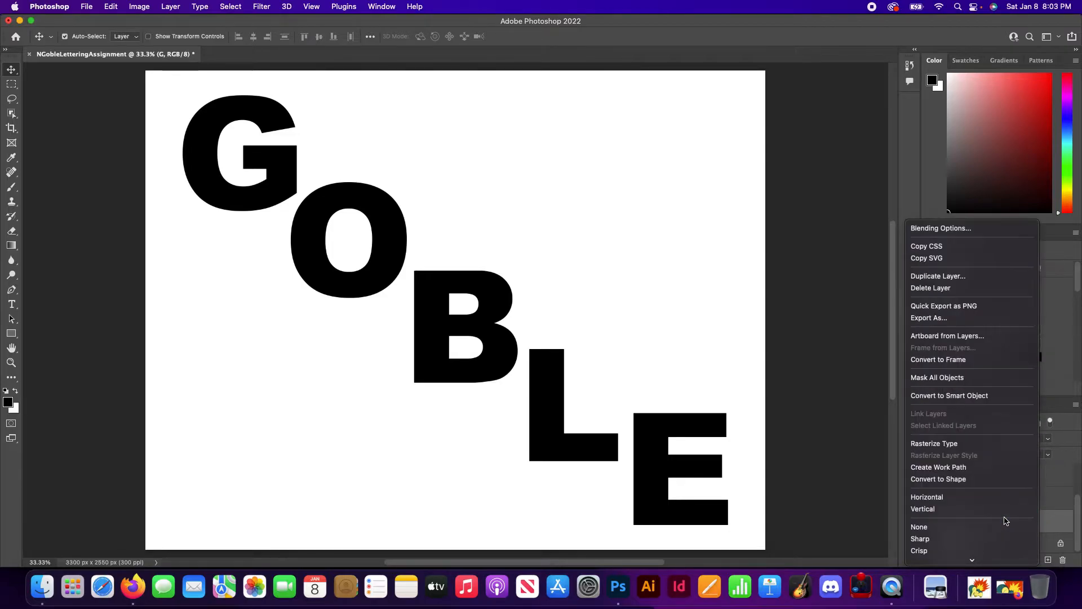
scroll(1009, 522, "down", 2)
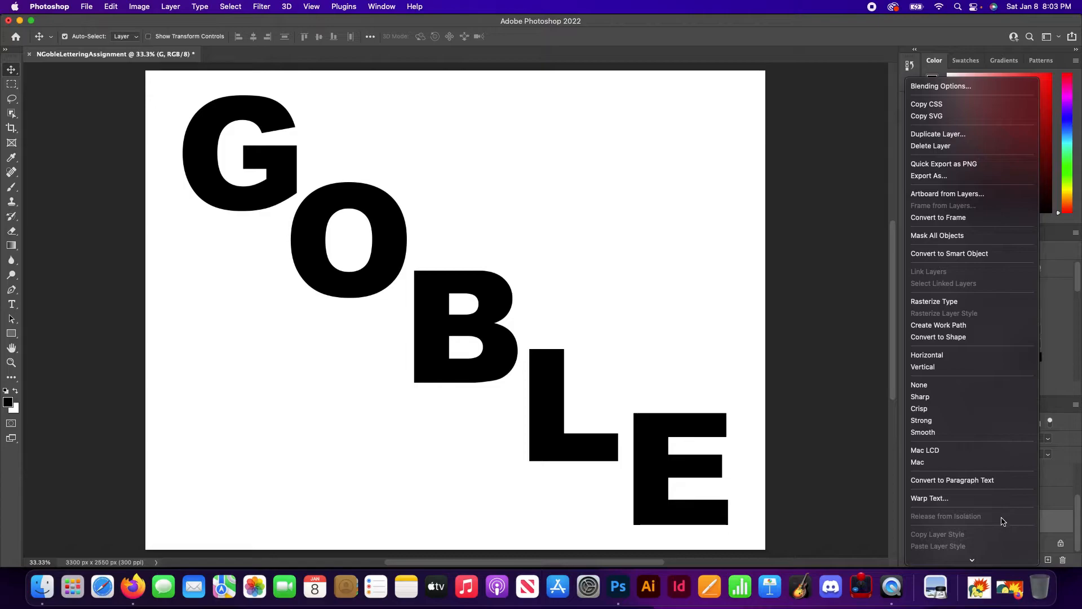
scroll(1003, 523, "down", 2)
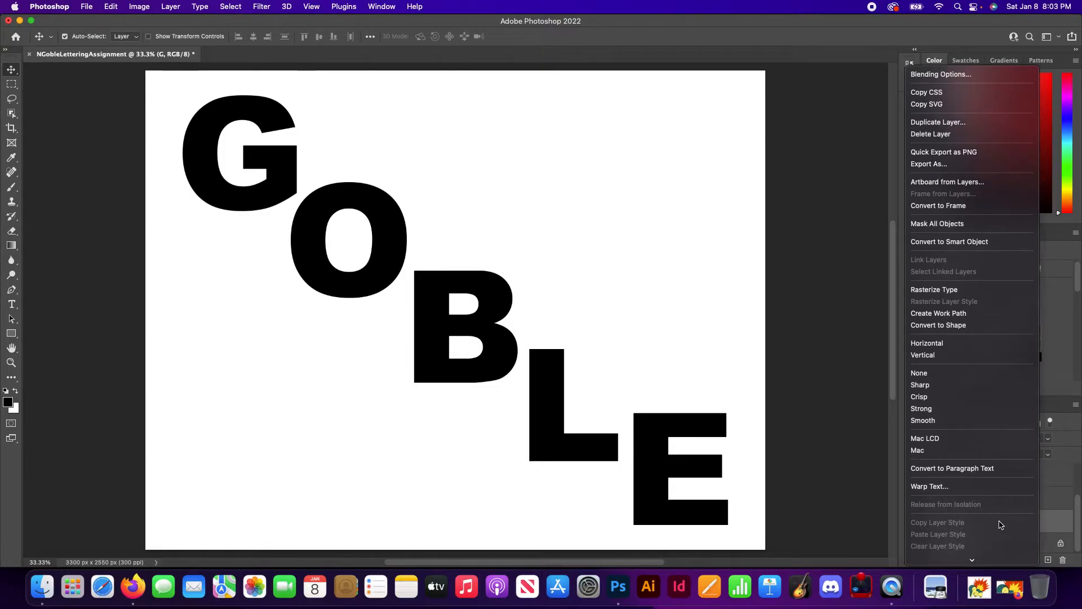
left_click(968, 294)
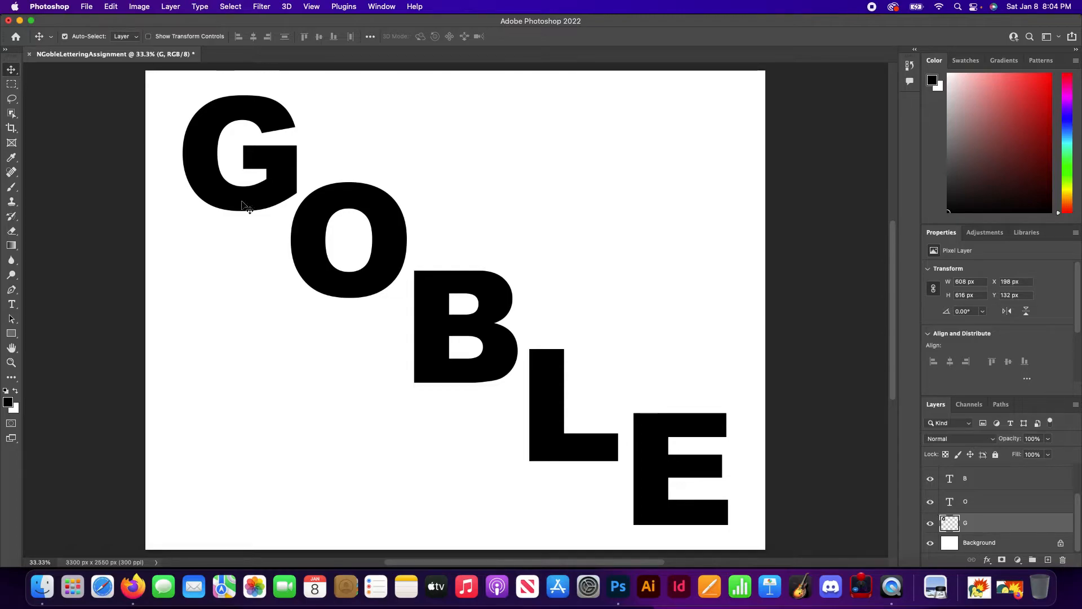
Try replacing the O in its type layer with the letter J, and undo the text change.
left_click(337, 281)
double_click(369, 275)
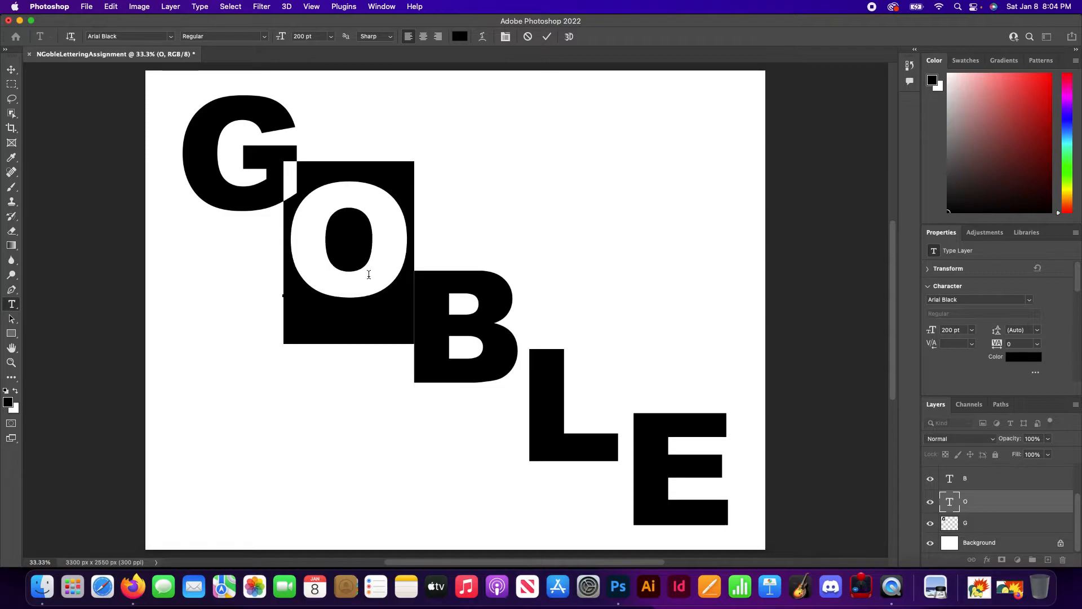
type("J")
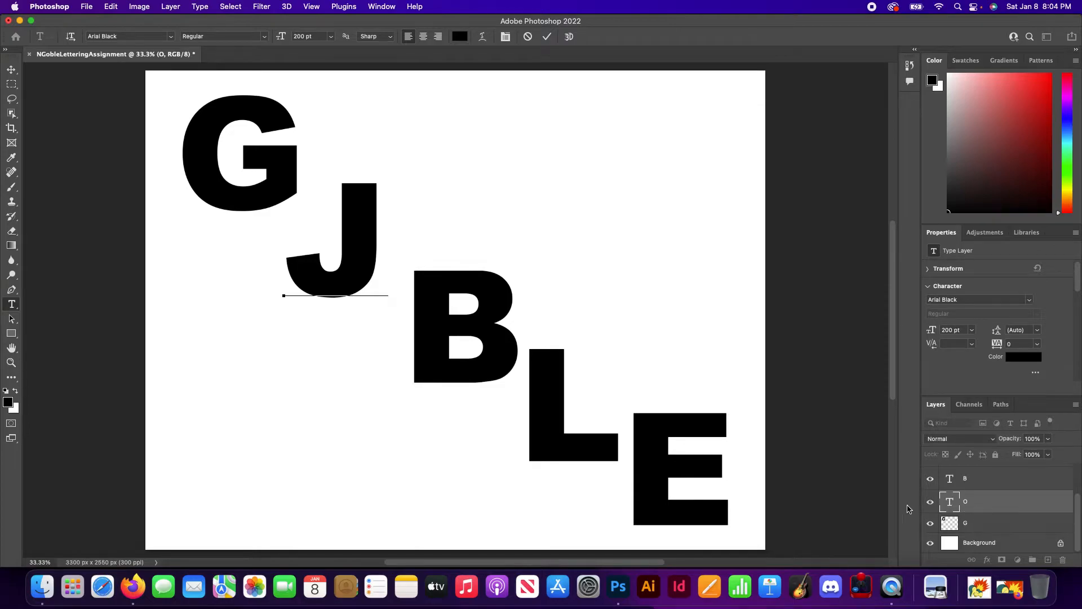
key("super+z")
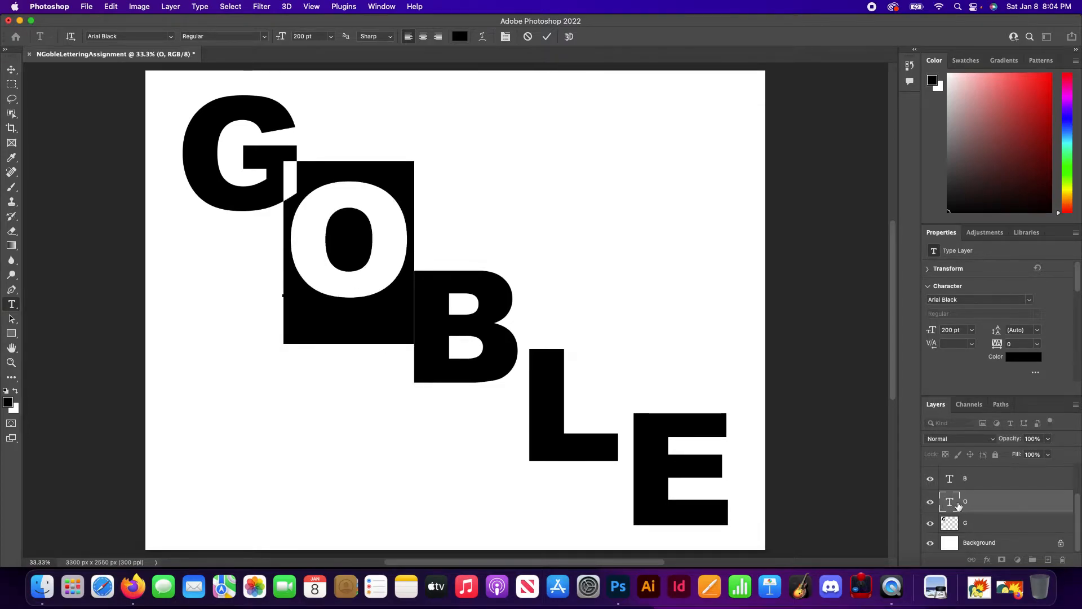
left_click(982, 523)
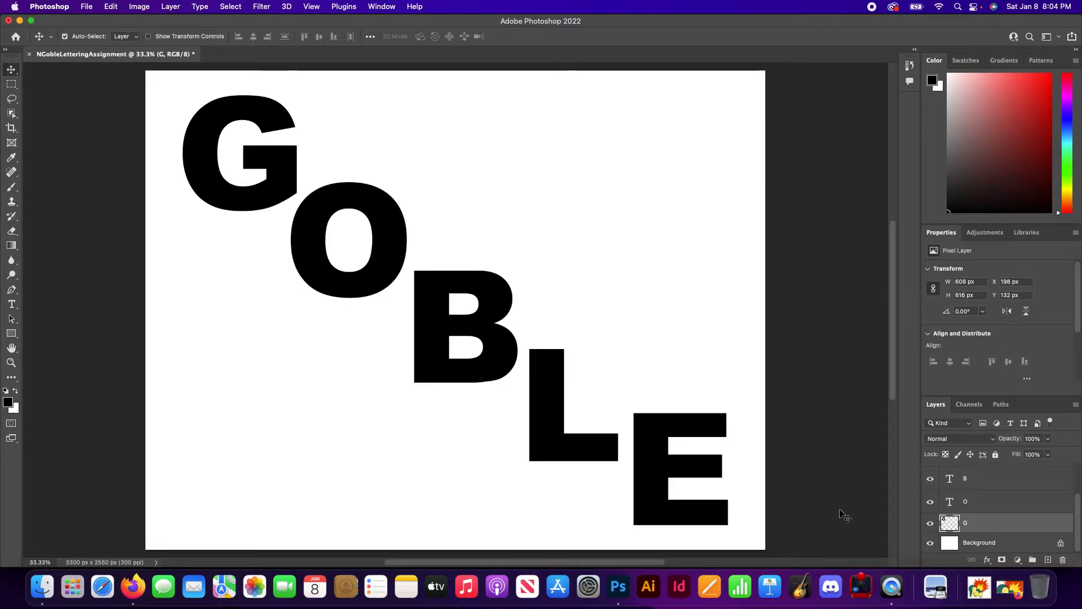
Rasterize the O and B type layers one after the other.
right_click(1001, 503)
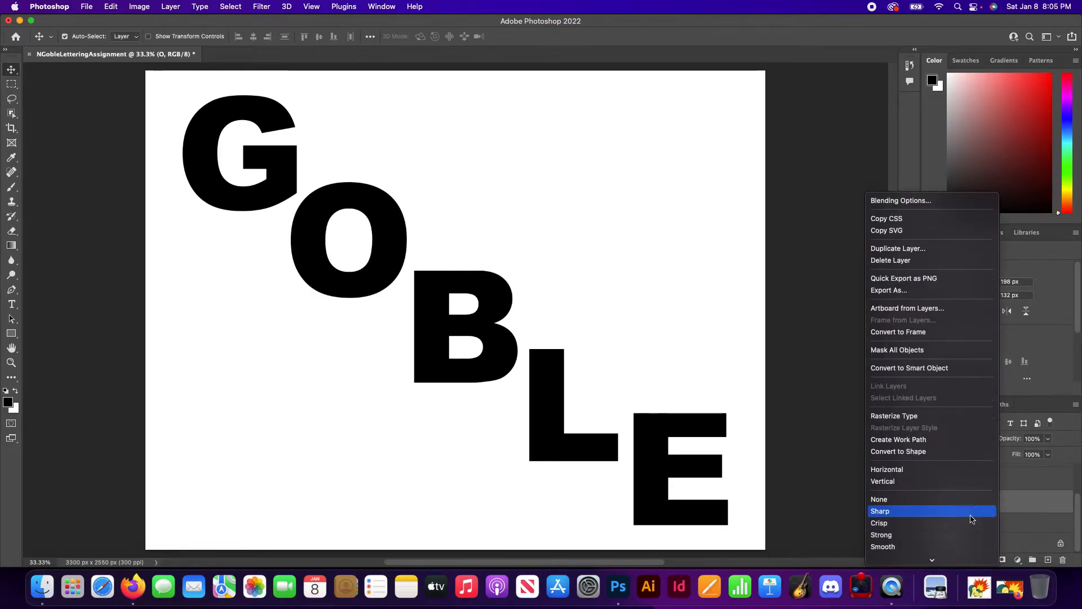
left_click(914, 418)
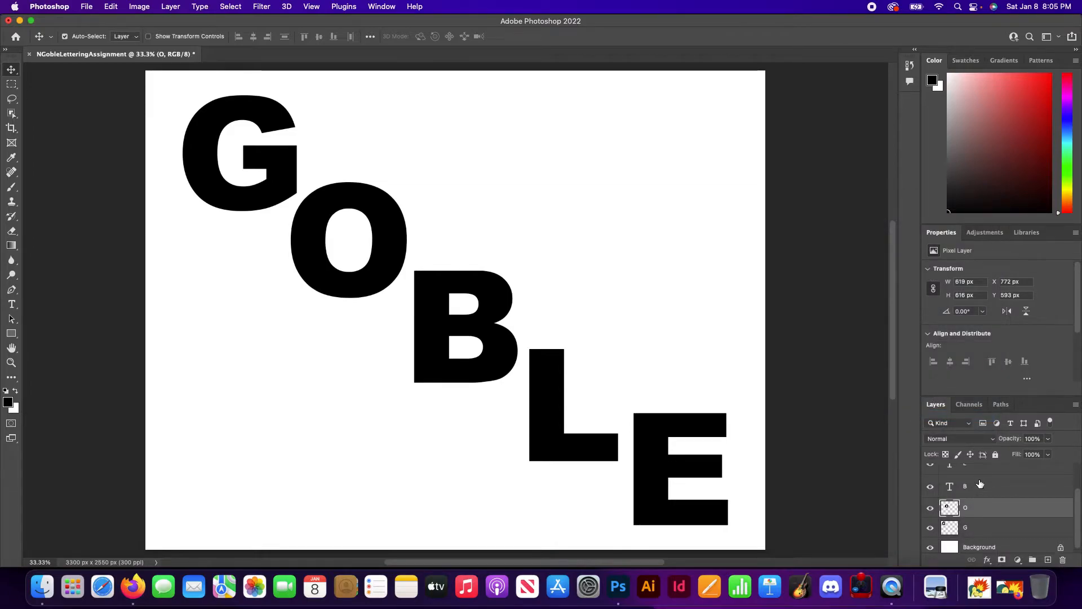
right_click(991, 488)
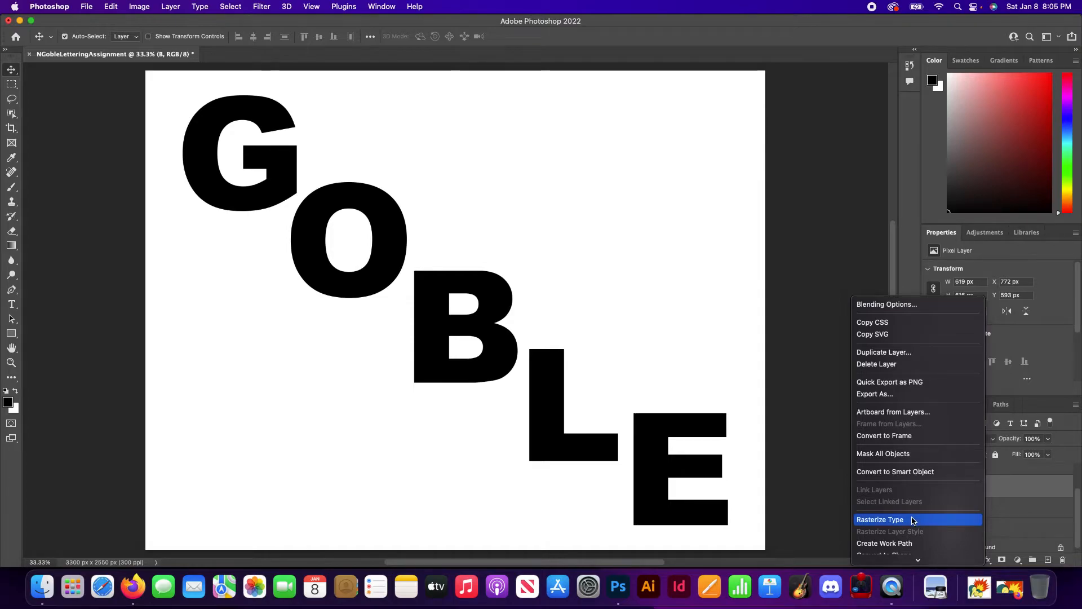
left_click(913, 520)
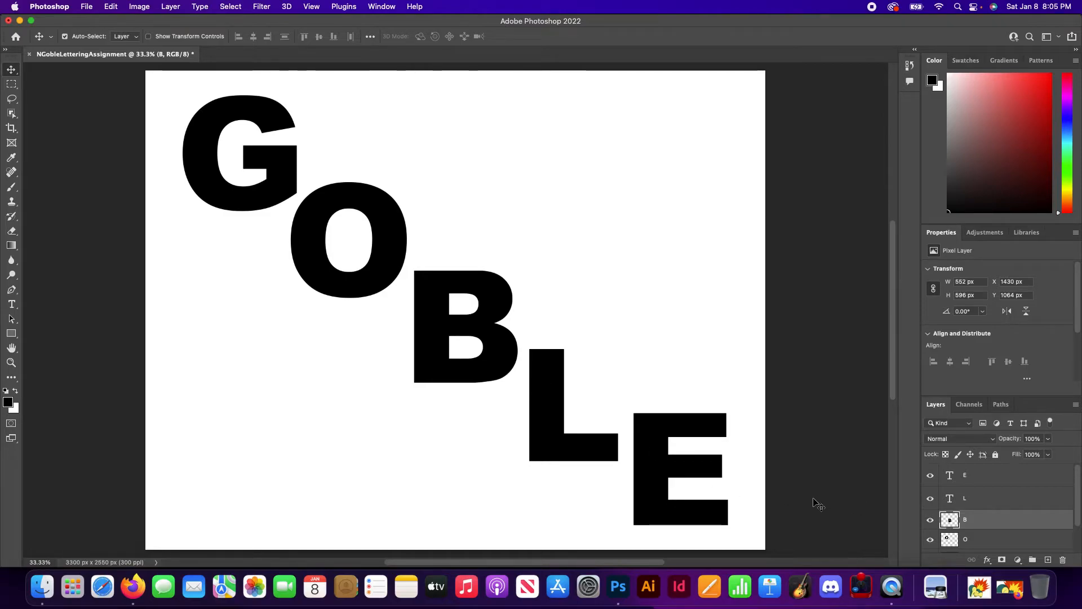
Select the L and E type layers together and rasterize both at once.
left_click(987, 503)
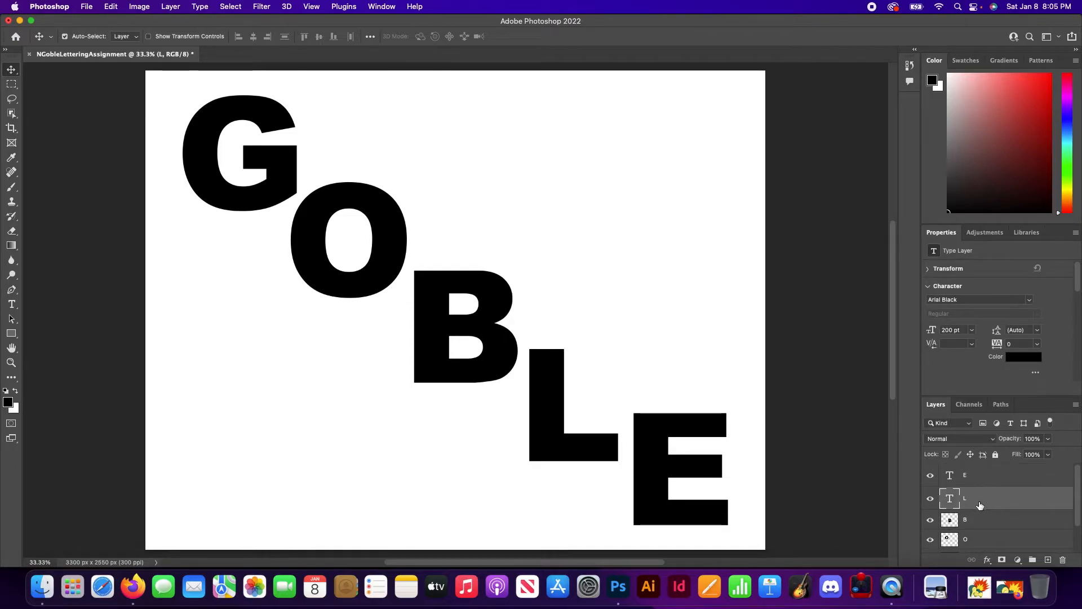
left_click(982, 480, "shift")
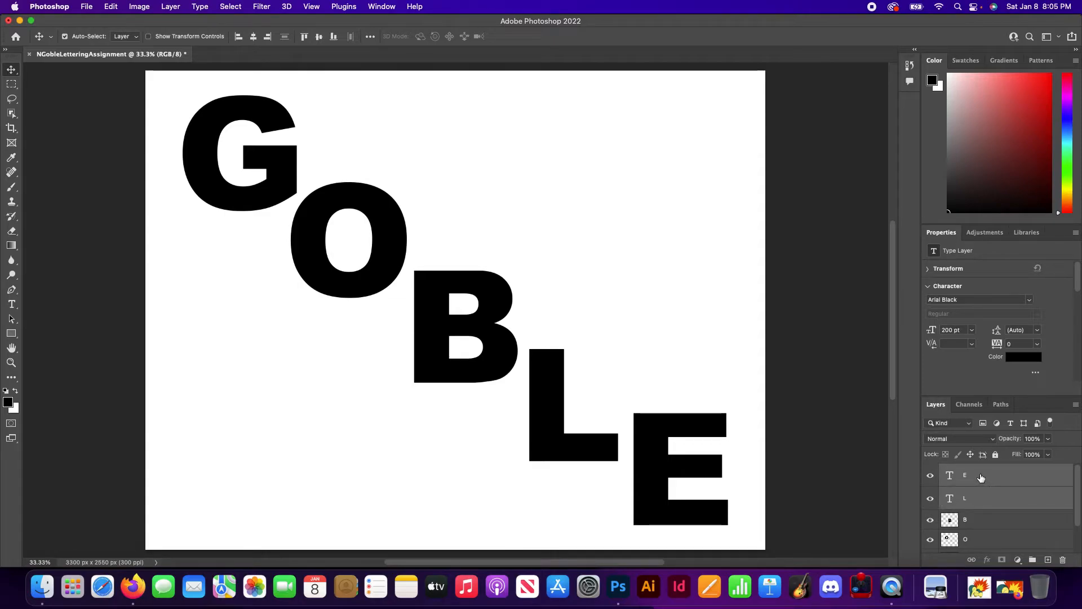
right_click(1021, 482)
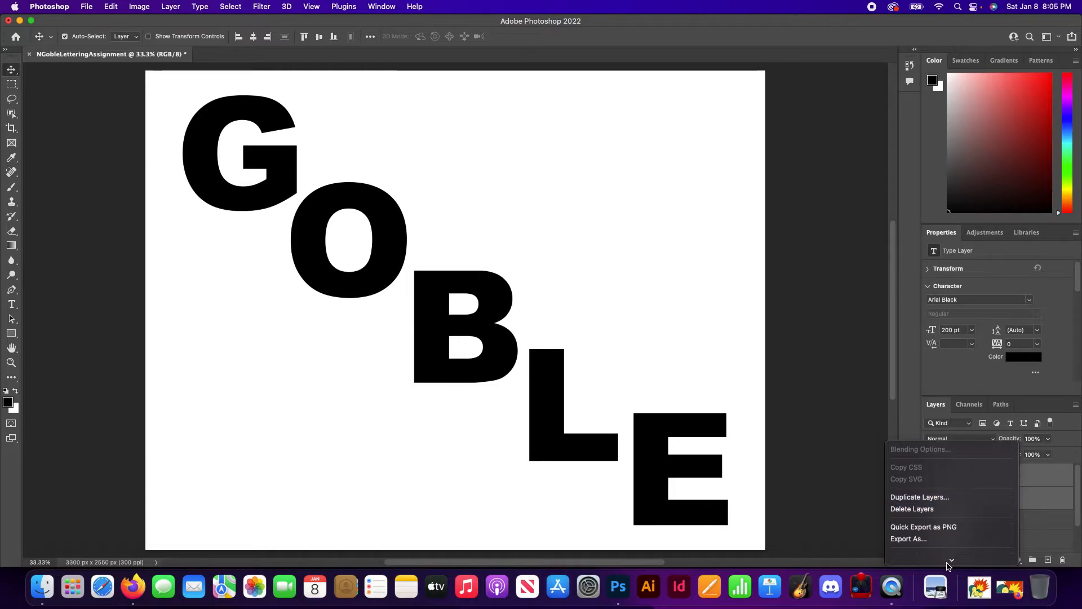
left_click(939, 499)
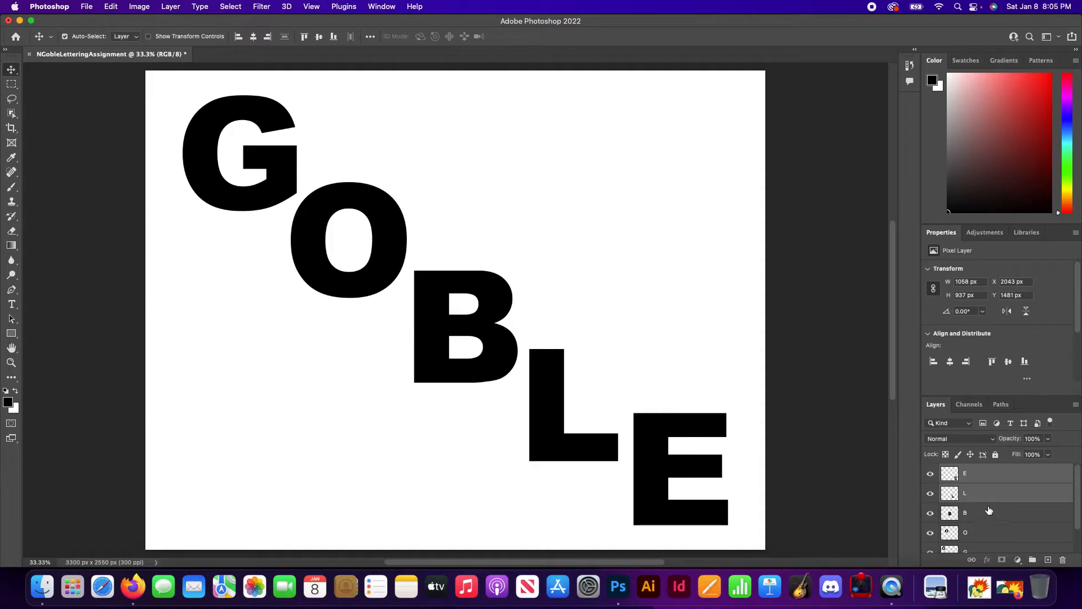
Place Luna.jpg from the Downloads folder as an embedded image directly above the G layer.
scroll(980, 532, "down", 2)
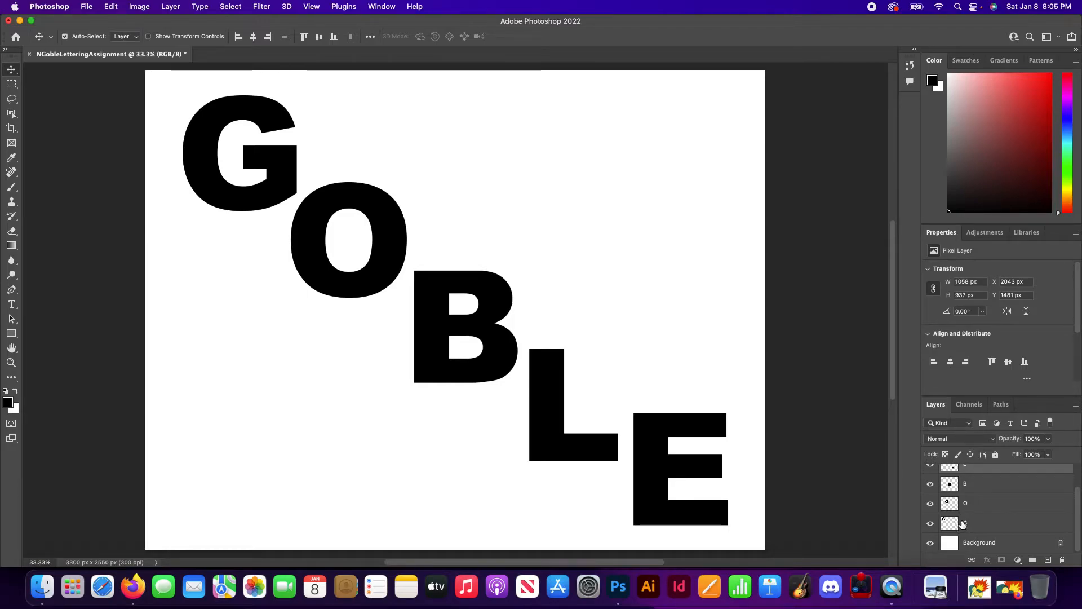
left_click(981, 528)
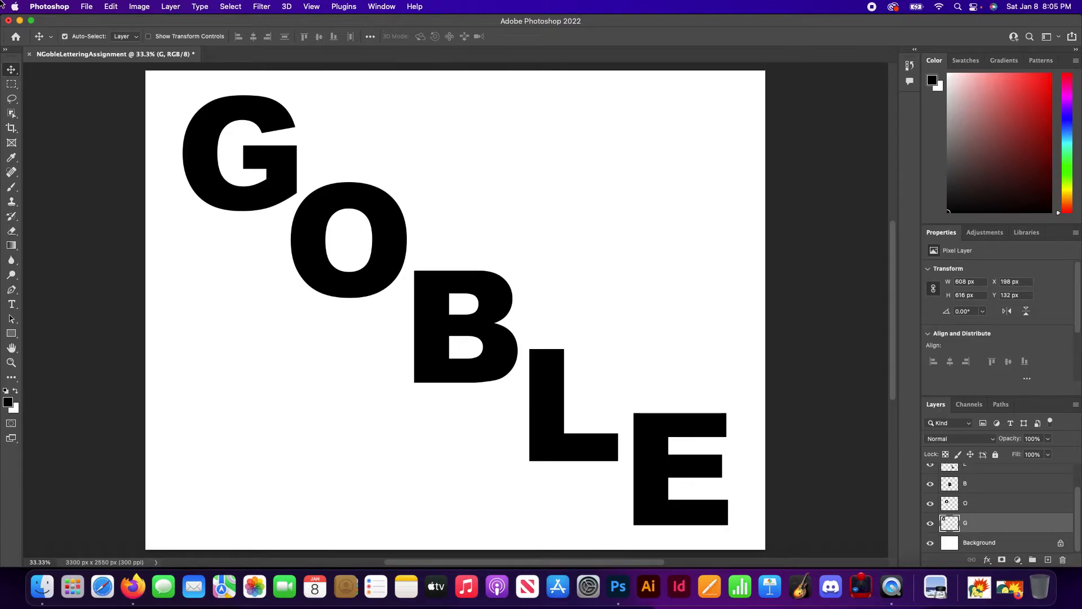
left_click(86, 6)
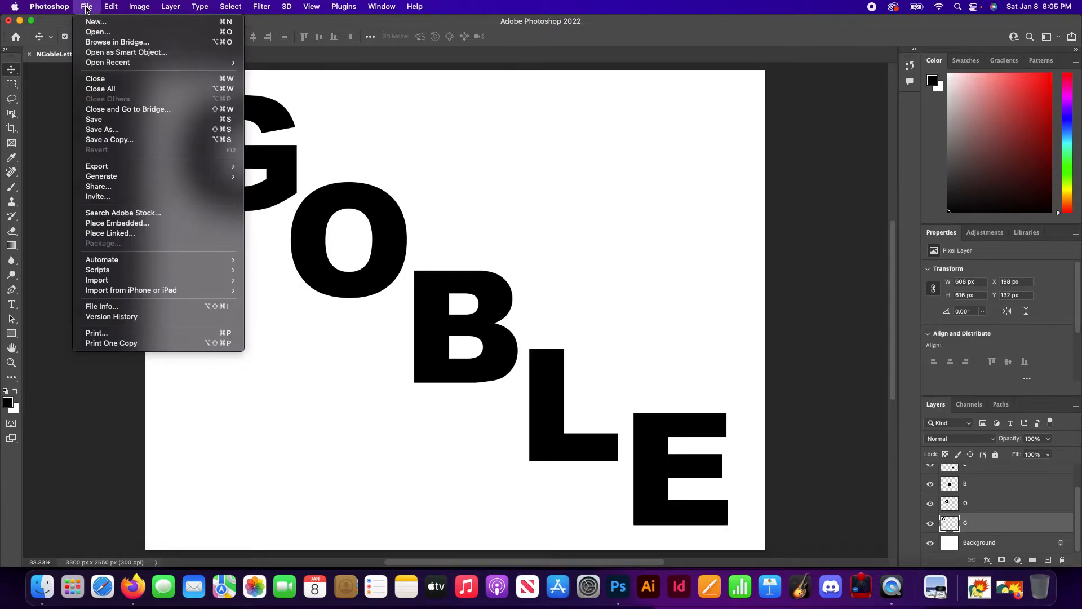
left_click(139, 226)
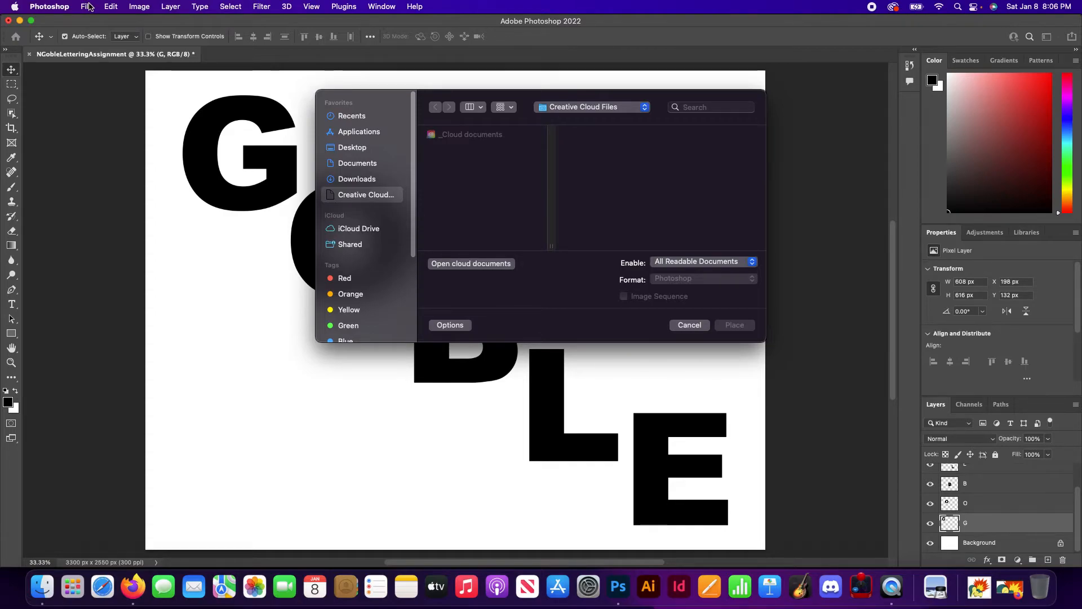
left_click(358, 180)
left_click(574, 213)
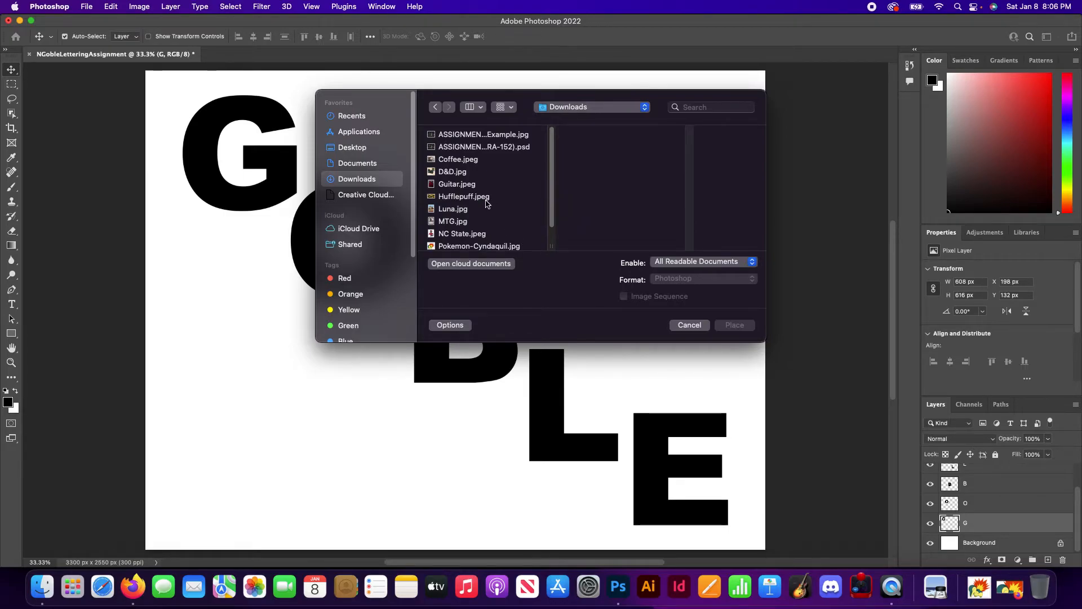
scroll(489, 203, "down", 3)
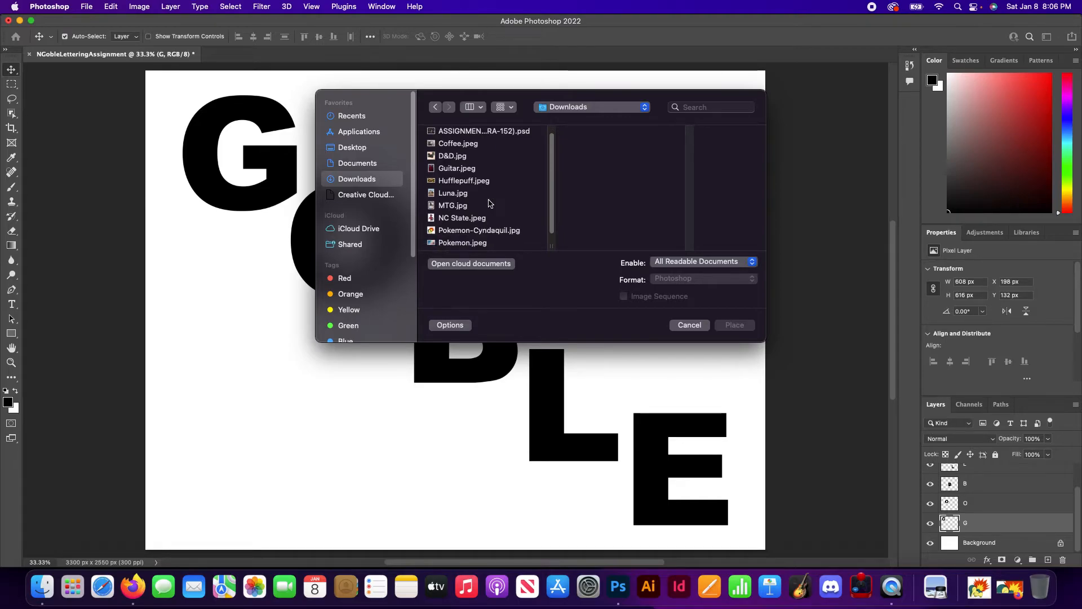
left_click(454, 192)
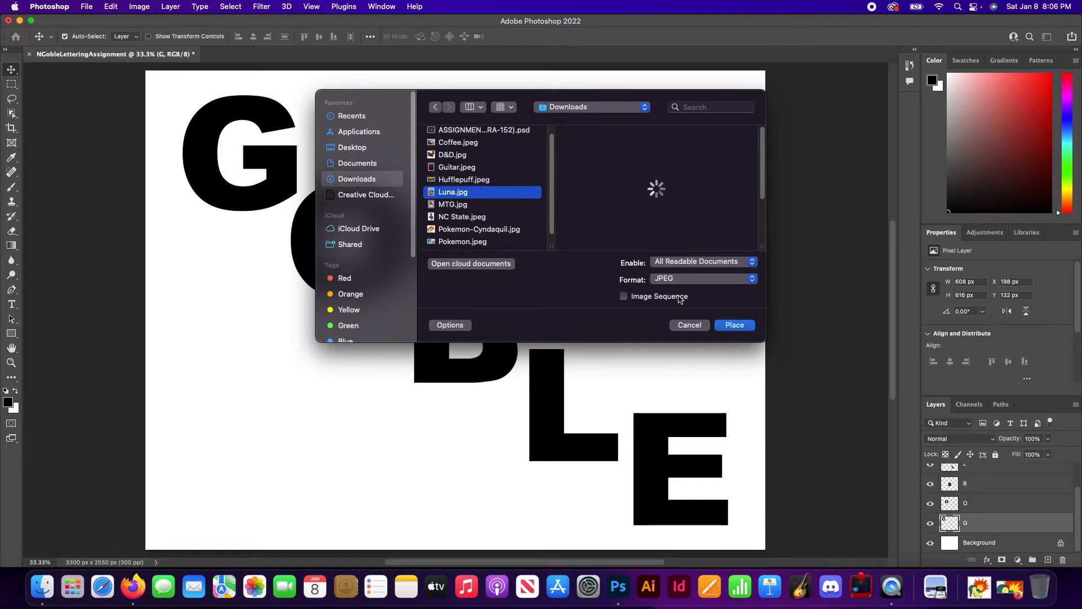
left_click(735, 325)
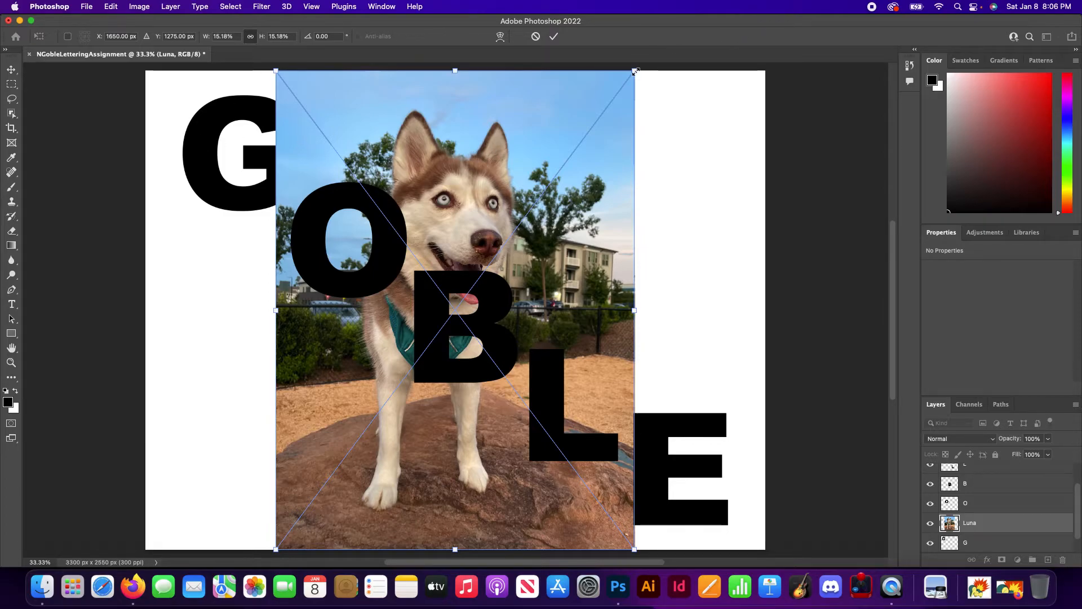
Scale the placed Luna image proportionally to about 6.67% and position it so it covers the letter G.
left_click_drag(633, 70, 428, 279)
left_click_drag(379, 369, 258, 118)
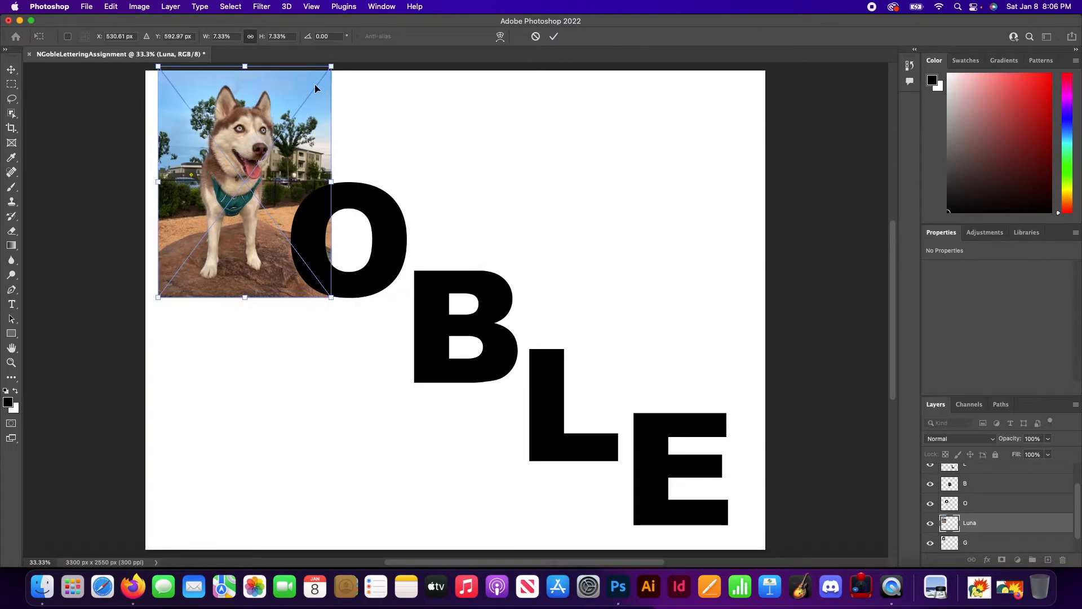
left_click_drag(331, 65, 315, 86)
left_click_drag(271, 148, 434, 136)
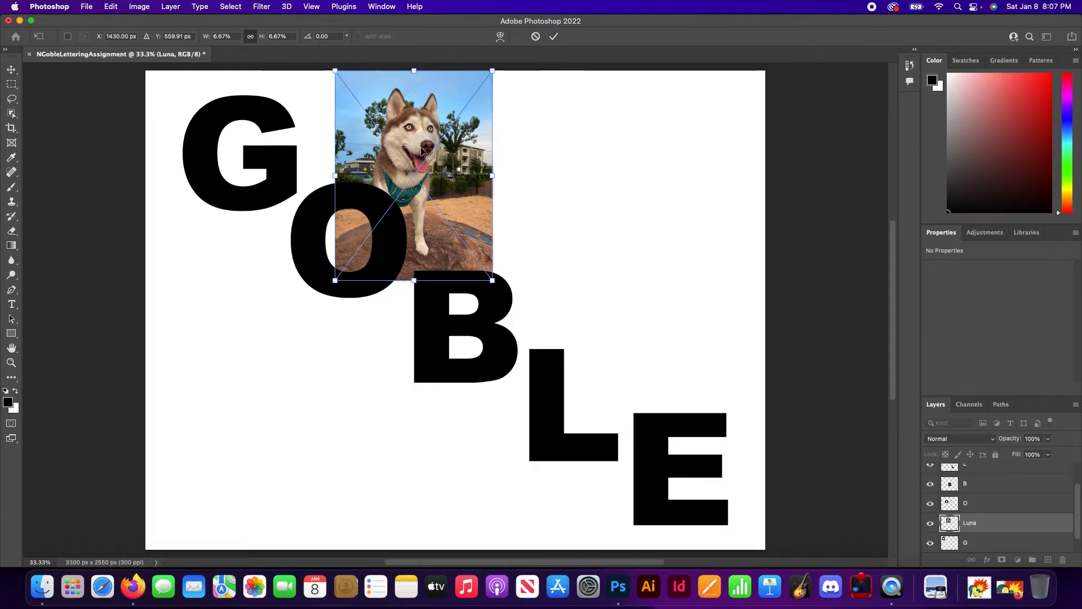
left_click_drag(421, 151, 224, 124)
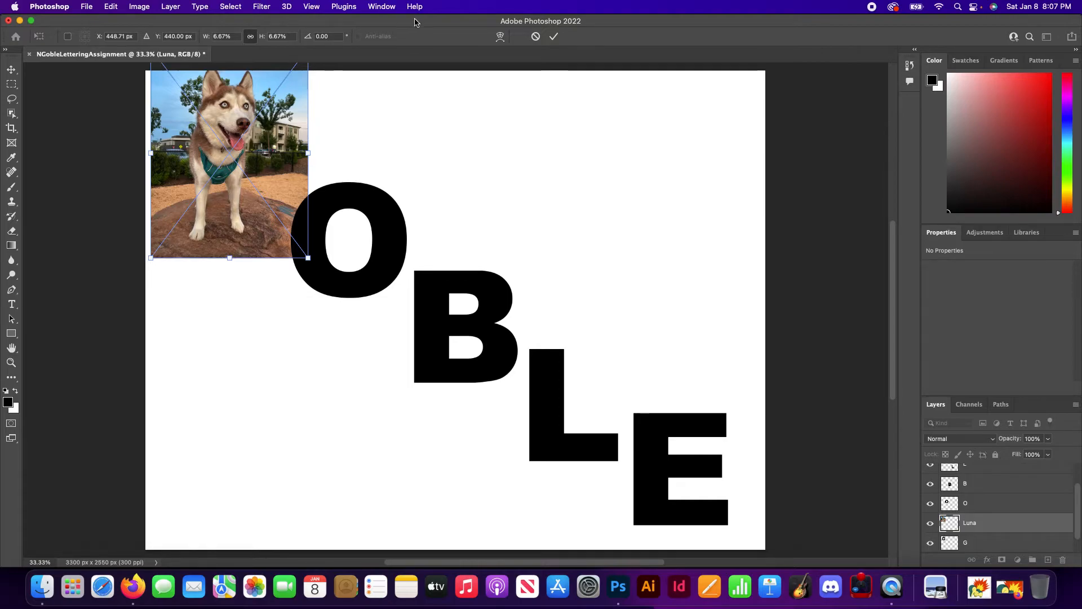
left_click(555, 38)
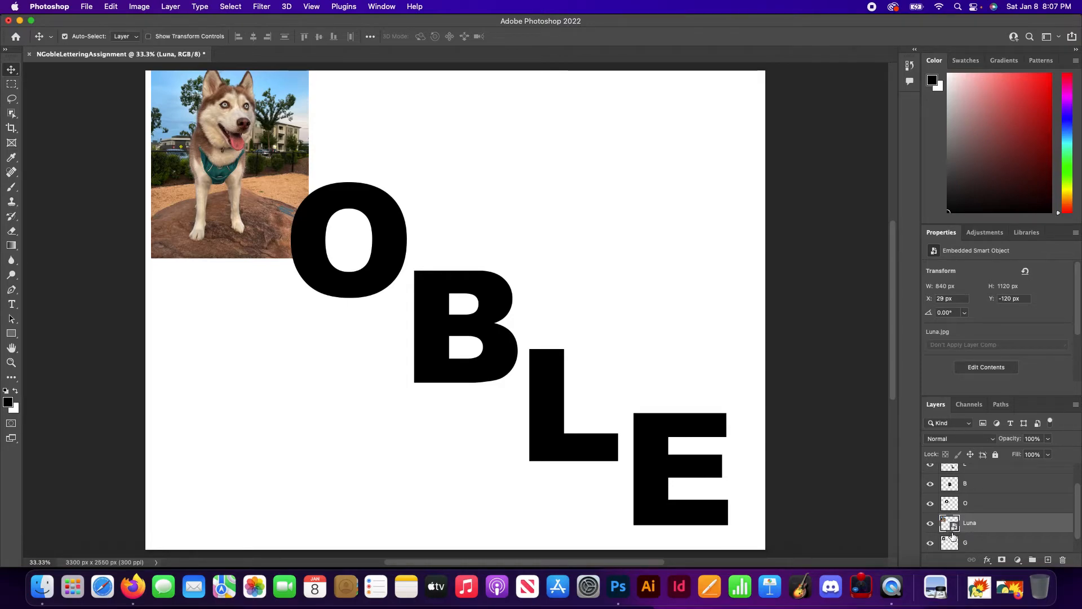
Rasterize the Luna smart object layer.
right_click(1005, 522)
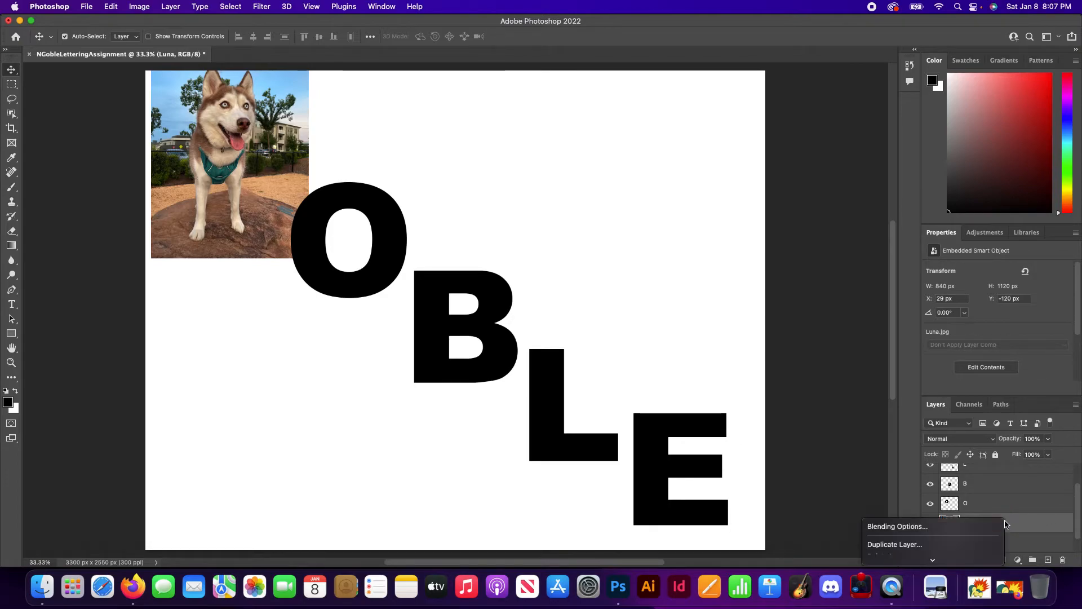
mouse_move(953, 571)
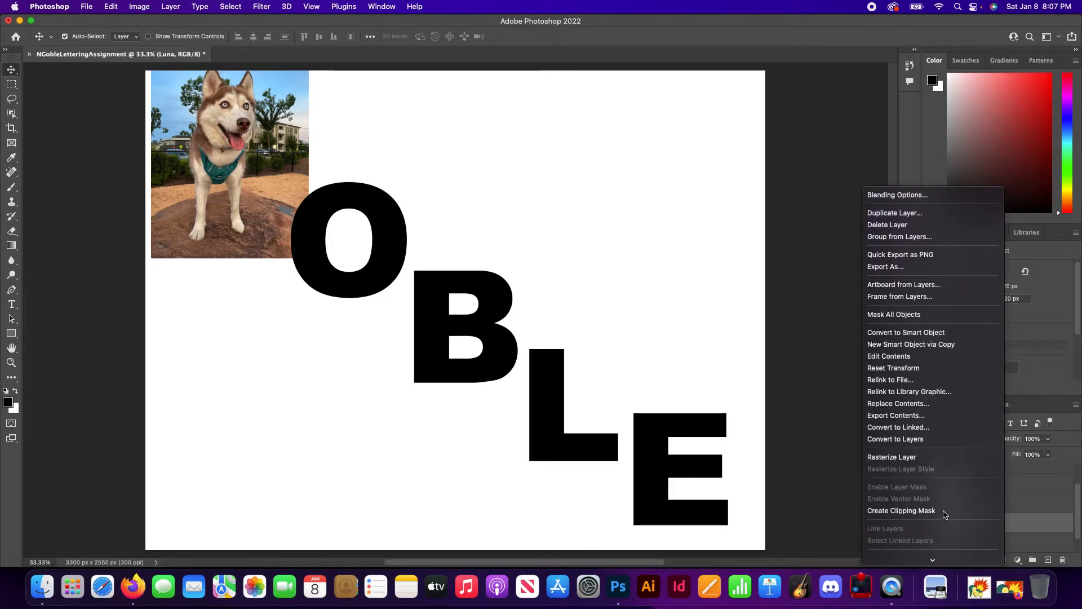
left_click(917, 463)
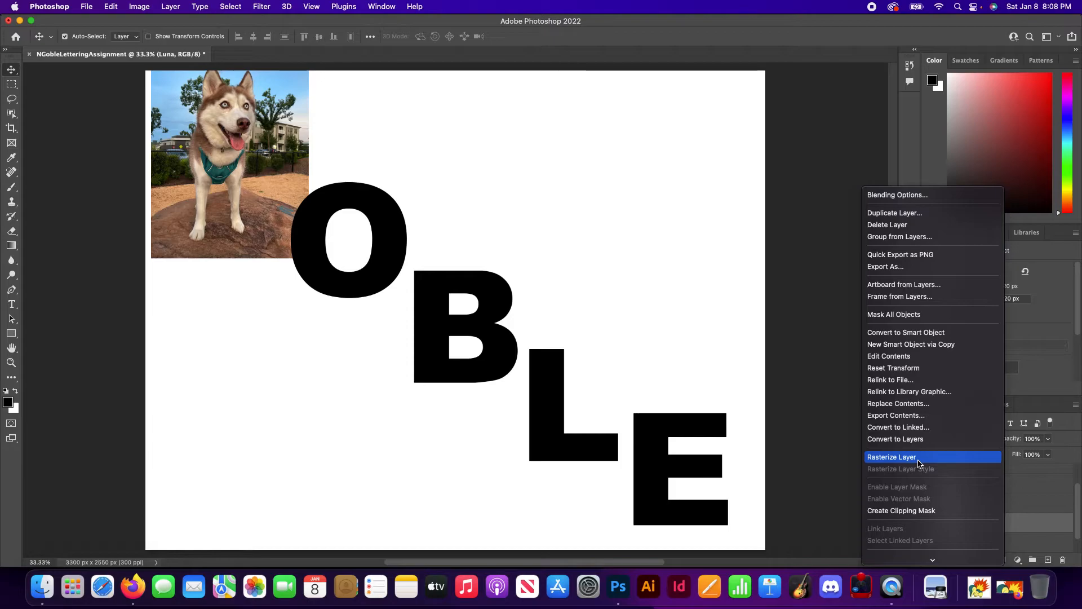
left_click(908, 458)
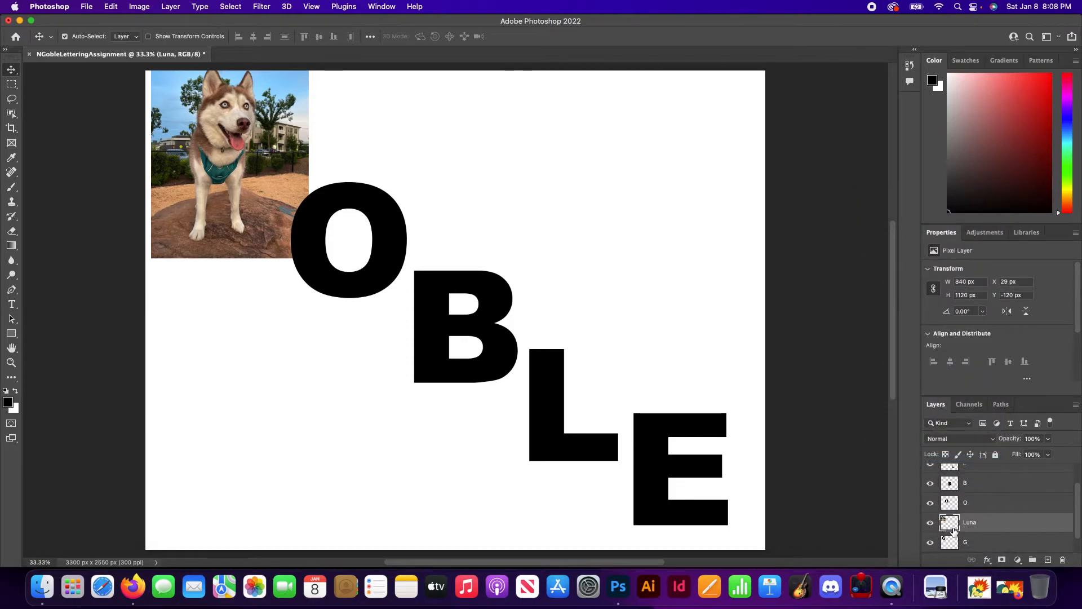
Move the G layer above the Luna layer and restore Luna directly above G.
scroll(953, 528, "down", 2)
left_click(952, 525)
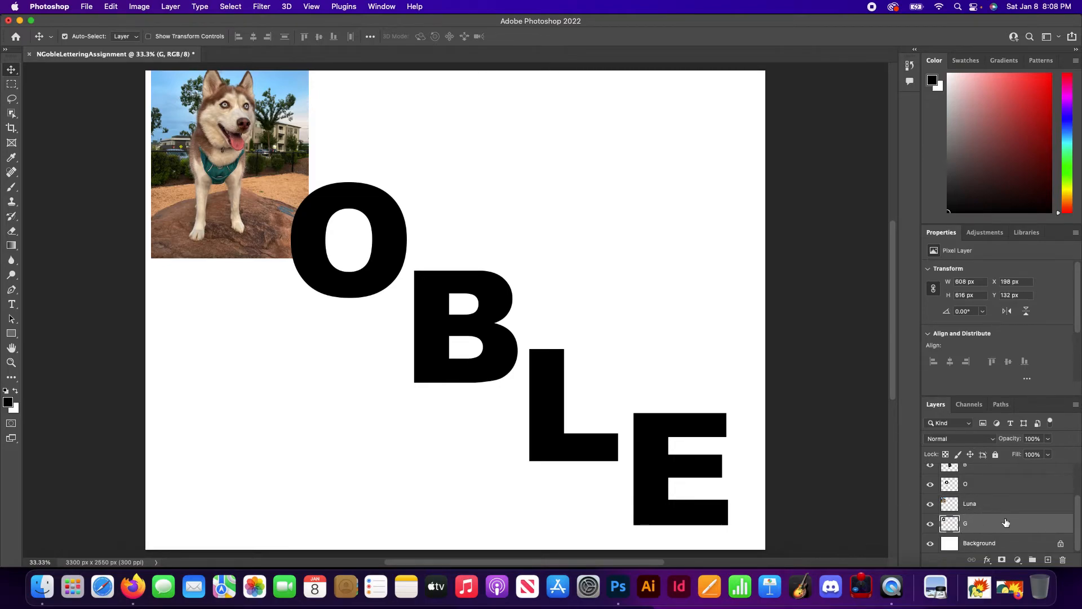
left_click_drag(1002, 524, 991, 498)
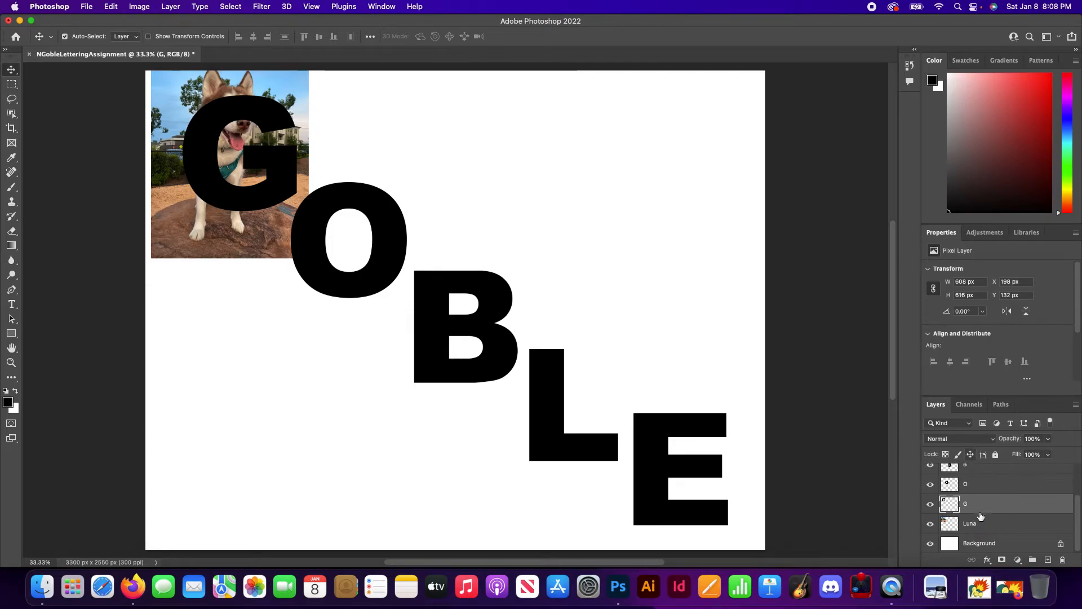
left_click_drag(1001, 524, 993, 499)
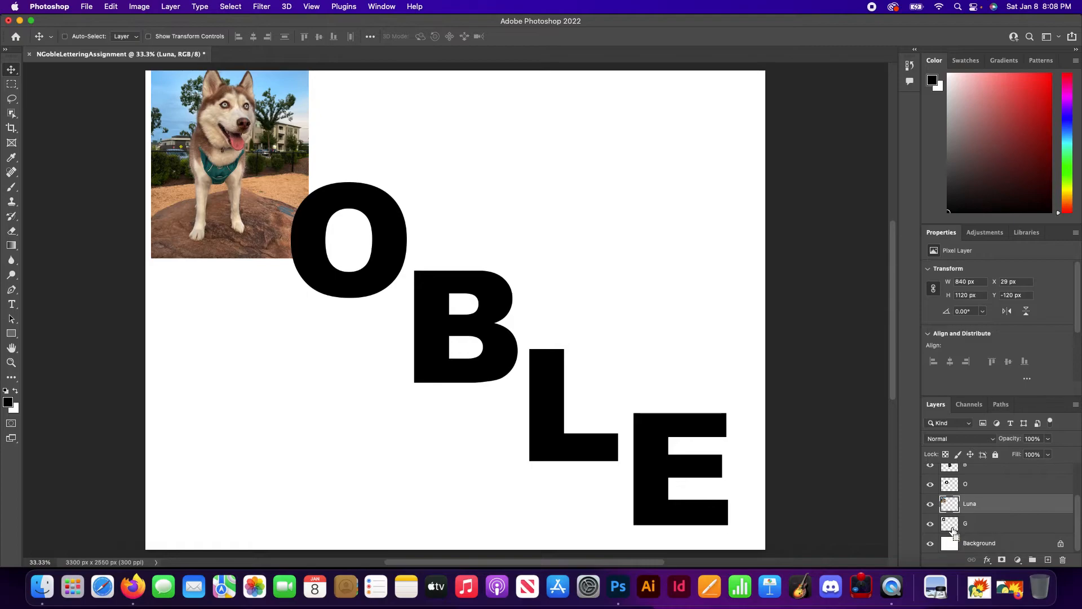
Try loading the G layer's pixels as a selection, first directly and again with Select Pixels, clearing the selection each time.
left_click(952, 528, "super")
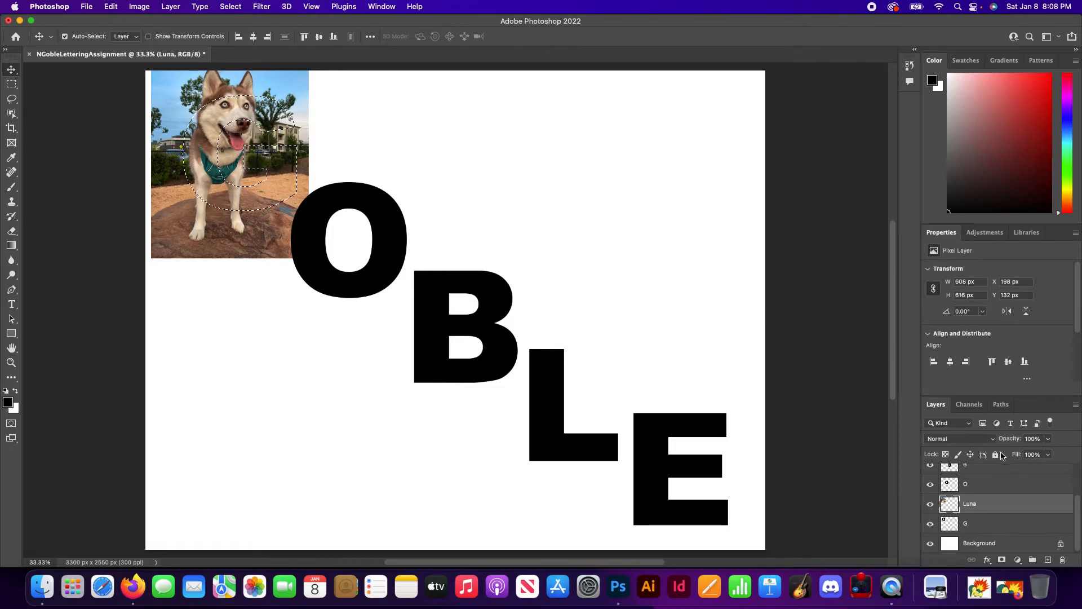
key("super+d")
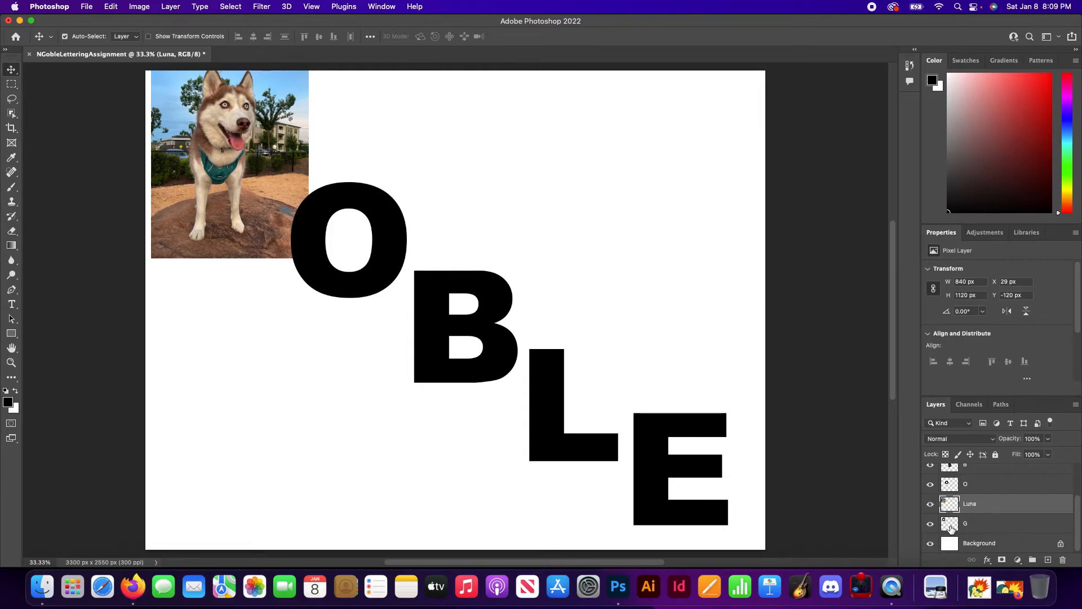
right_click(956, 526)
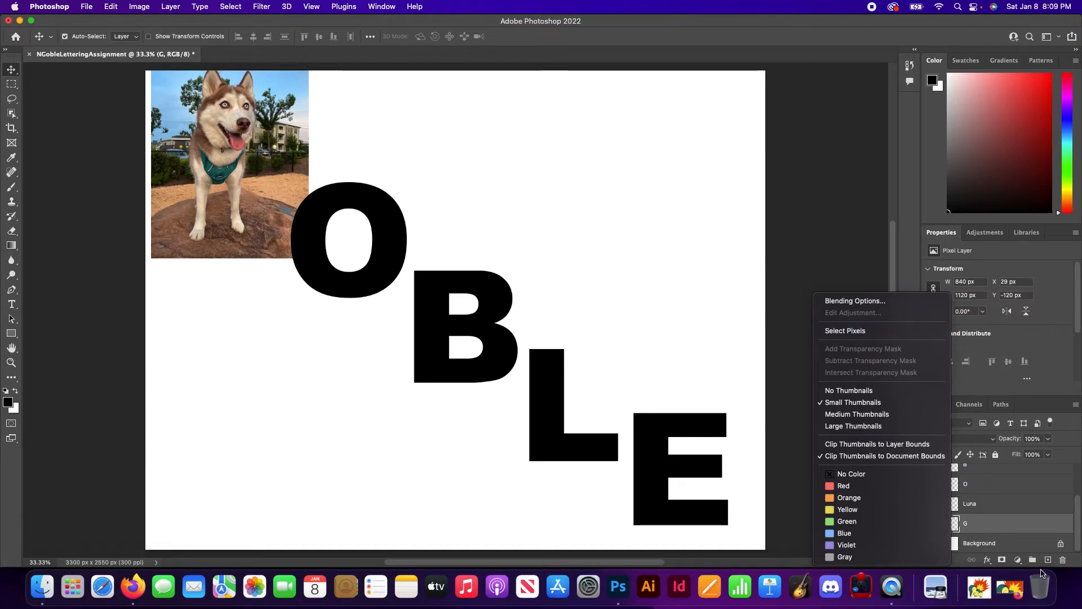
left_click(967, 530)
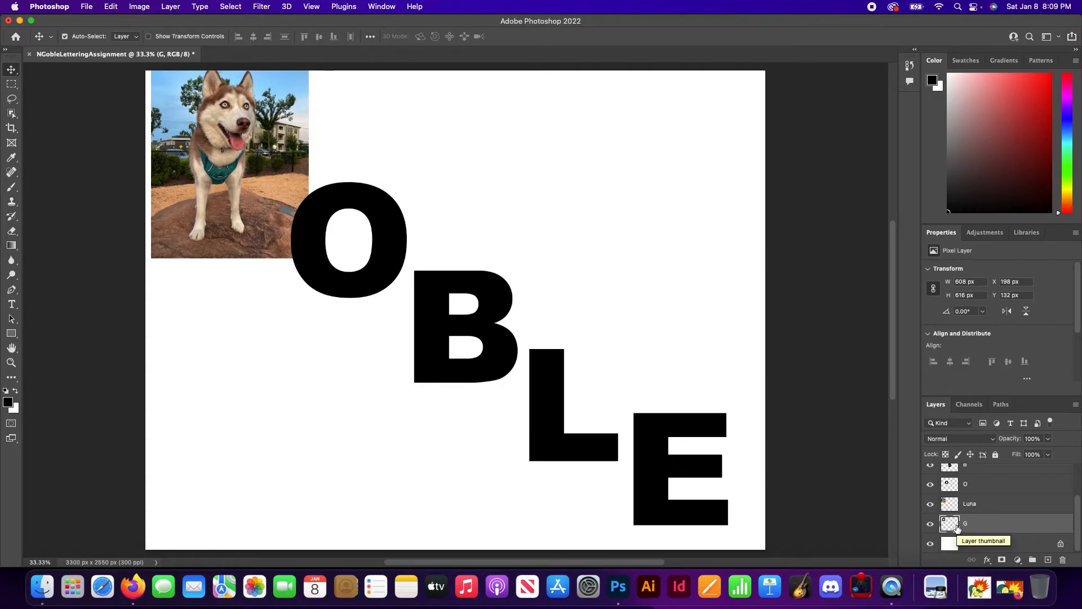
right_click(958, 530)
left_click(879, 336)
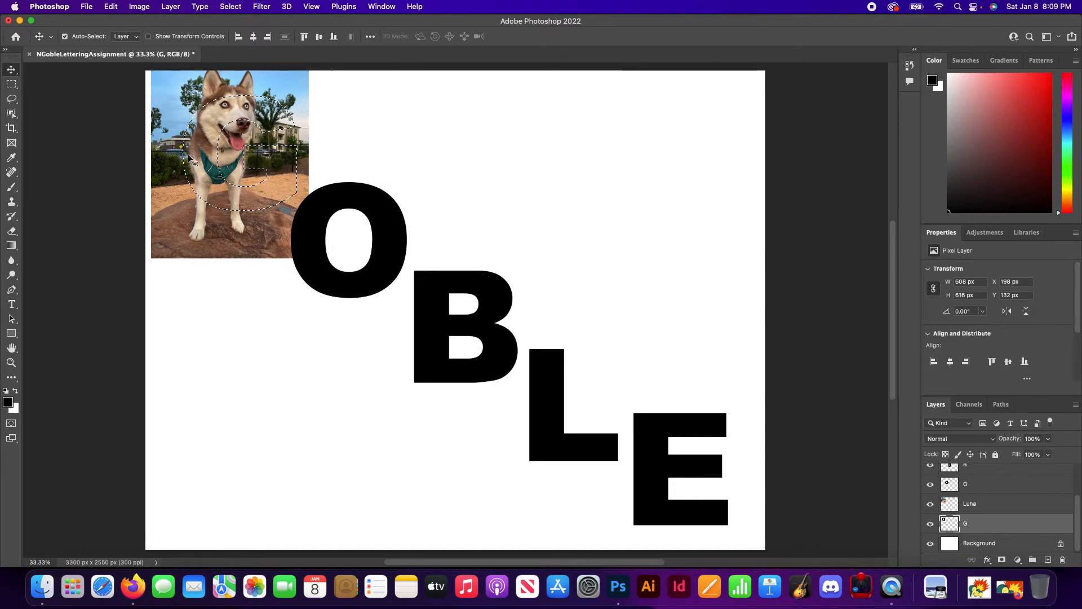
key("super")
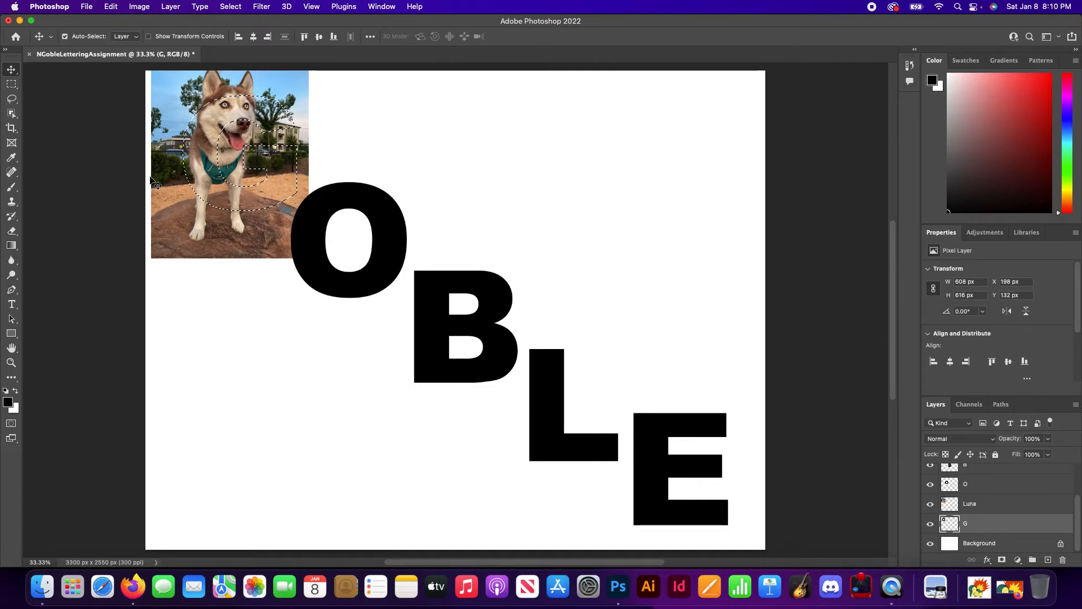
key("super+d")
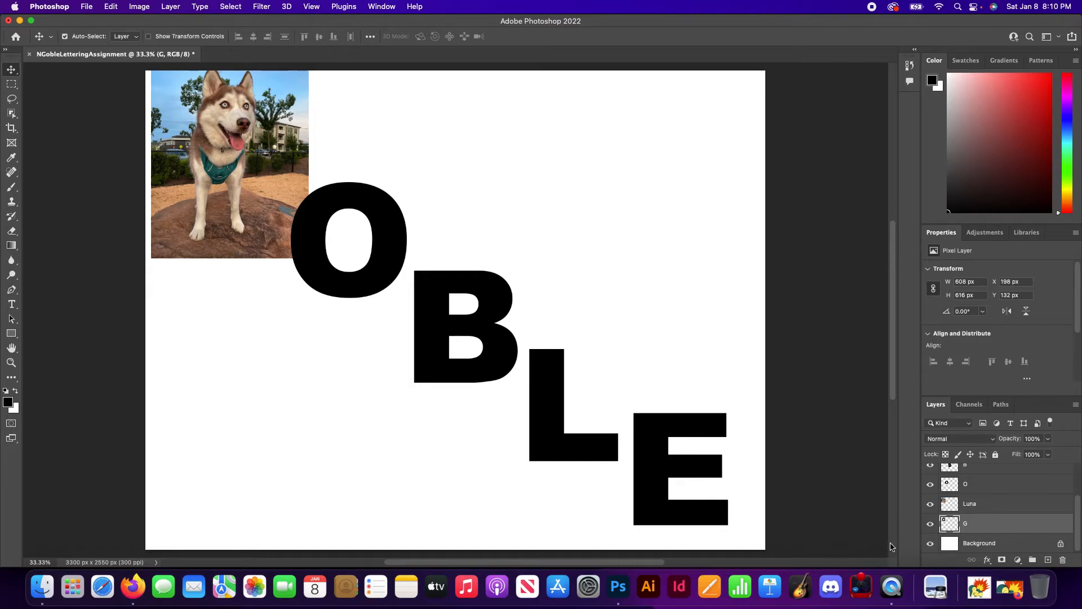
Move the Luna image down to about X 30 px, Y -26 px and preview the G outline over it.
left_click(983, 509)
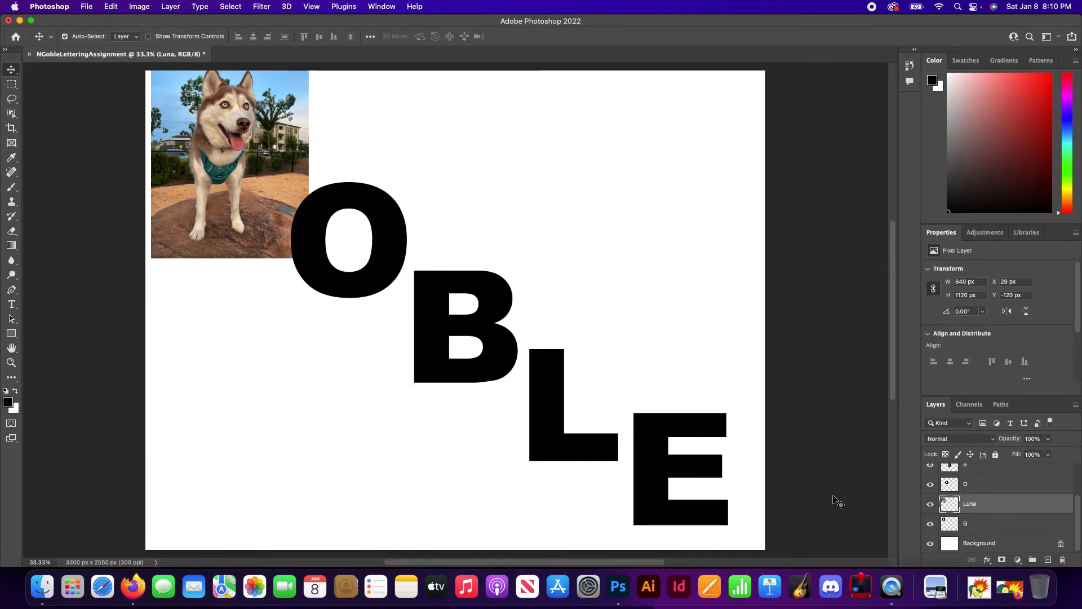
mouse_move(232, 219)
left_mouse_down()
mouse_move(235, 207)
mouse_move(233, 238)
left_mouse_up()
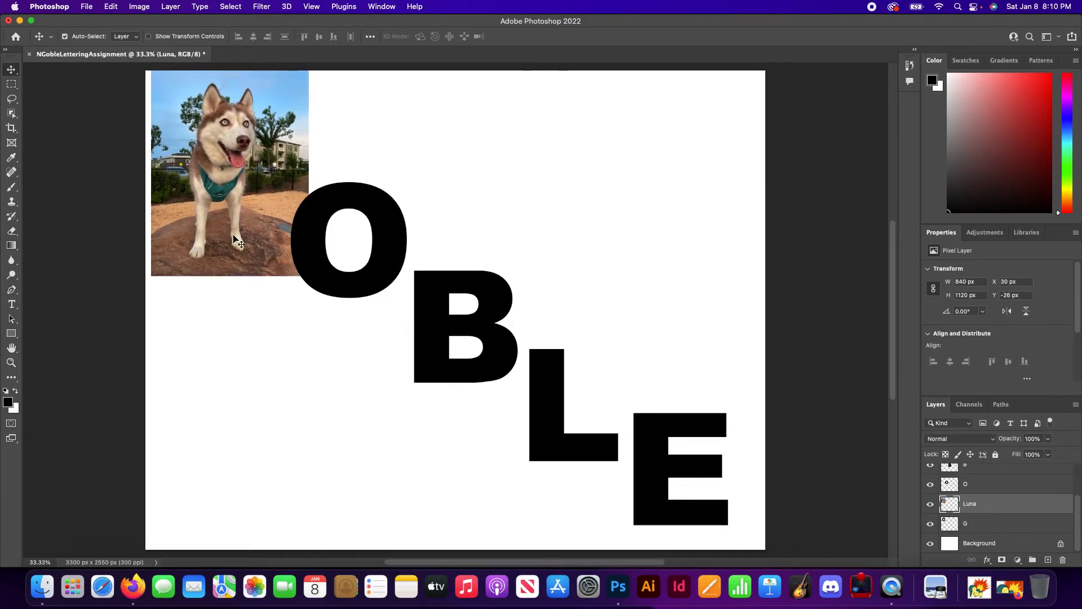
left_click(952, 528, "super")
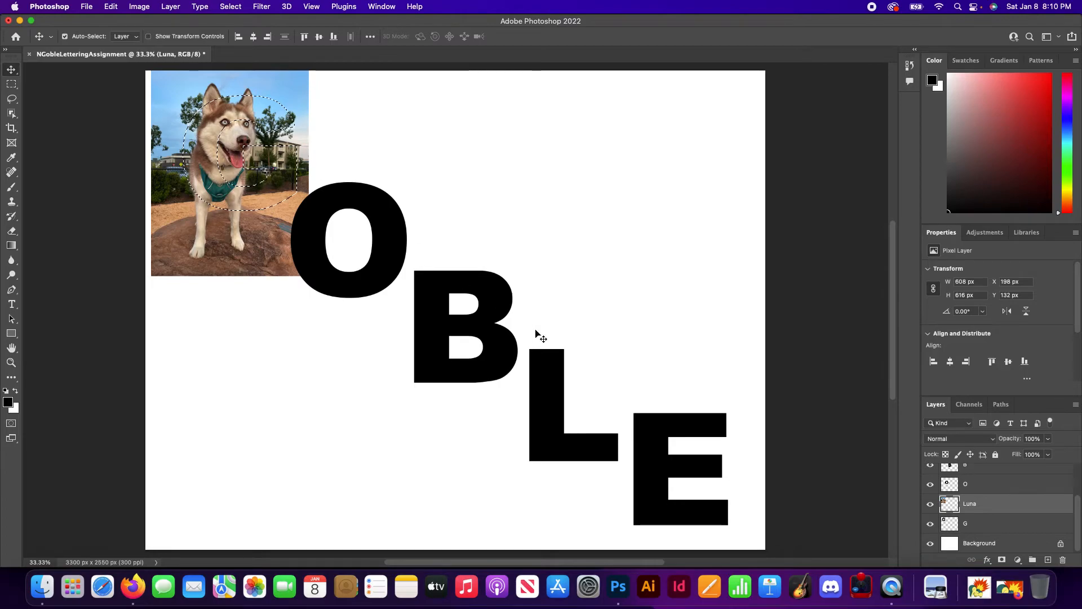
key("super+d")
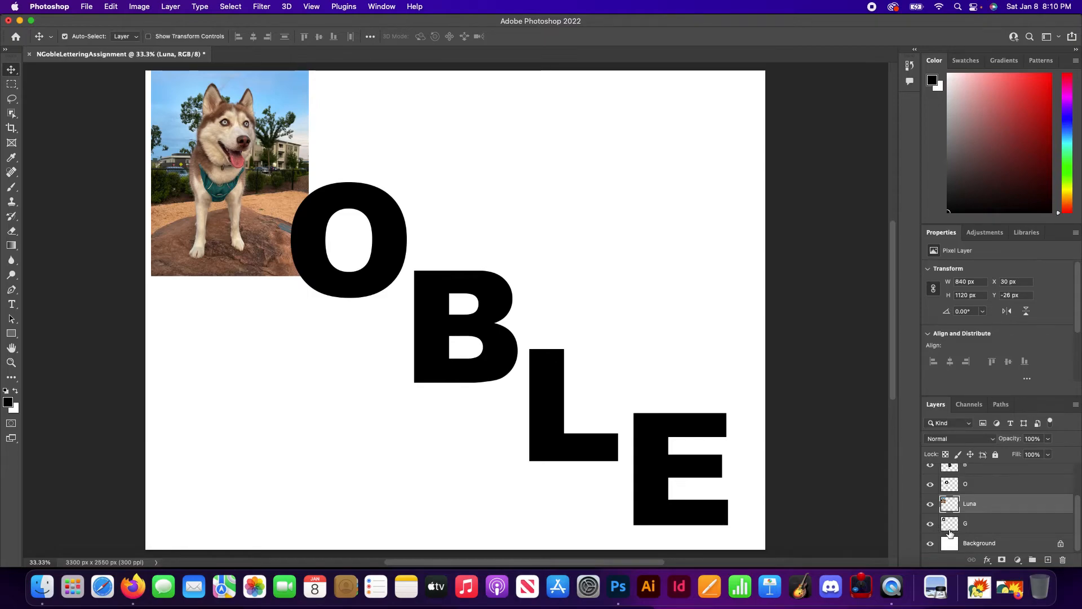
Trim the Luna image to the G shape by inverting a selection of the G layer's pixels, deleting the surplus and deselecting.
left_click(951, 527, "super")
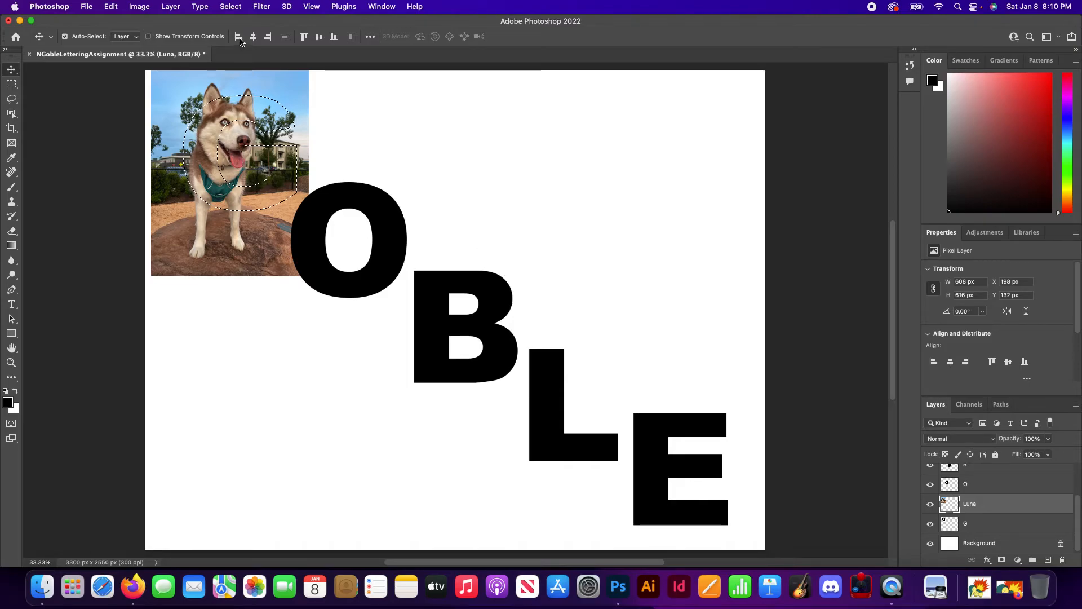
left_click(231, 6)
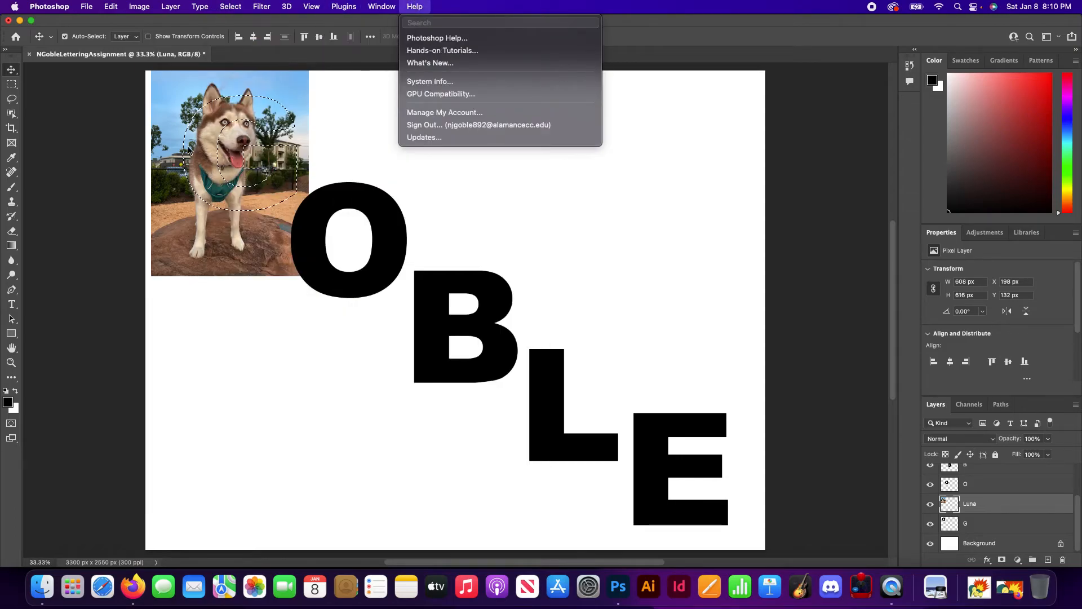
mouse_move(230, 6)
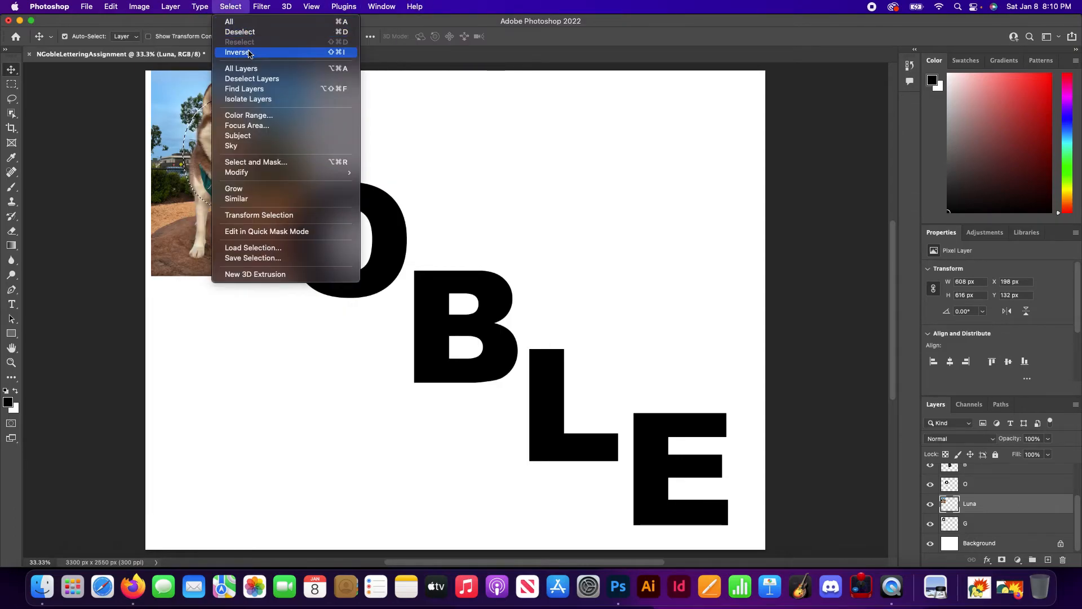
left_click(327, 54)
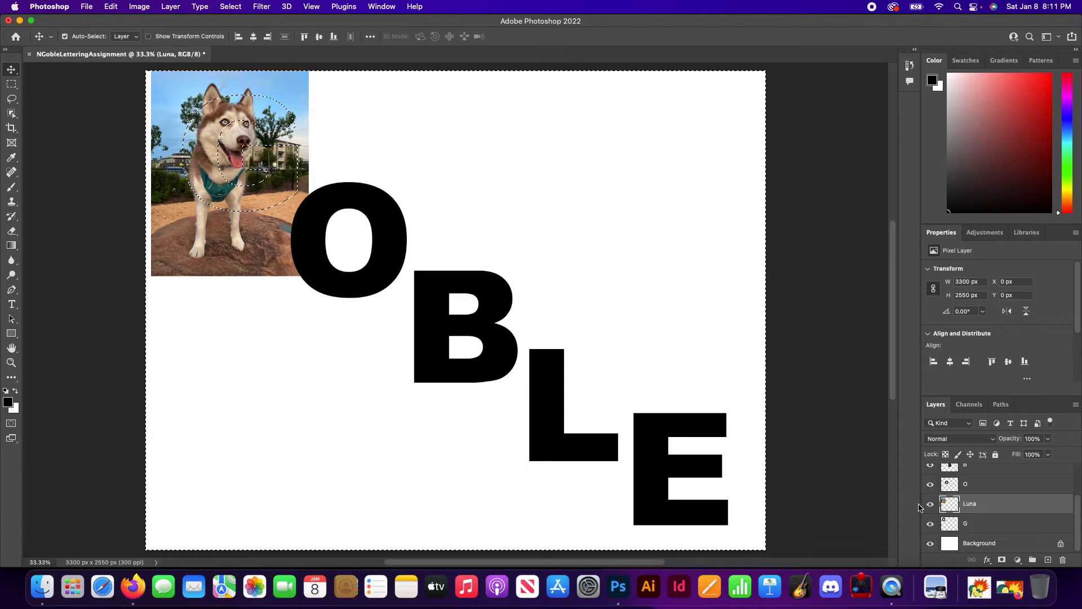
key("super+alt+g")
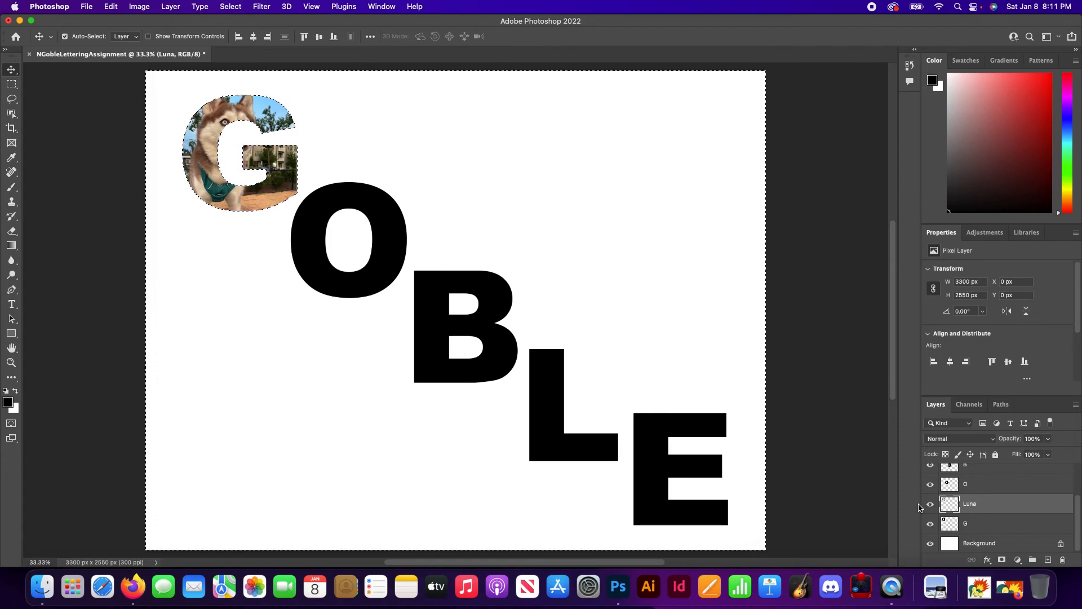
key("super")
key("super+d")
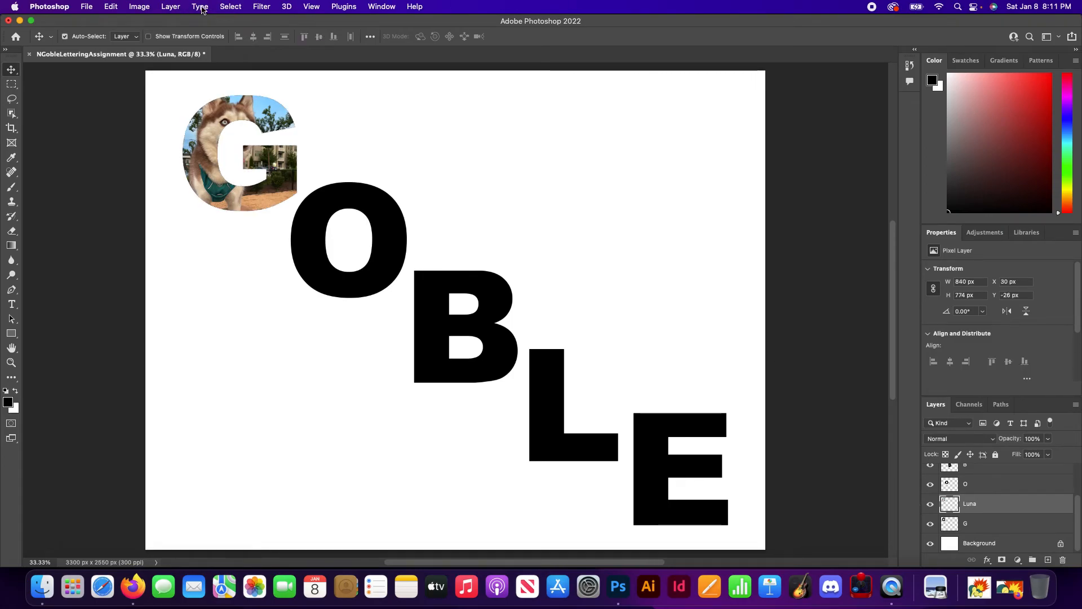
left_click(230, 7)
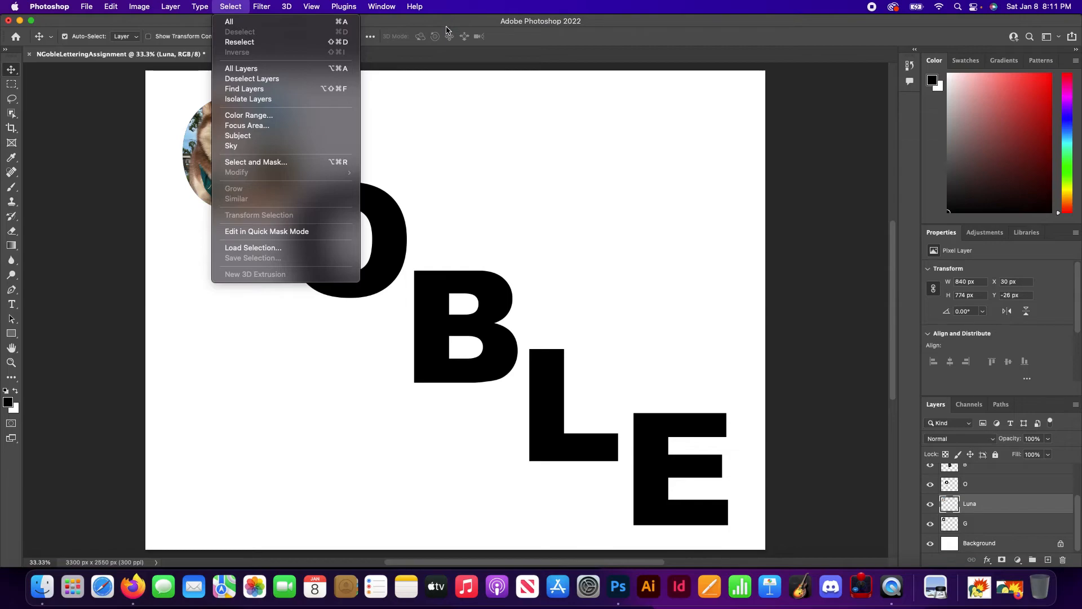
left_click(603, 27)
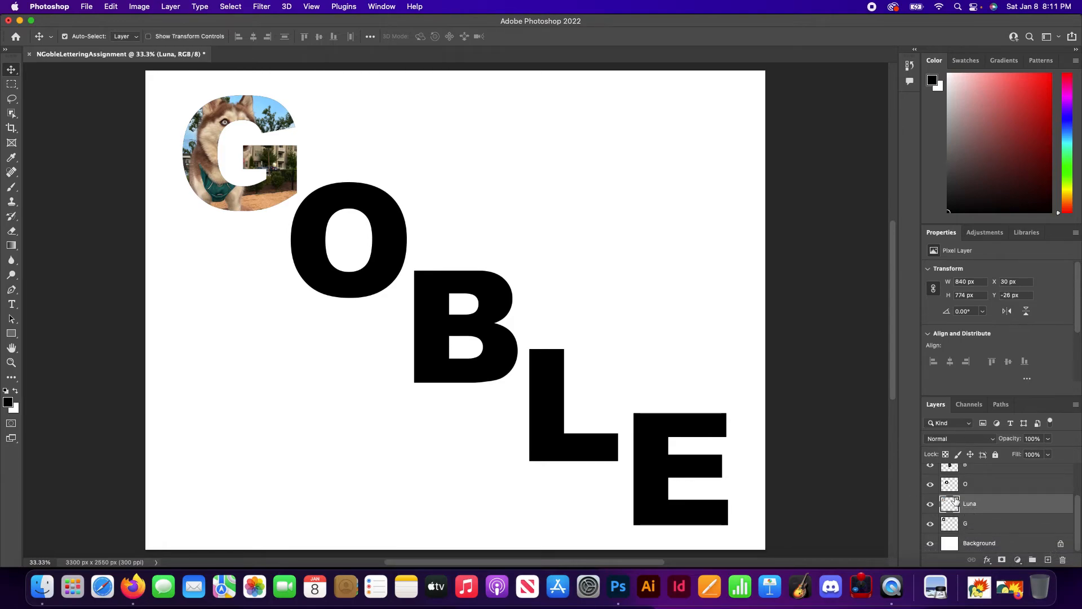
Compare the trimmed Luna layer with the black G by toggling their visibility, leaving G hidden and Luna shown.
left_click(931, 504)
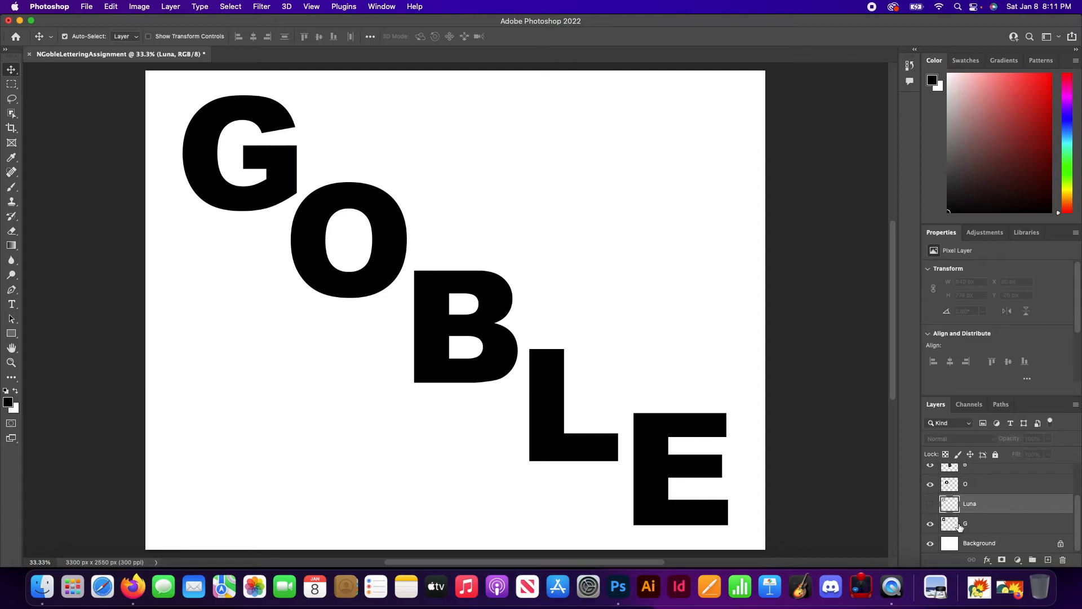
left_click(949, 524)
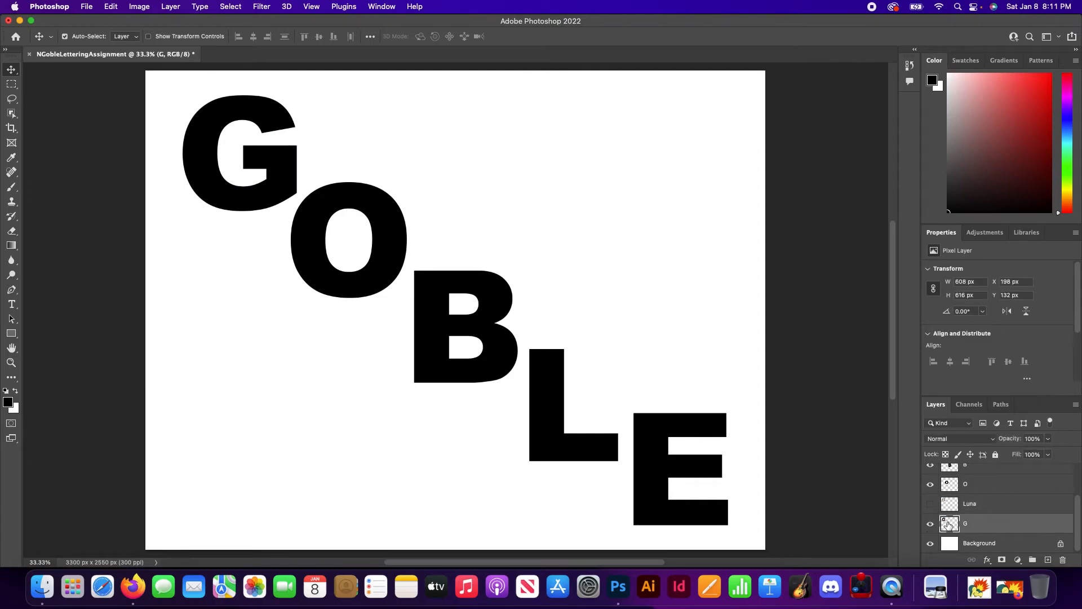
left_click(931, 525)
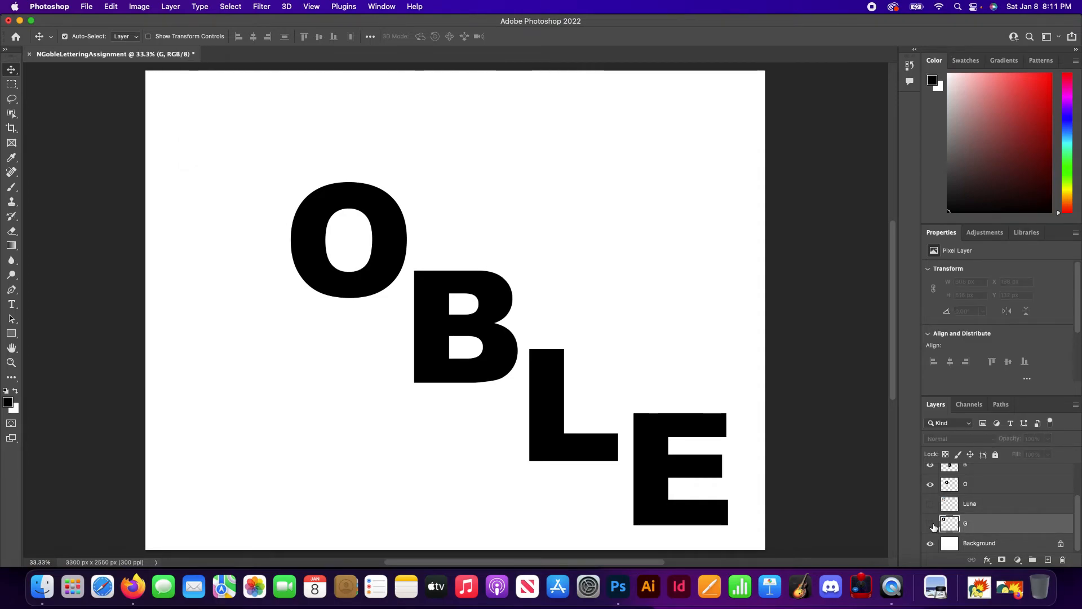
left_click(930, 504)
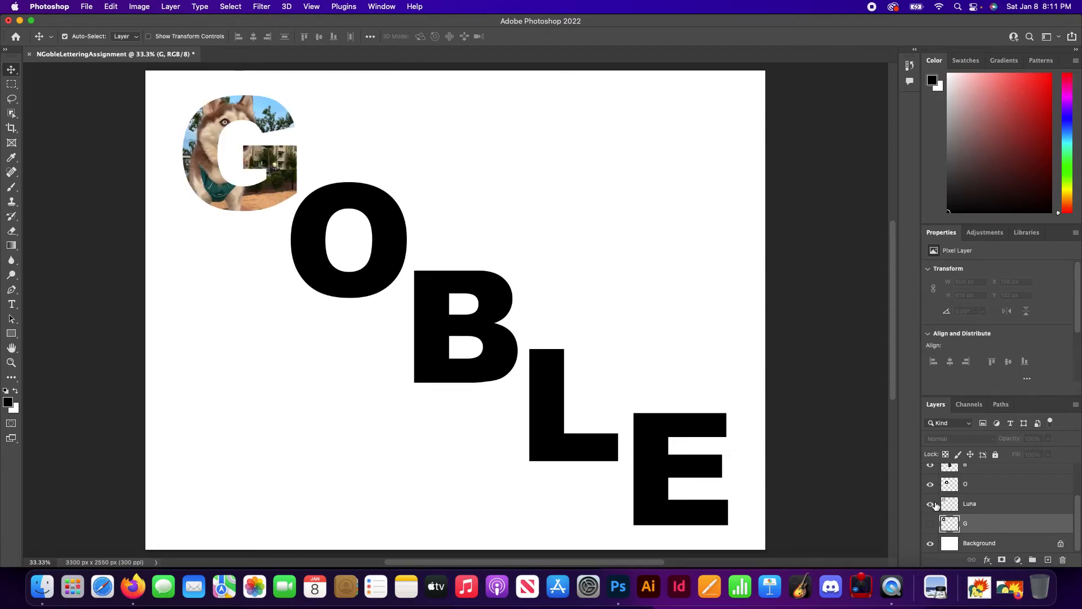
Rename the trimmed Luna layer as G.
double_click(972, 507)
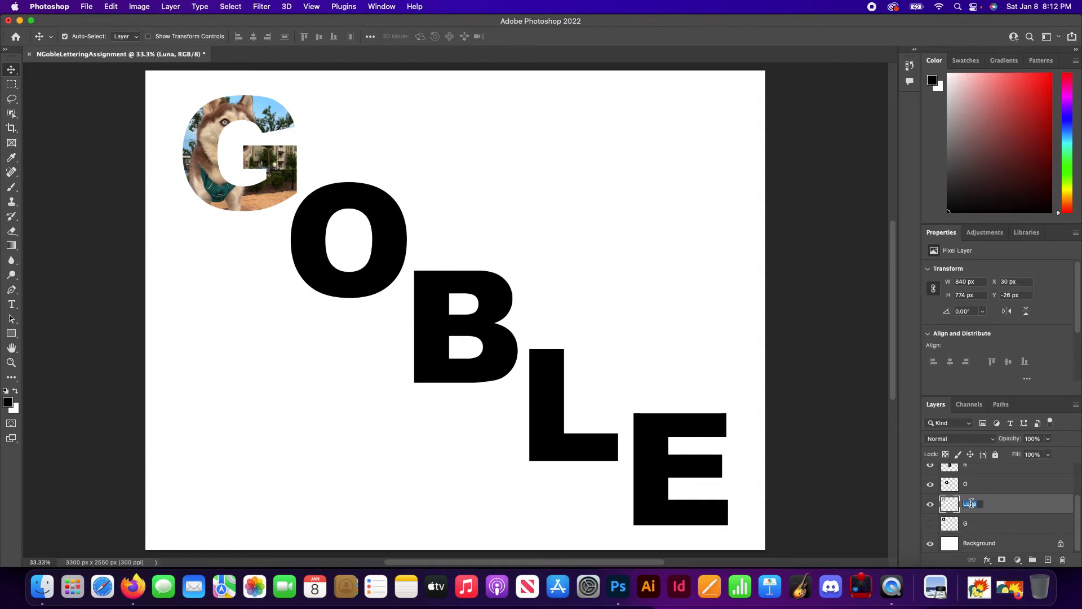
type("G")
key("Return")
Delete the hidden original black G layer.
left_click(995, 525)
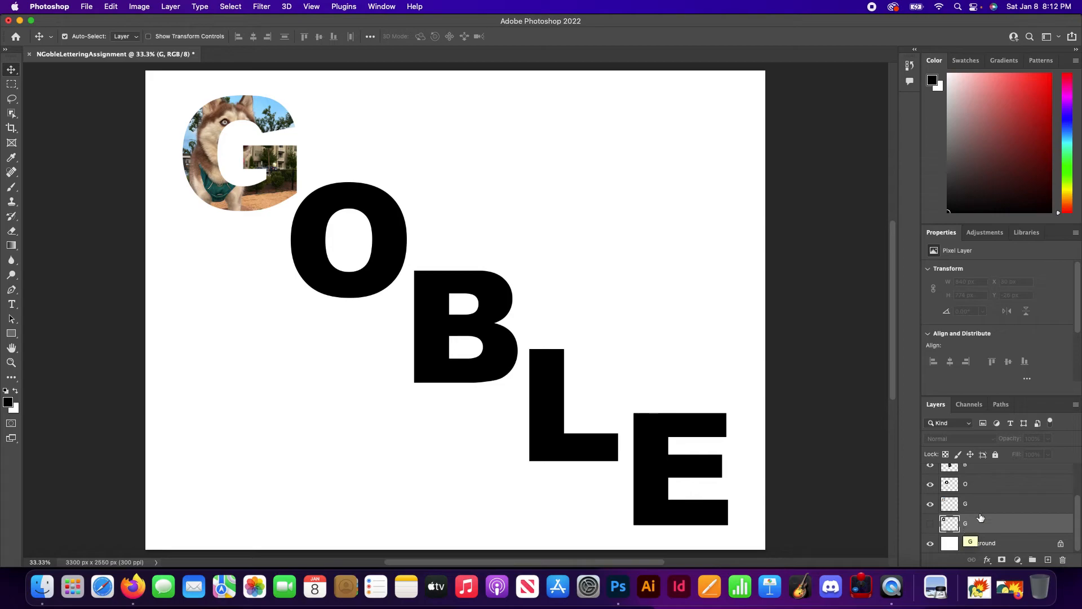
left_click(1063, 561)
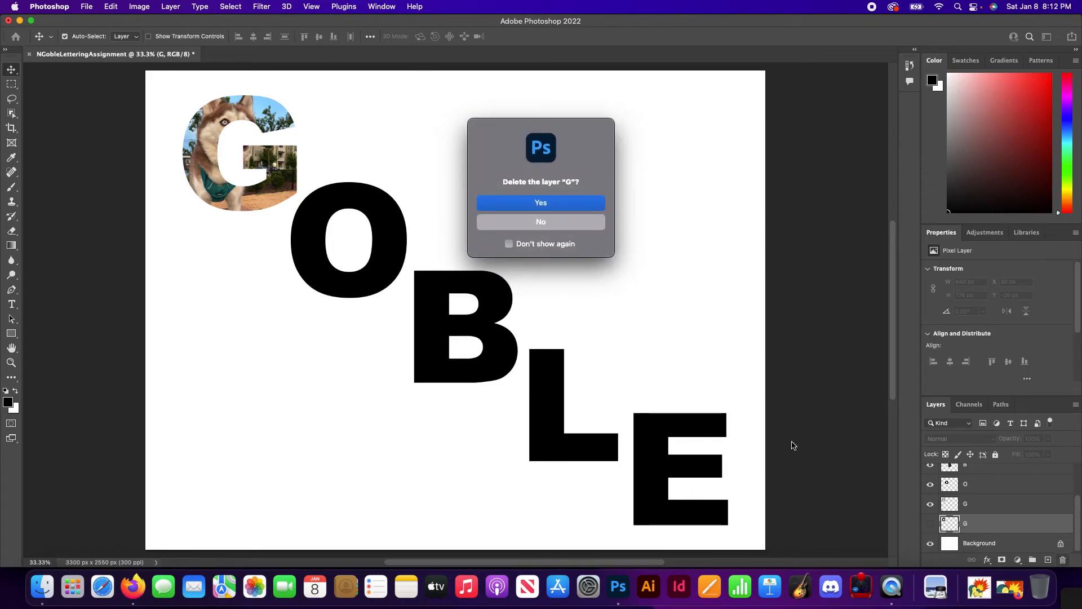
left_click(567, 204)
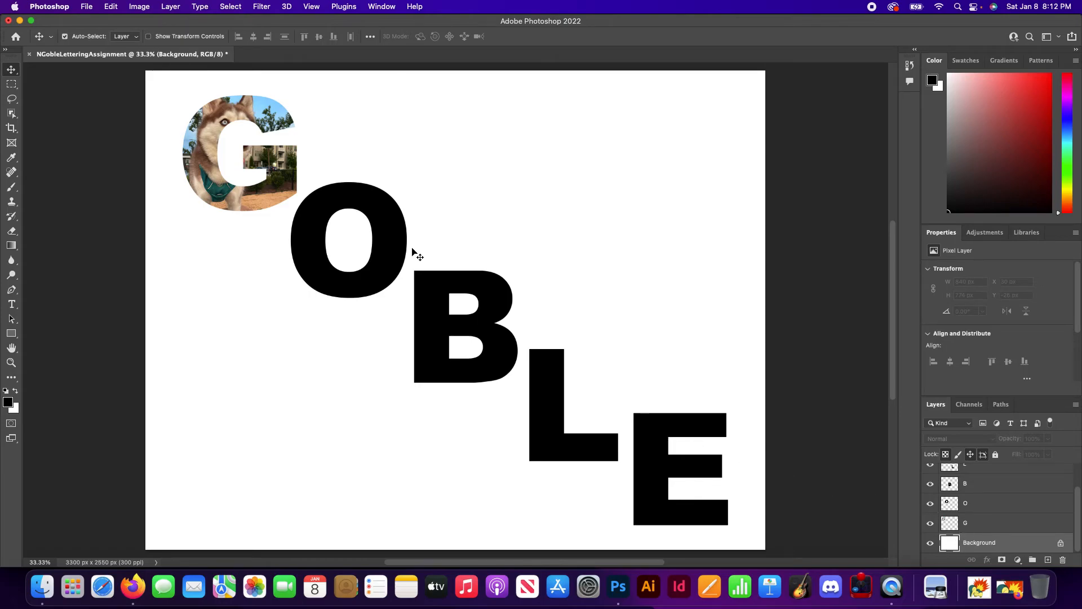
Open the recent ASSIGNMENT#1 (GRA-152).psd and compare it with the lettering assignment document, ending on the latter.
left_click(84, 6)
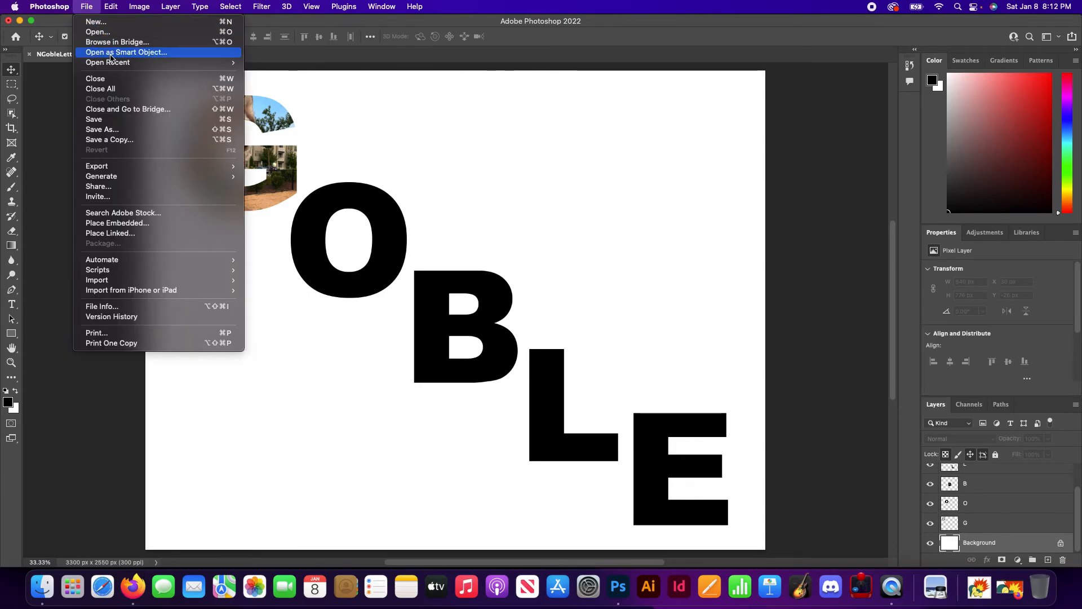
mouse_move(116, 63)
left_click(354, 62)
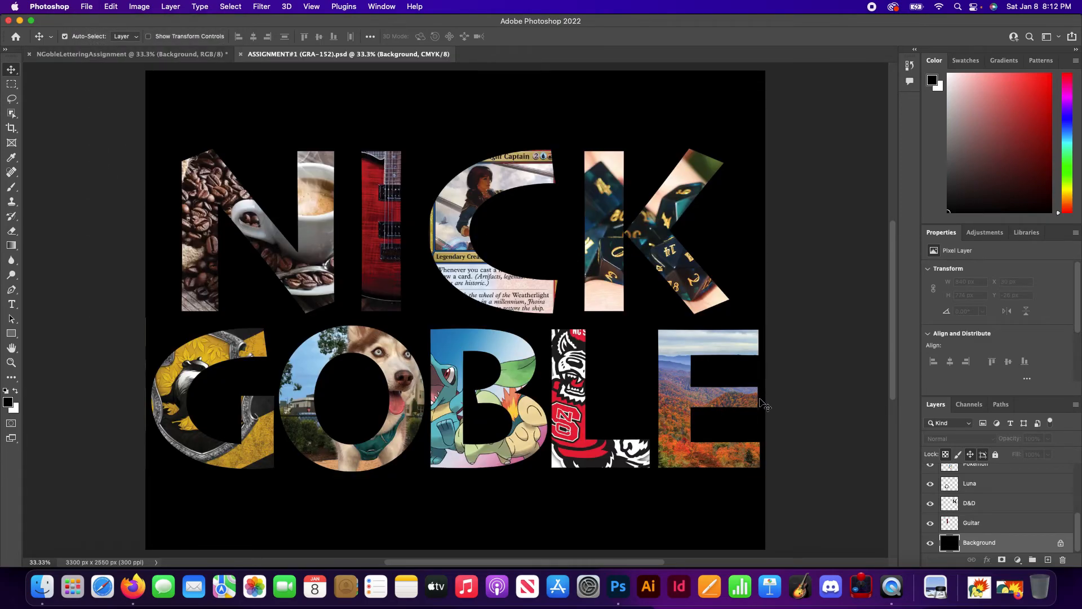
left_click(162, 54)
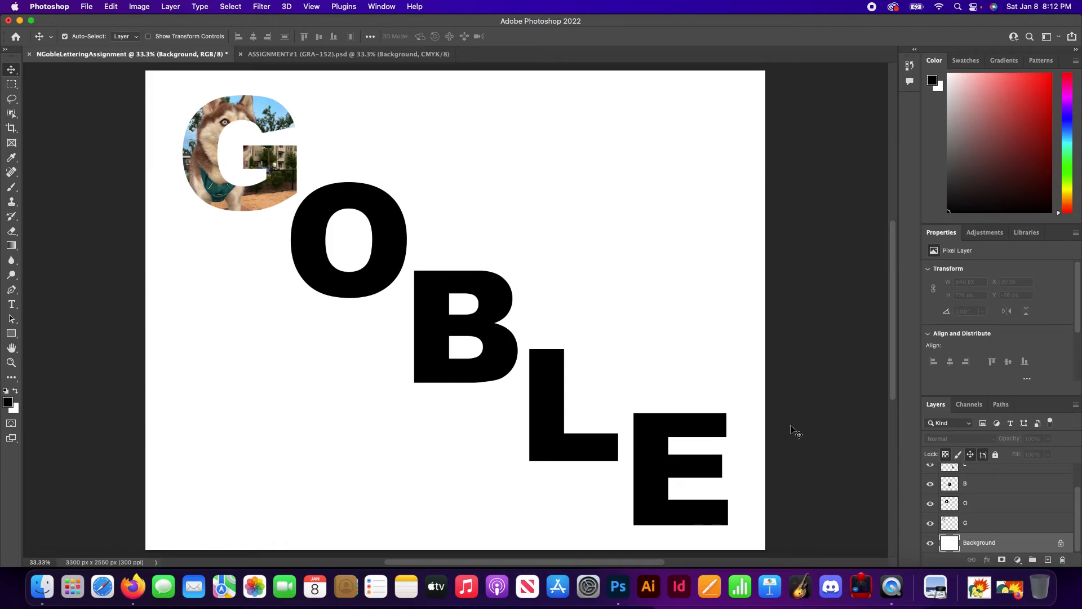
left_click(347, 55)
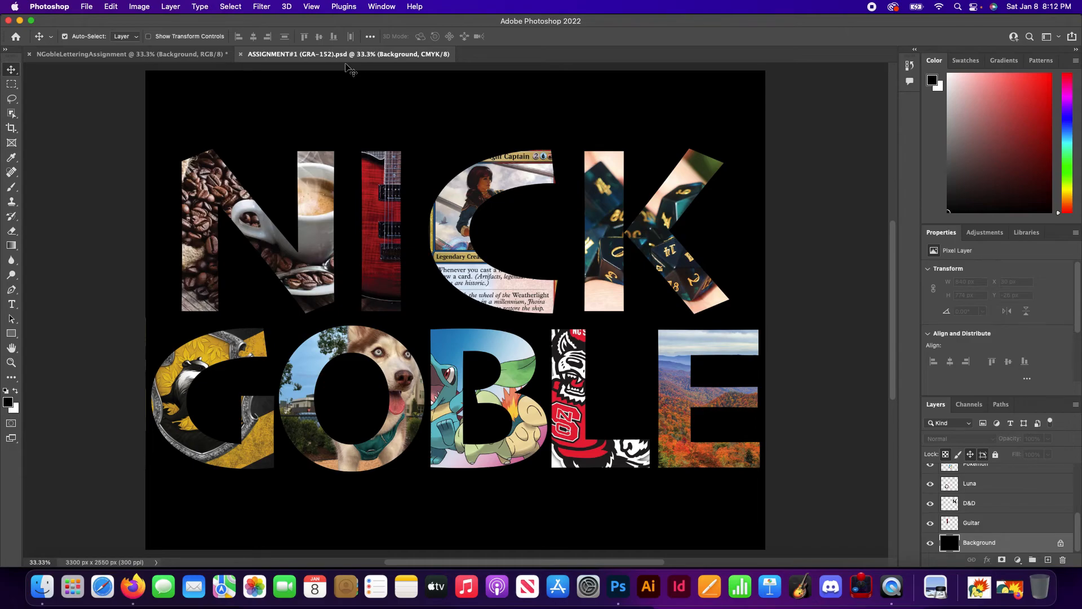
left_click(117, 53)
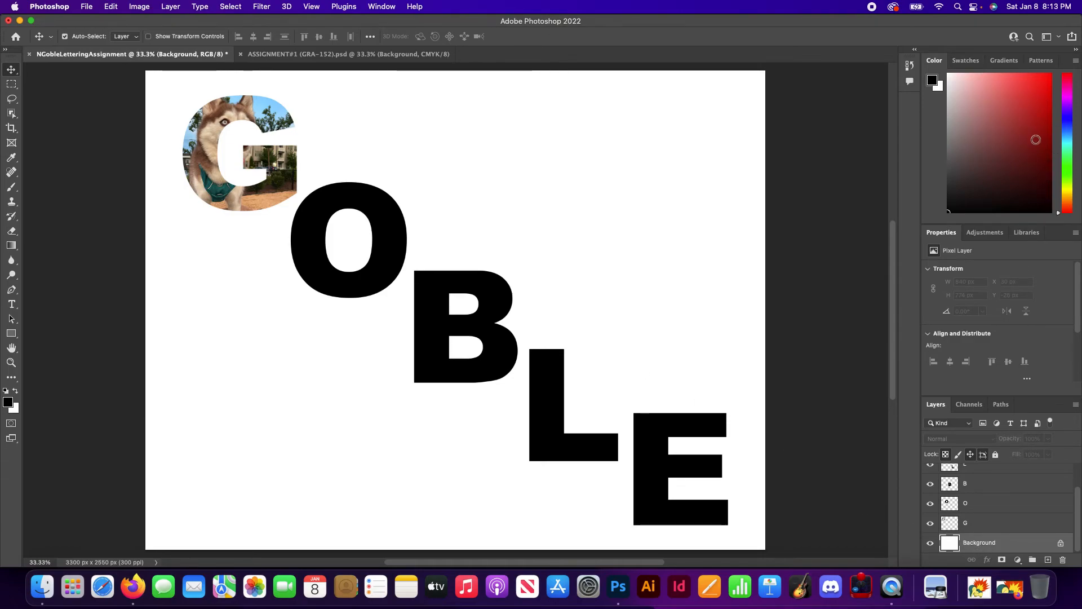
Try a bright red and a dark maroon foreground fill on the Background layer.
left_click_drag(1066, 142, 1071, 70)
mouse_move(1034, 108)
left_mouse_down()
mouse_move(1048, 104)
mouse_move(1040, 89)
mouse_move(1047, 118)
mouse_move(1043, 93)
mouse_move(1044, 104)
left_mouse_up()
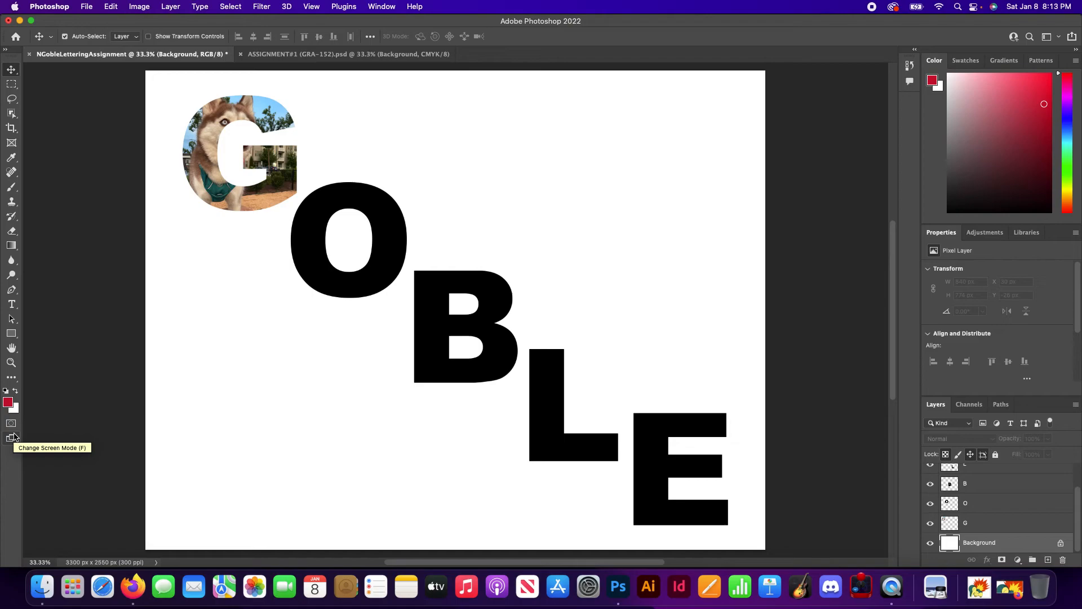
key("alt+BackSpace")
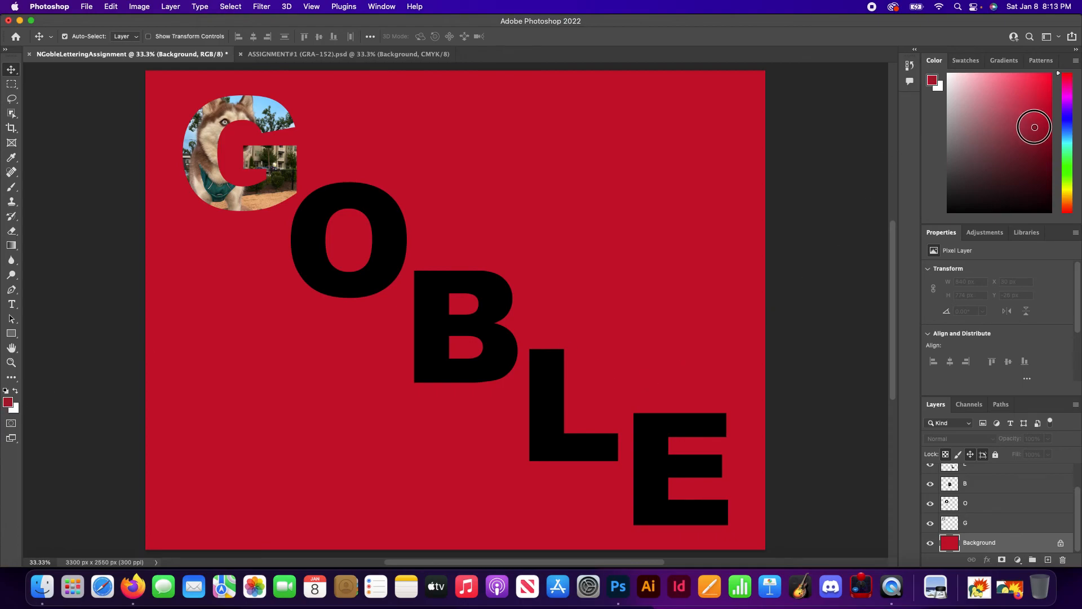
mouse_move(1012, 96)
left_mouse_down()
mouse_move(988, 109)
mouse_move(988, 126)
mouse_move(1018, 148)
left_mouse_up()
left_click(14, 386)
key("alt+BackSpace")
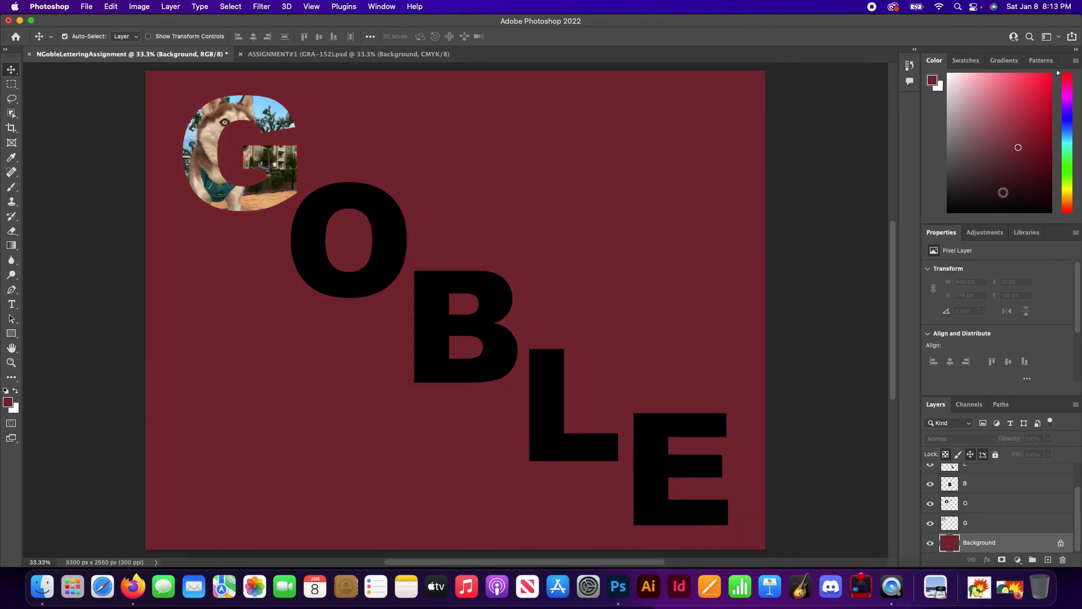
Fill the Background layer with a medium blue foreground colour.
mouse_move(1067, 140)
left_mouse_down()
mouse_move(1067, 124)
mouse_move(1013, 96)
left_mouse_up()
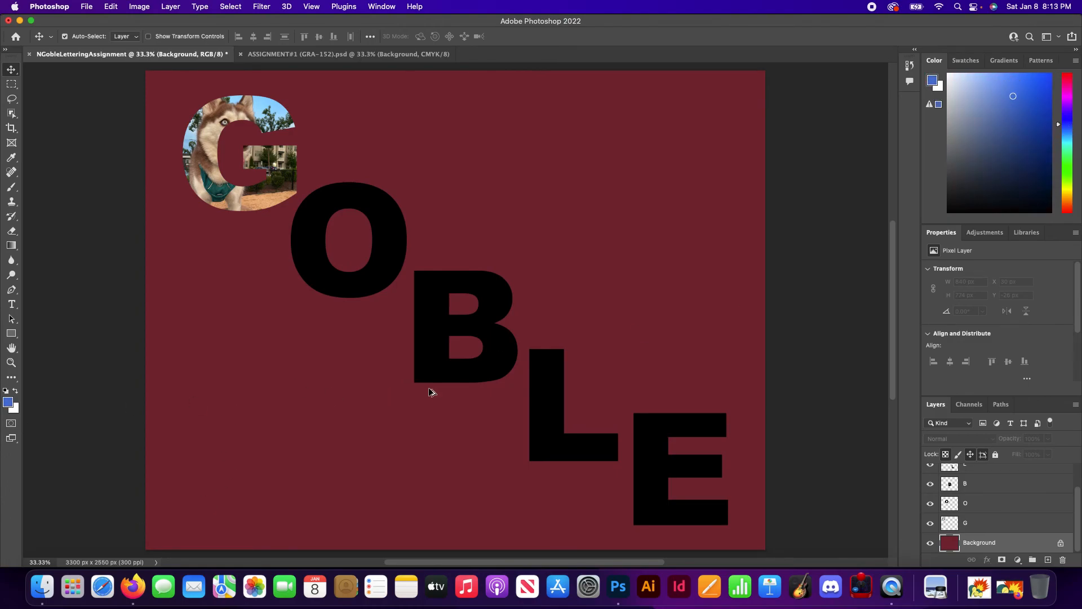
key("alt+BackSpace")
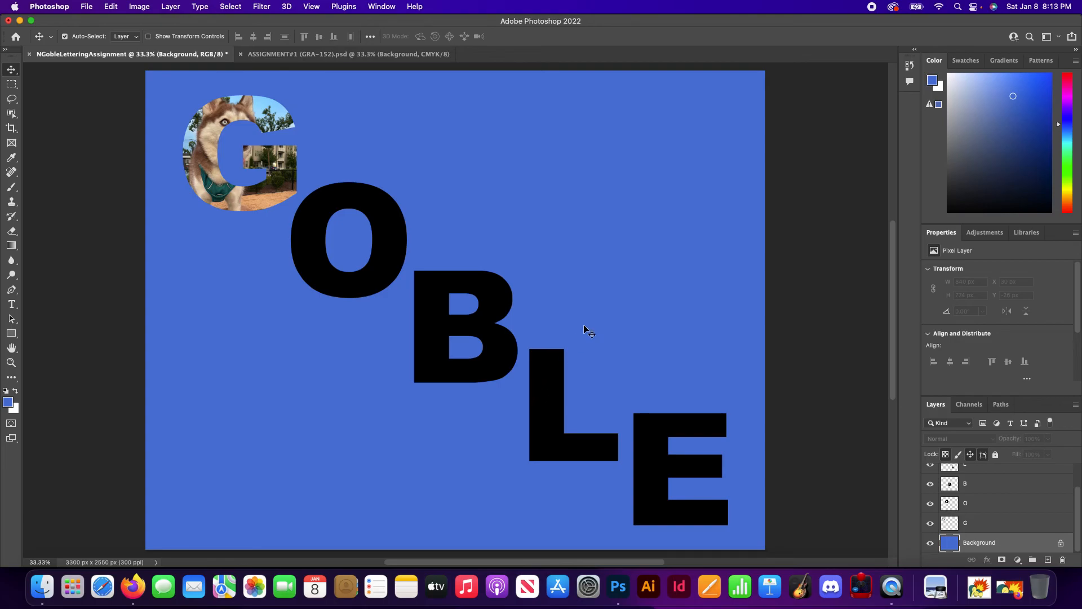
Switch to ASSIGNMENT#1 (GRA-152).psd and select its Guitar layer, opening the layer name for editing and leaving it as is.
left_click(309, 56)
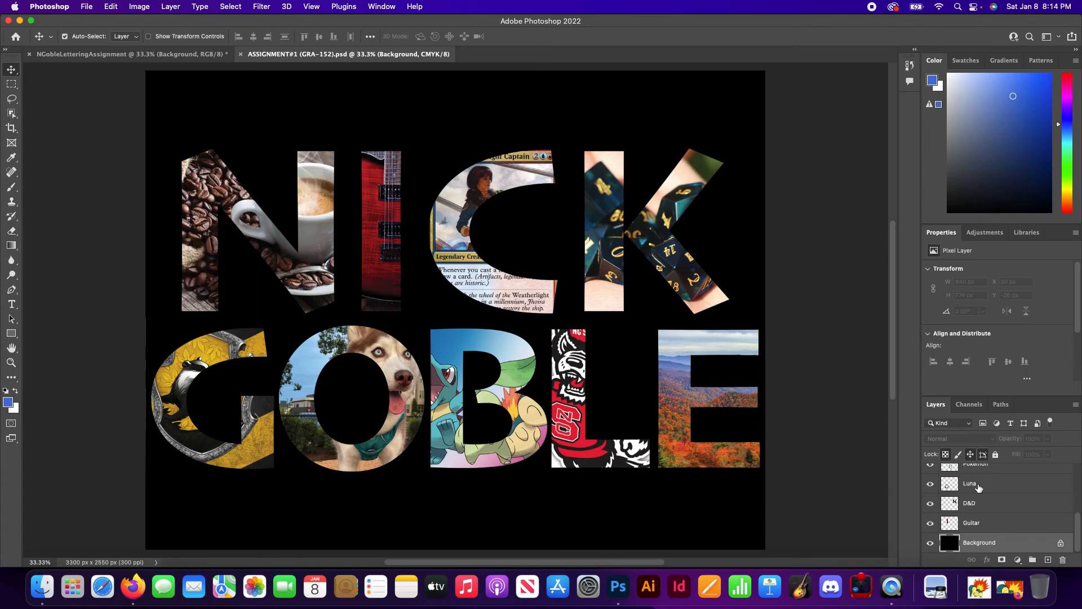
double_click(972, 523)
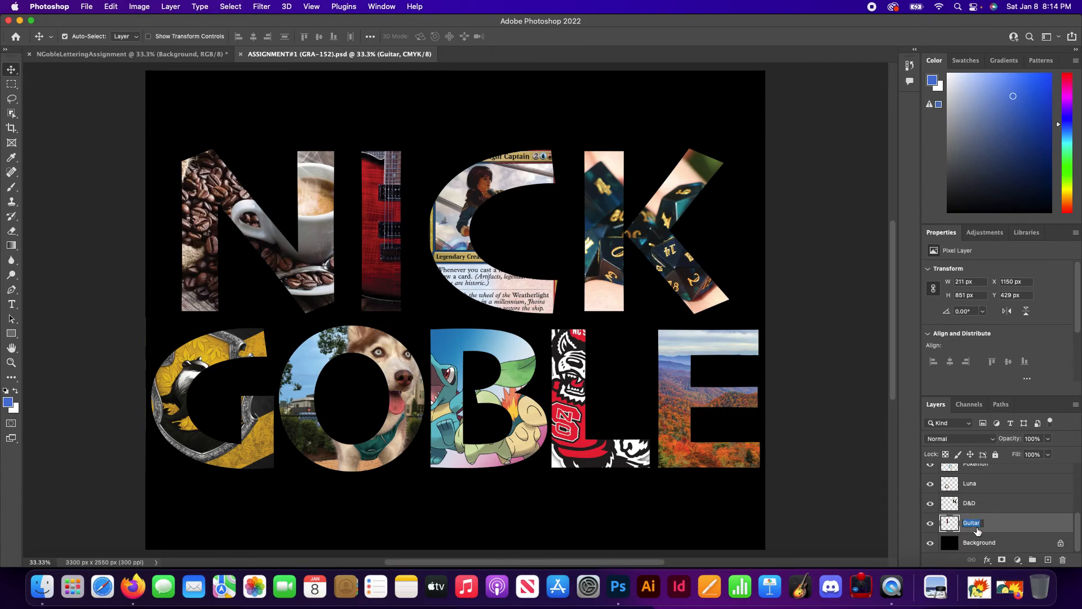
left_click(324, 22)
Start saving the finished example on the computer under a new file name: the designer's first initial and surname followed by "Lettering".
left_click(86, 7)
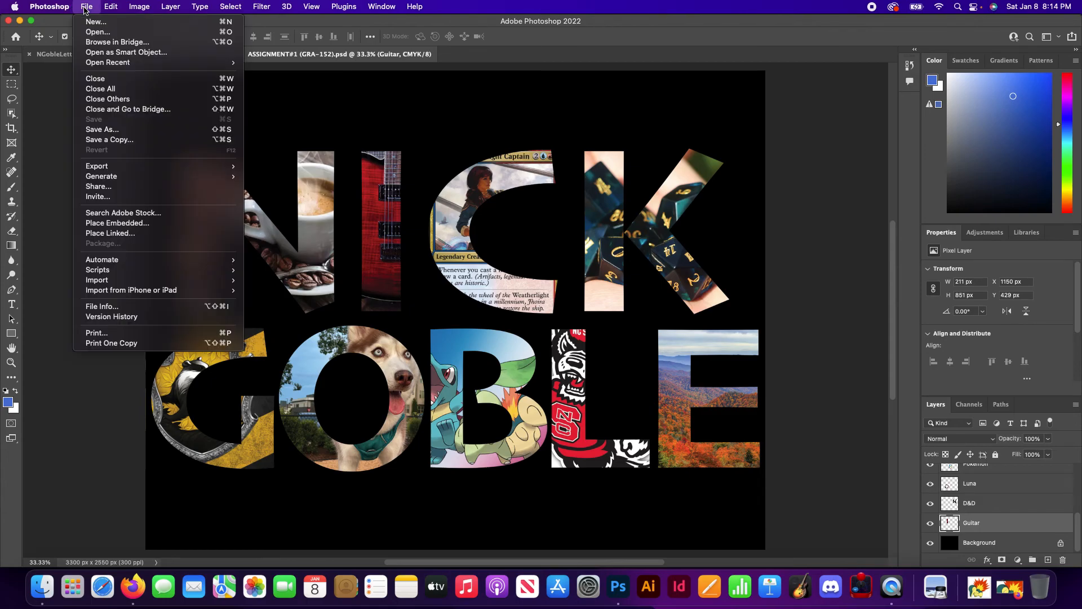
left_click(134, 134)
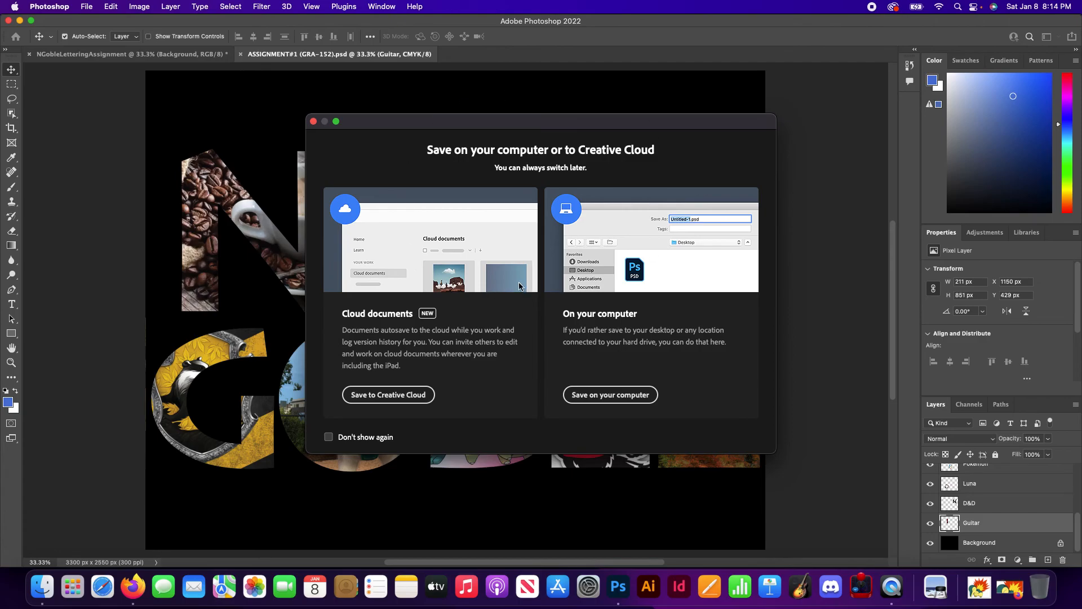
left_click(611, 396)
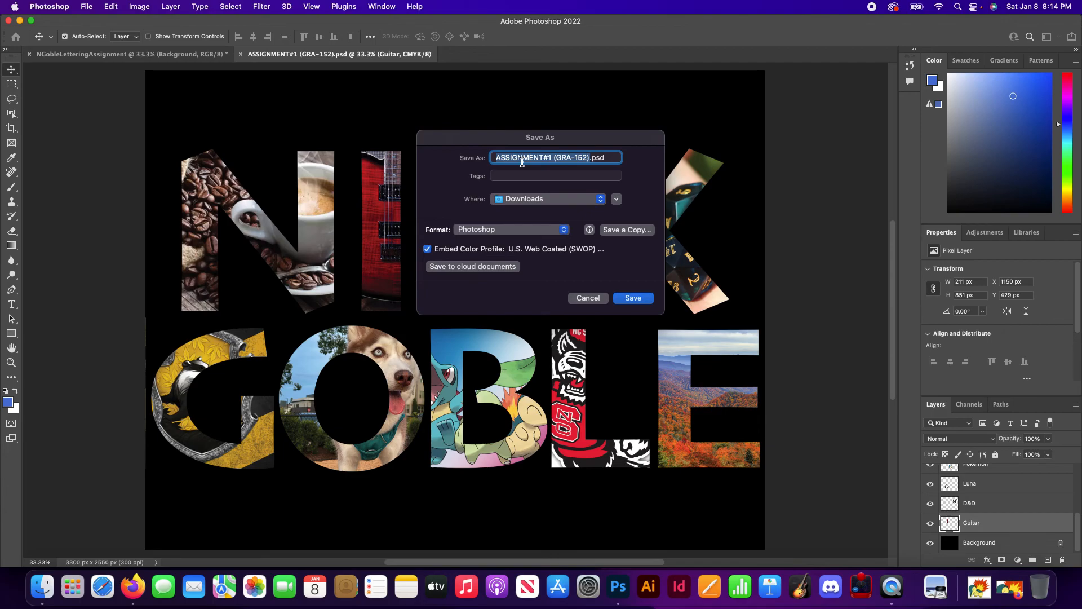
type("NGoble")
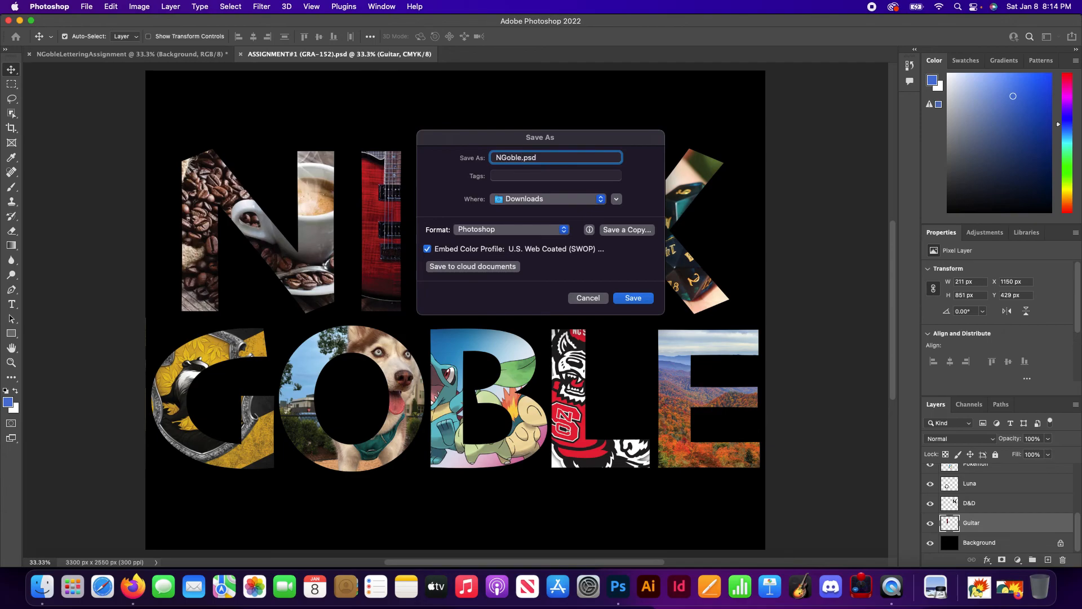
type("Lettering")
Set the save location to Desktop, review the available formats and keep Photoshop as the format.
left_click(534, 202)
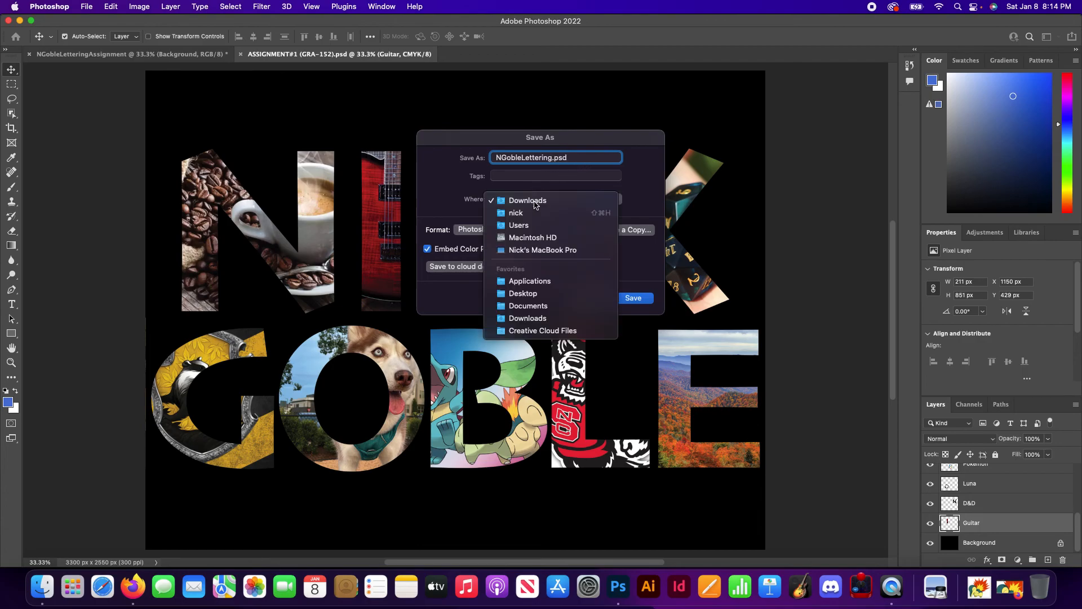
left_click(538, 293)
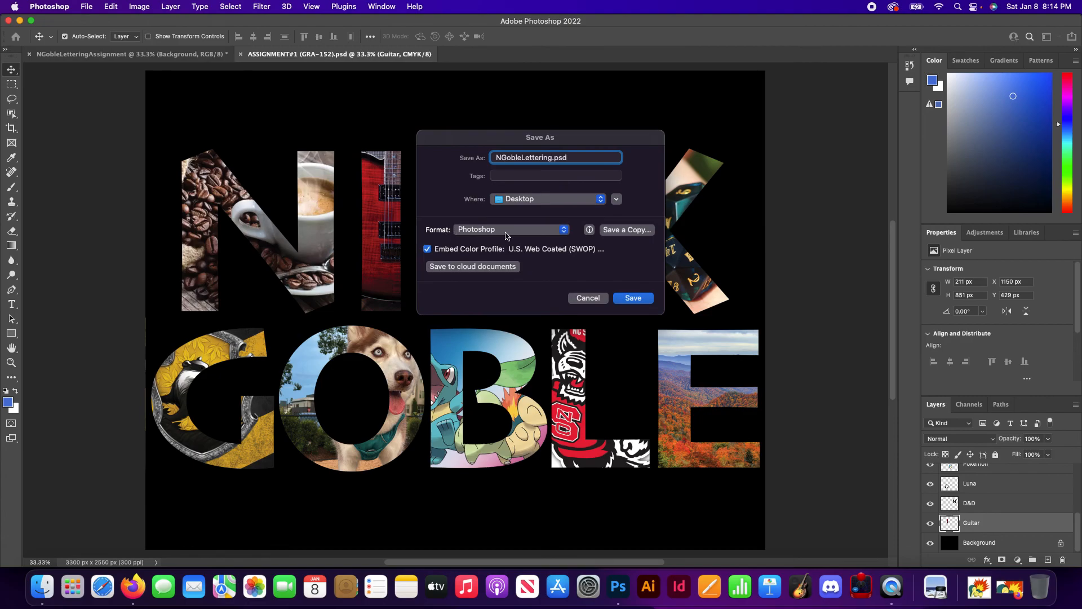
left_click(506, 230)
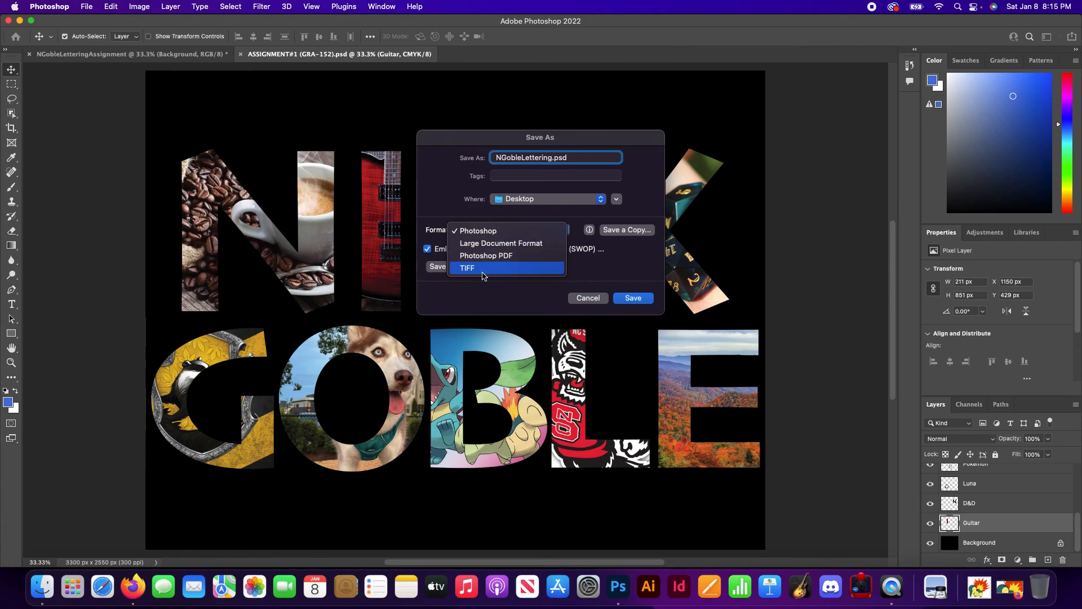
left_click(479, 231)
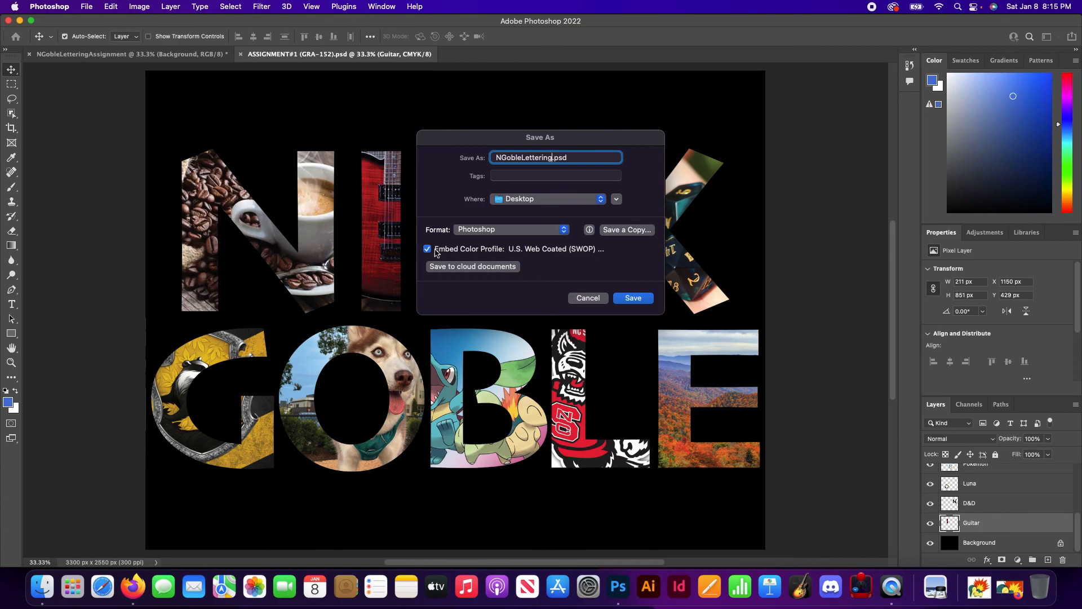
Save the PSD, allowing access to the Desktop folder and keeping Maximize Compatibility enabled.
left_click(633, 299)
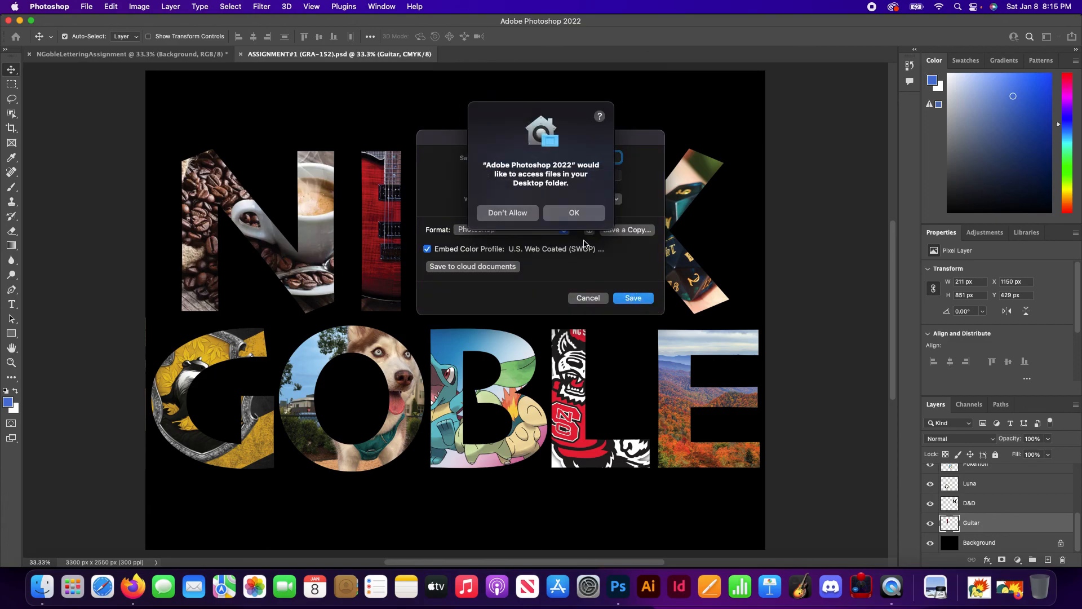
left_click(586, 214)
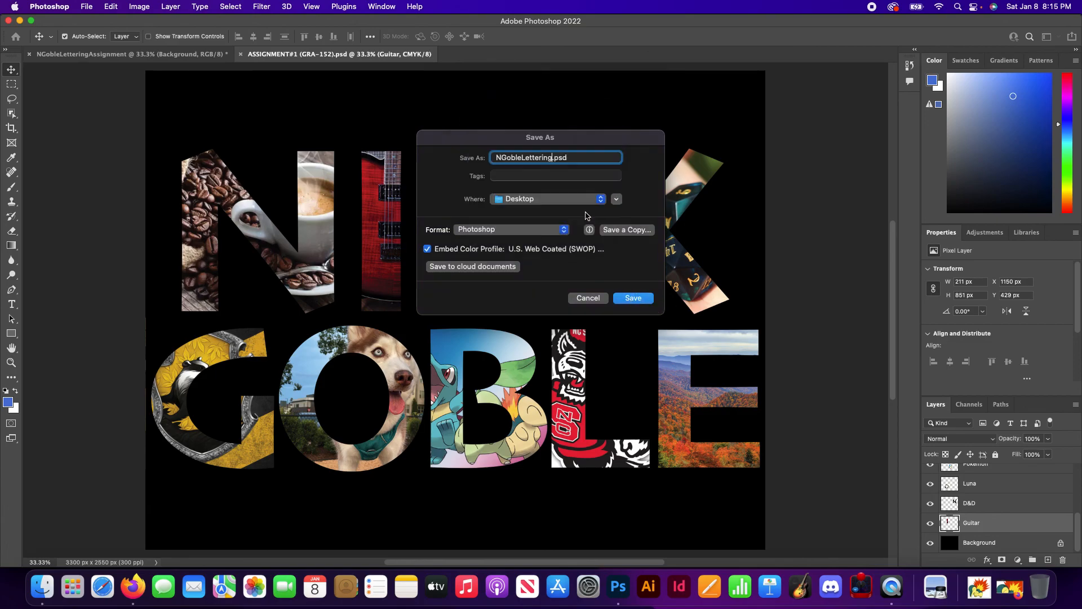
left_click(607, 236)
left_click_drag(607, 237, 552, 114)
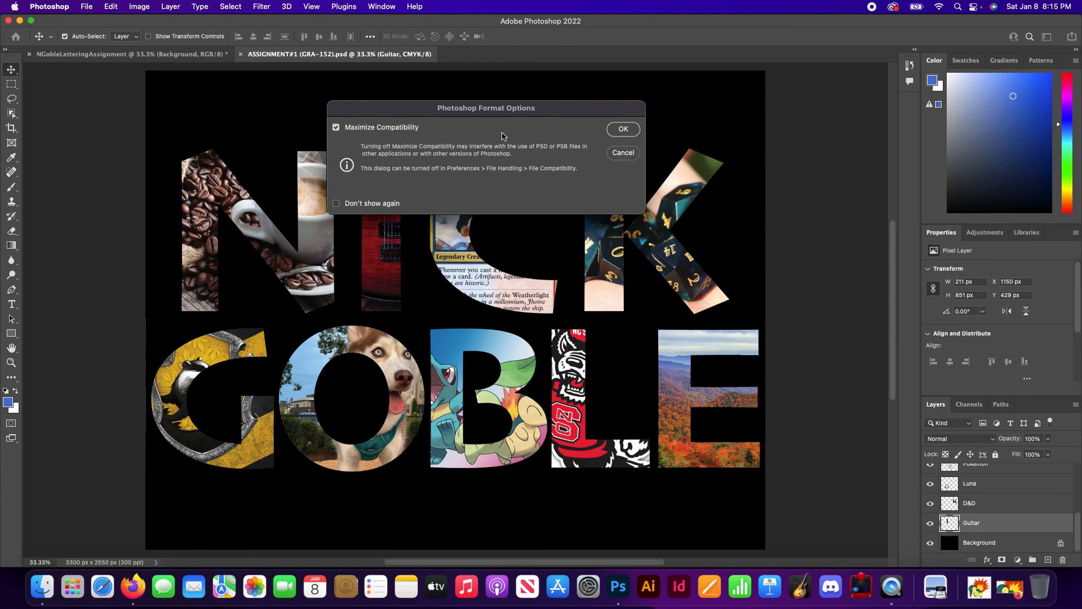
left_click(623, 129)
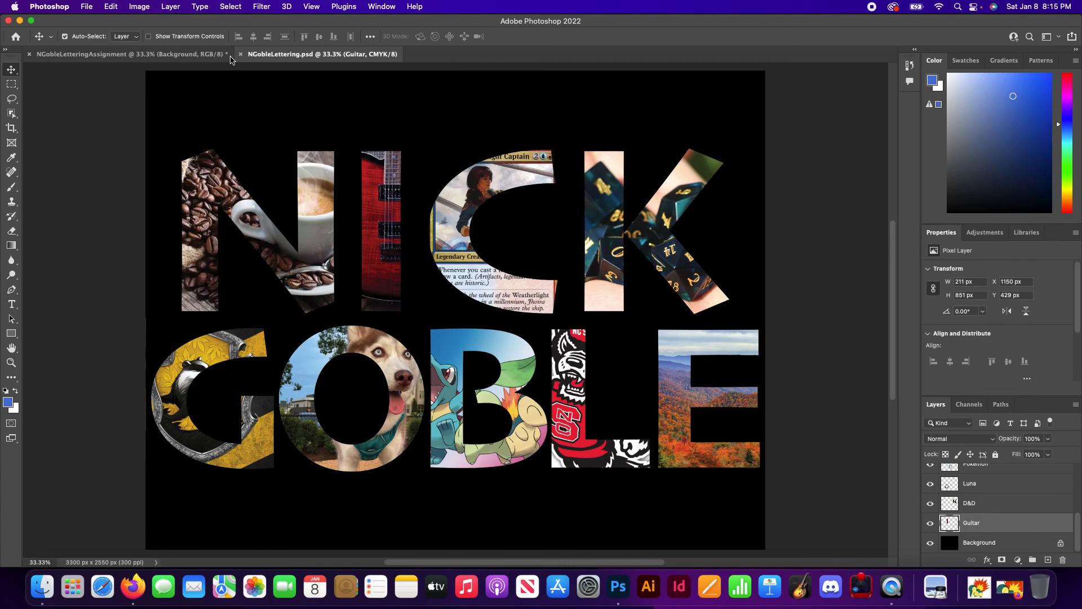
Minimise the Photoshop window and select the saved lettering PSD on the desktop.
left_click(20, 21)
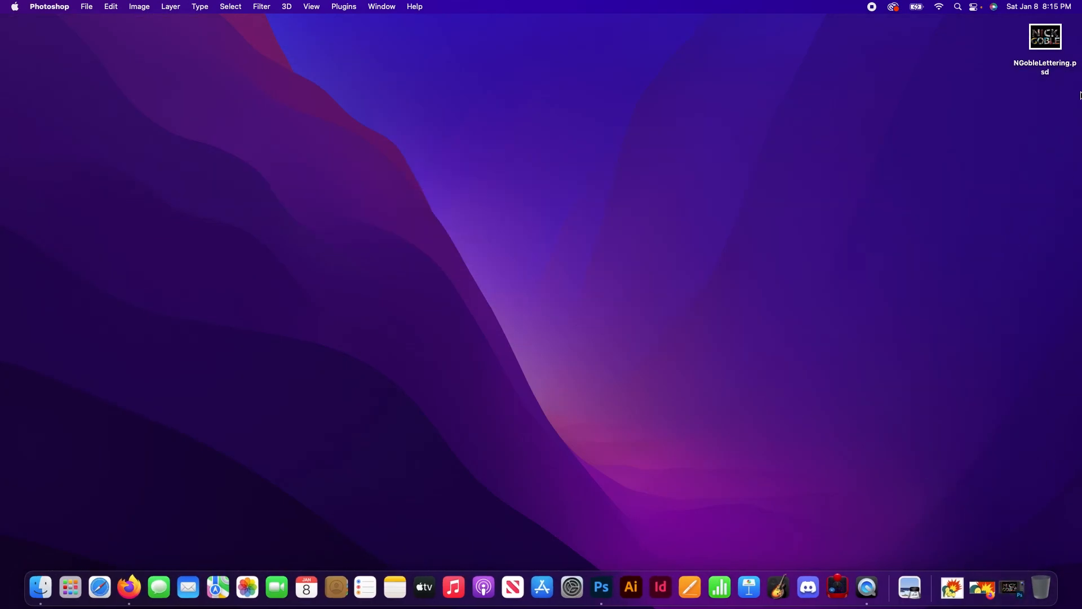
left_click(1050, 68)
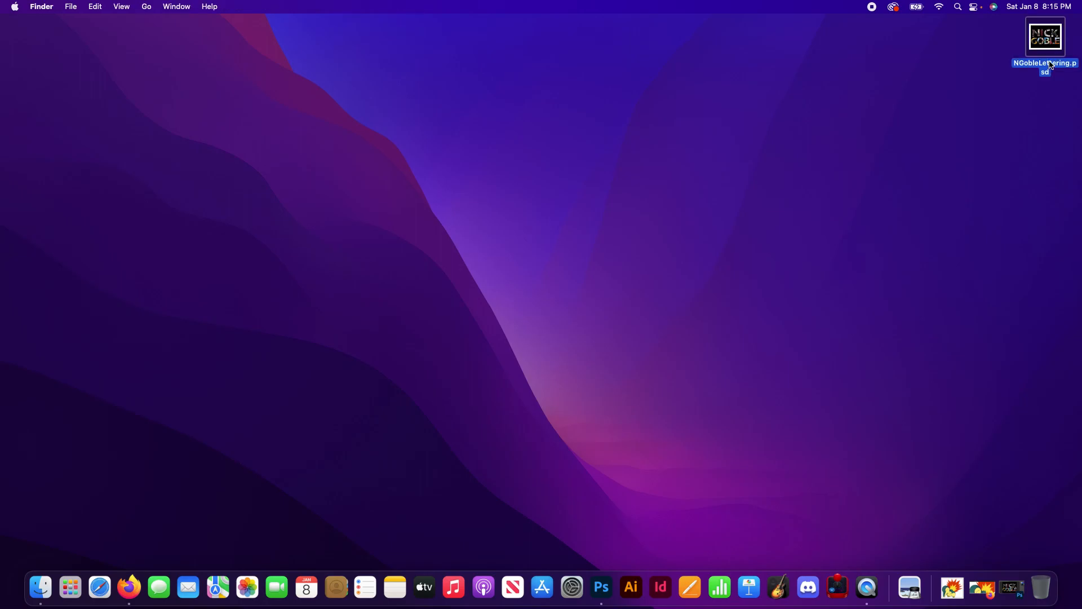
double_click(1052, 64)
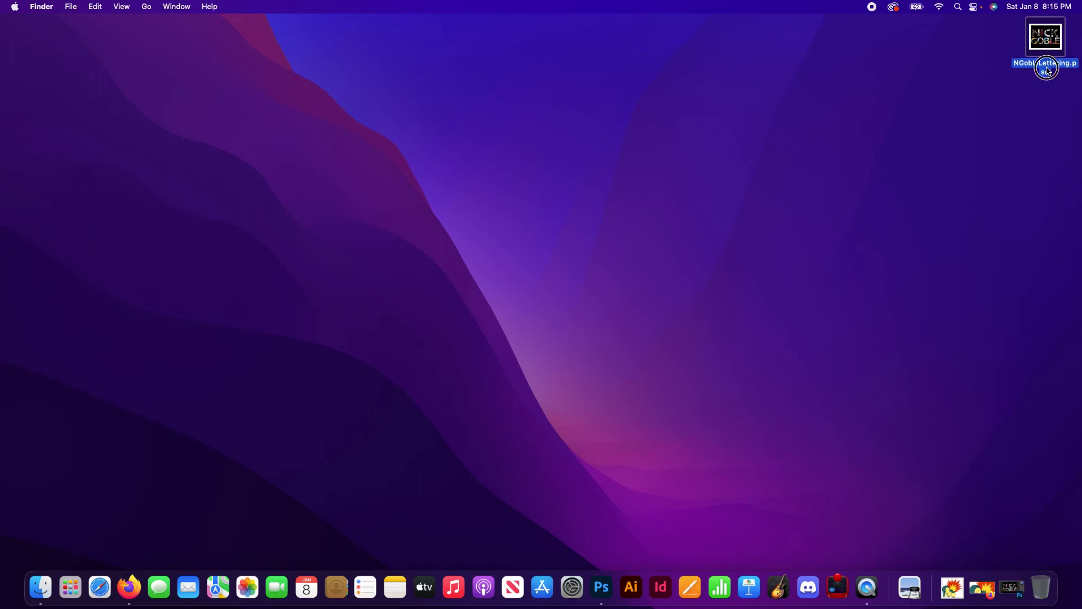